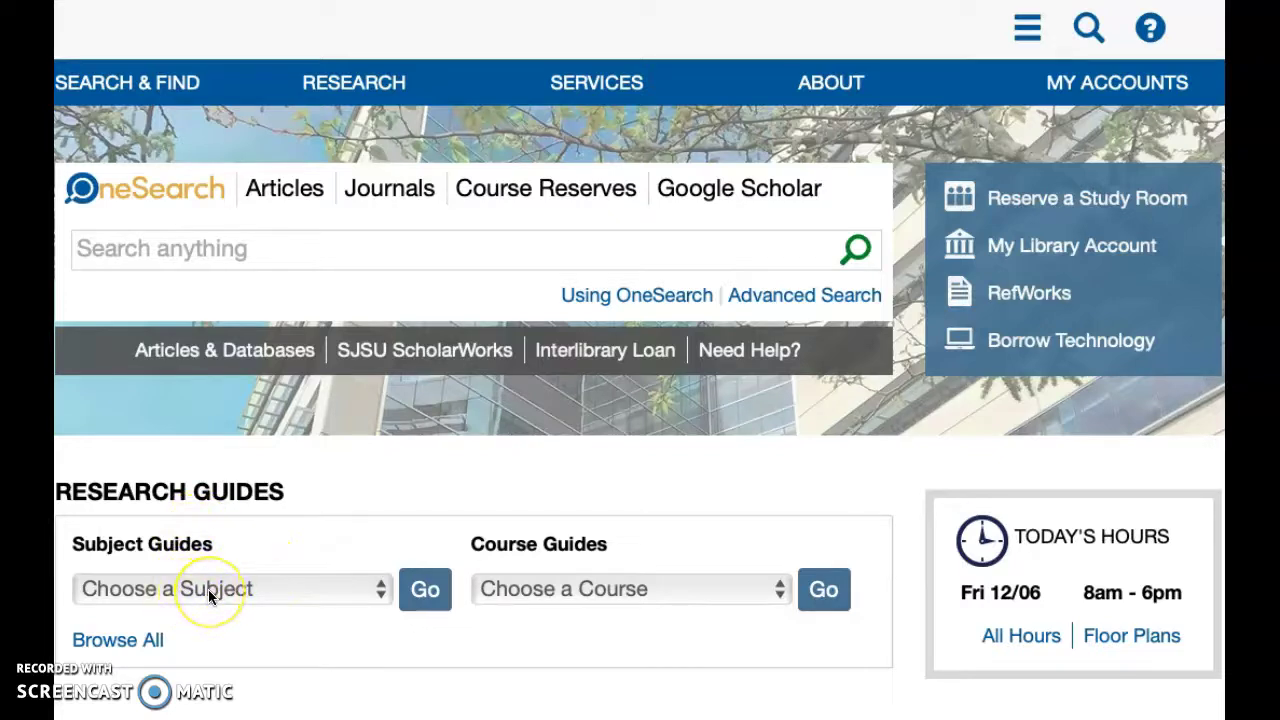
Open the Film & Theatre subject guide from the library's research guides
left_click(281, 595)
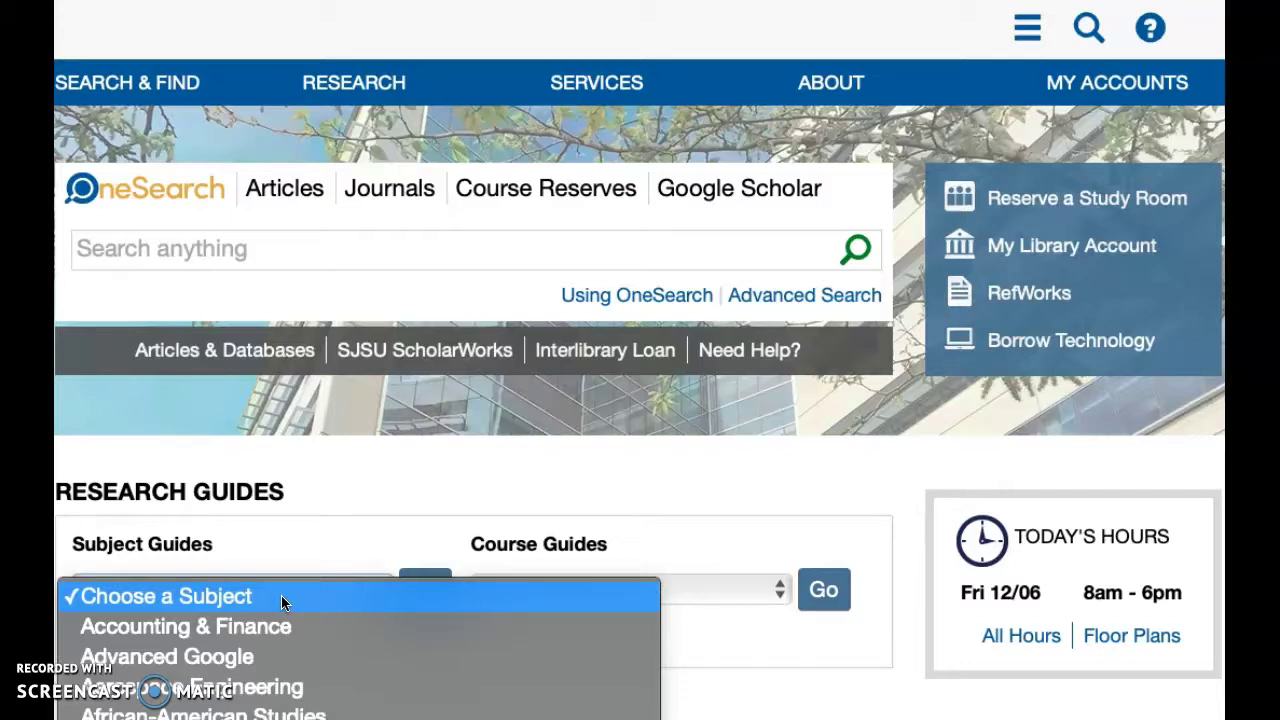
key("f")
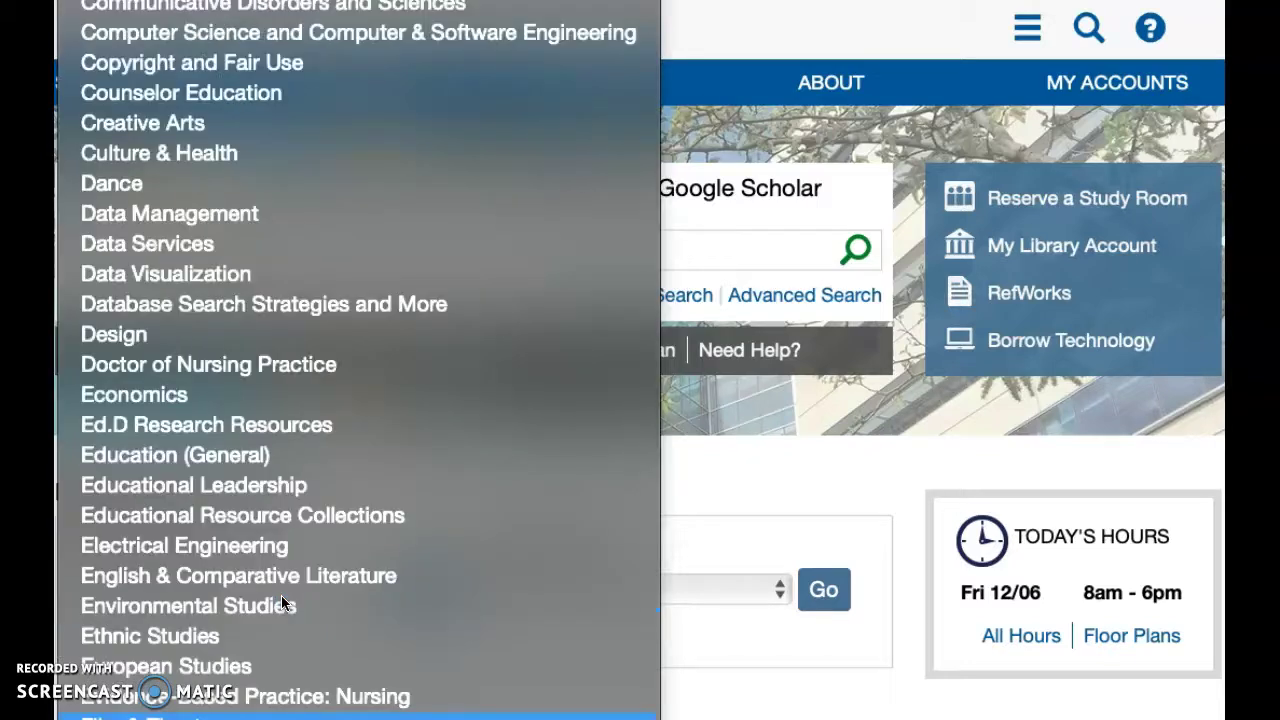
key("Return")
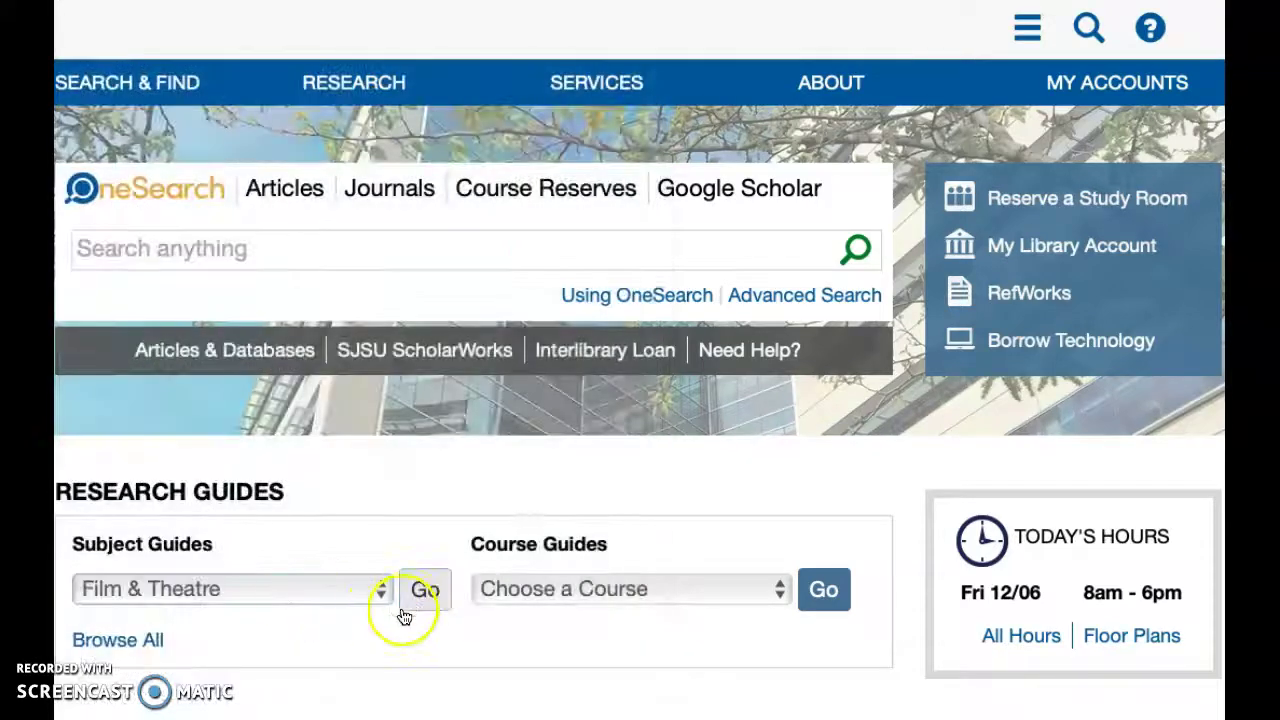
left_click(421, 598)
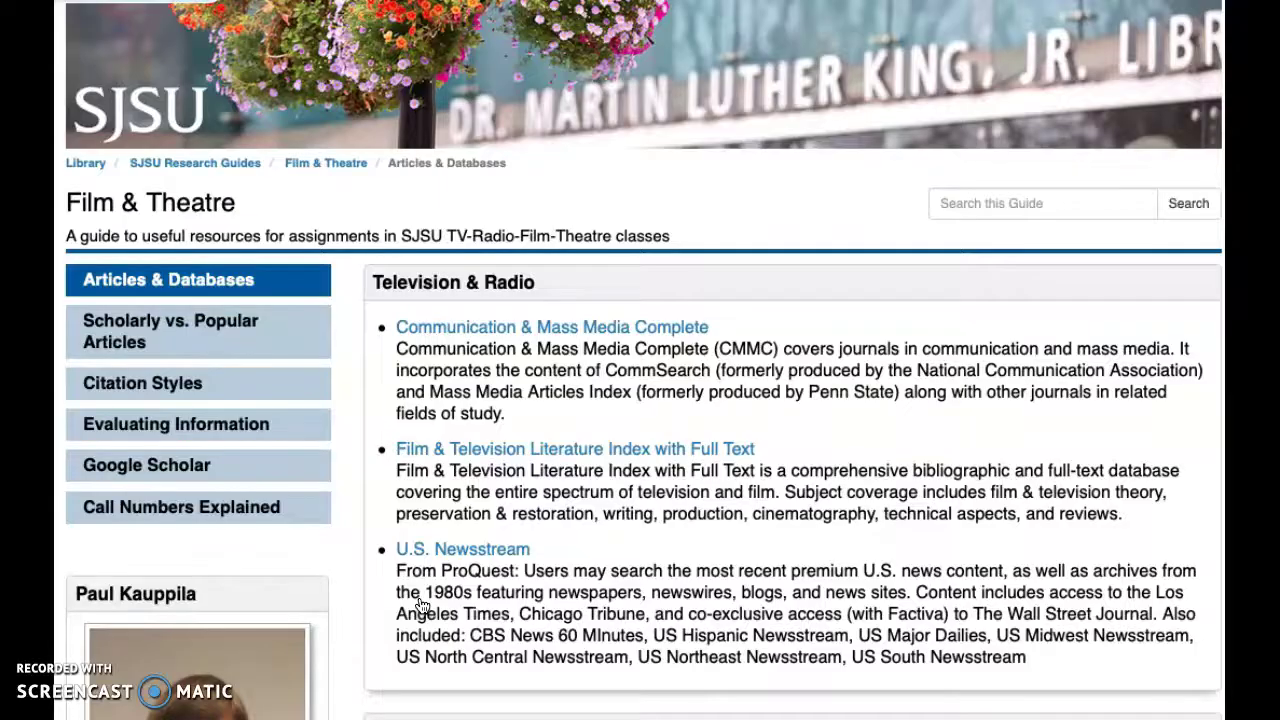
Open the Film & Television Literature Index with Full Text database from the guide and switch it to basic search
scroll(651, 543, "down", 2)
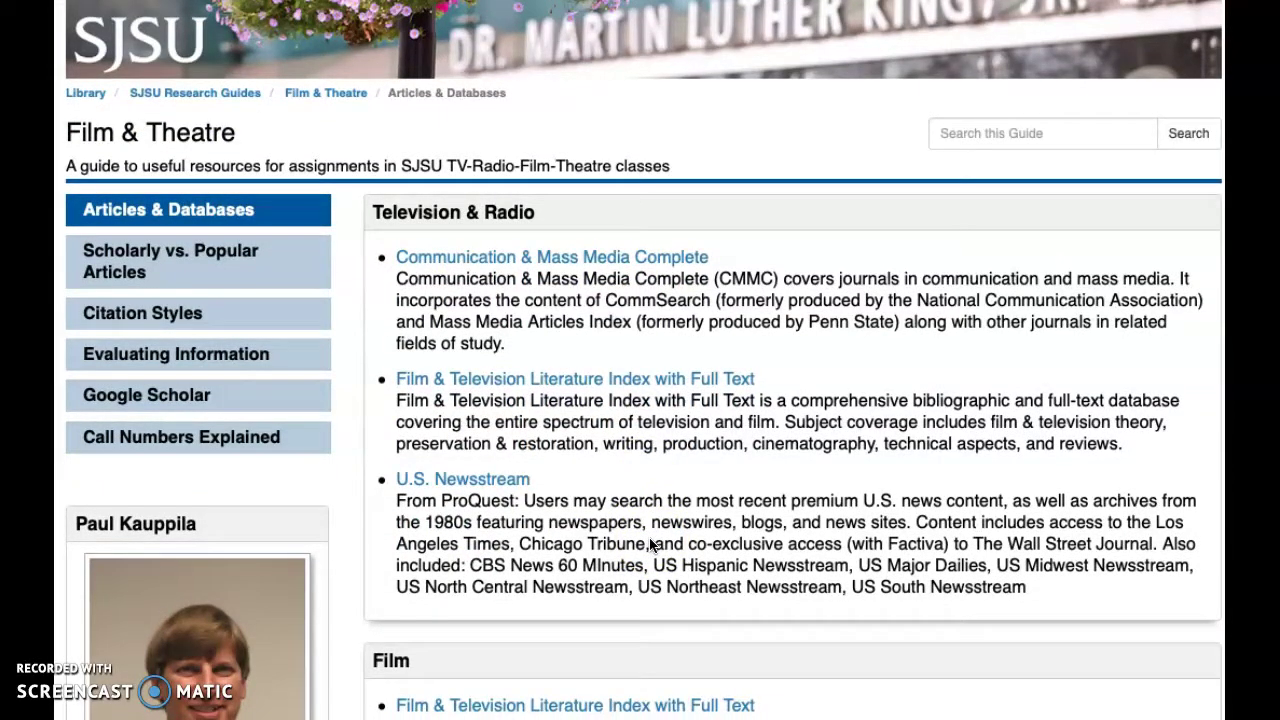
scroll(700, 497, "down", 1)
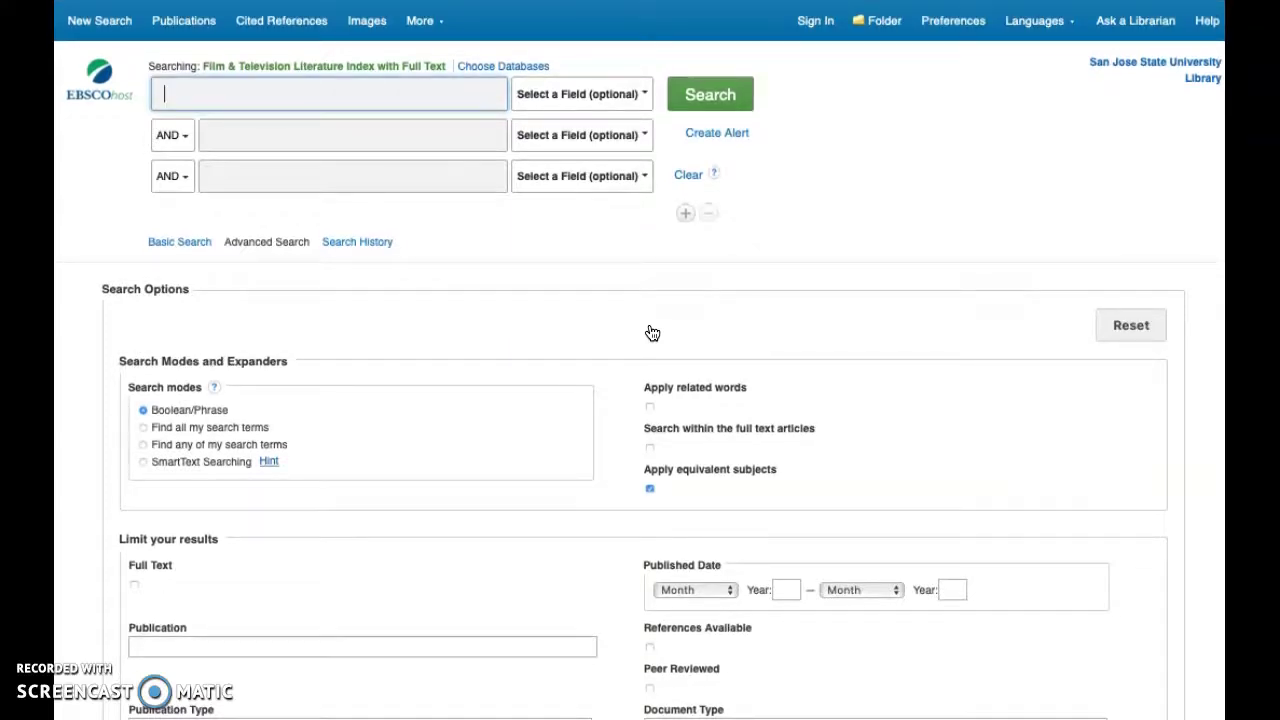
left_click(279, 242)
left_click(180, 244)
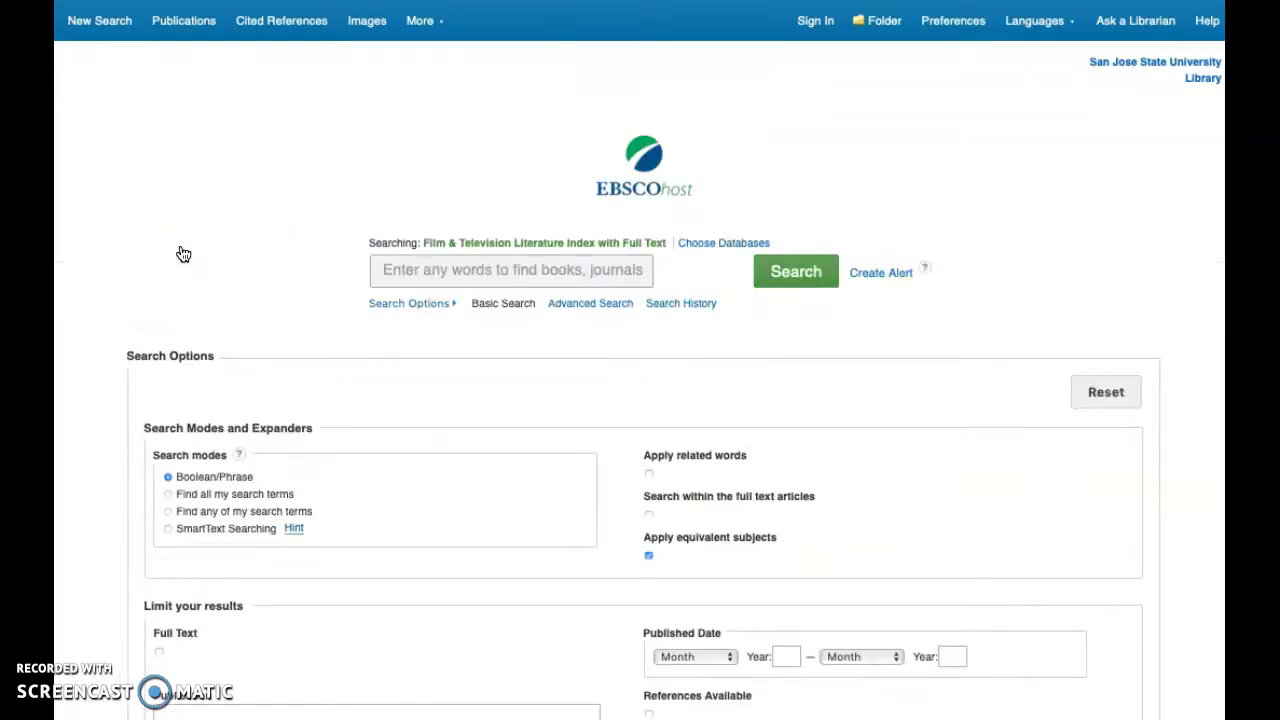
left_click(787, 183)
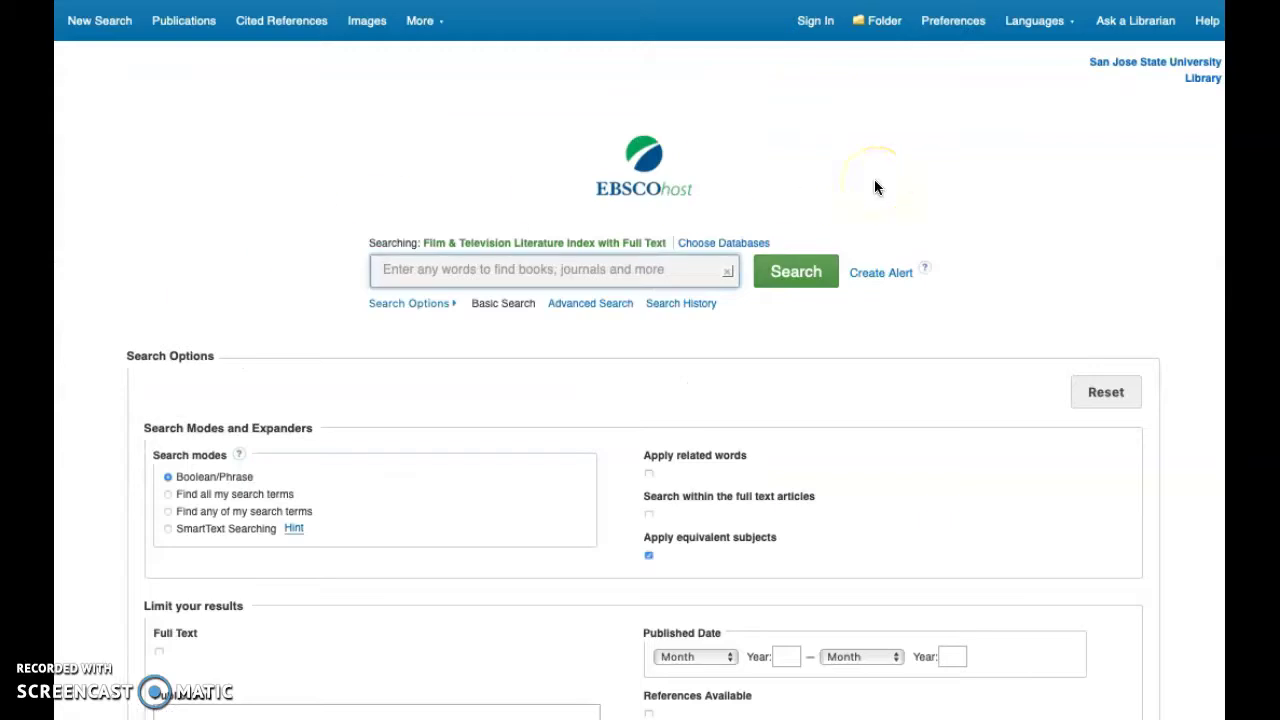
Sign in to the database with a Google account
left_click(815, 22)
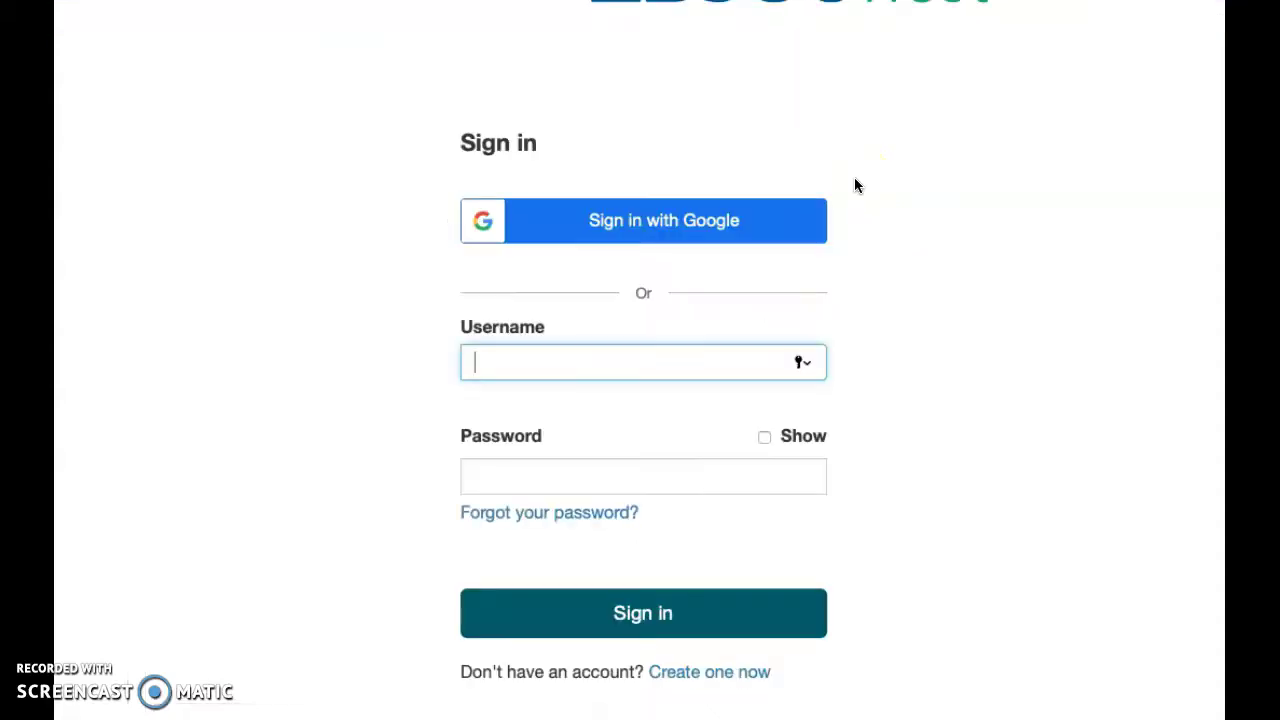
left_click(708, 238)
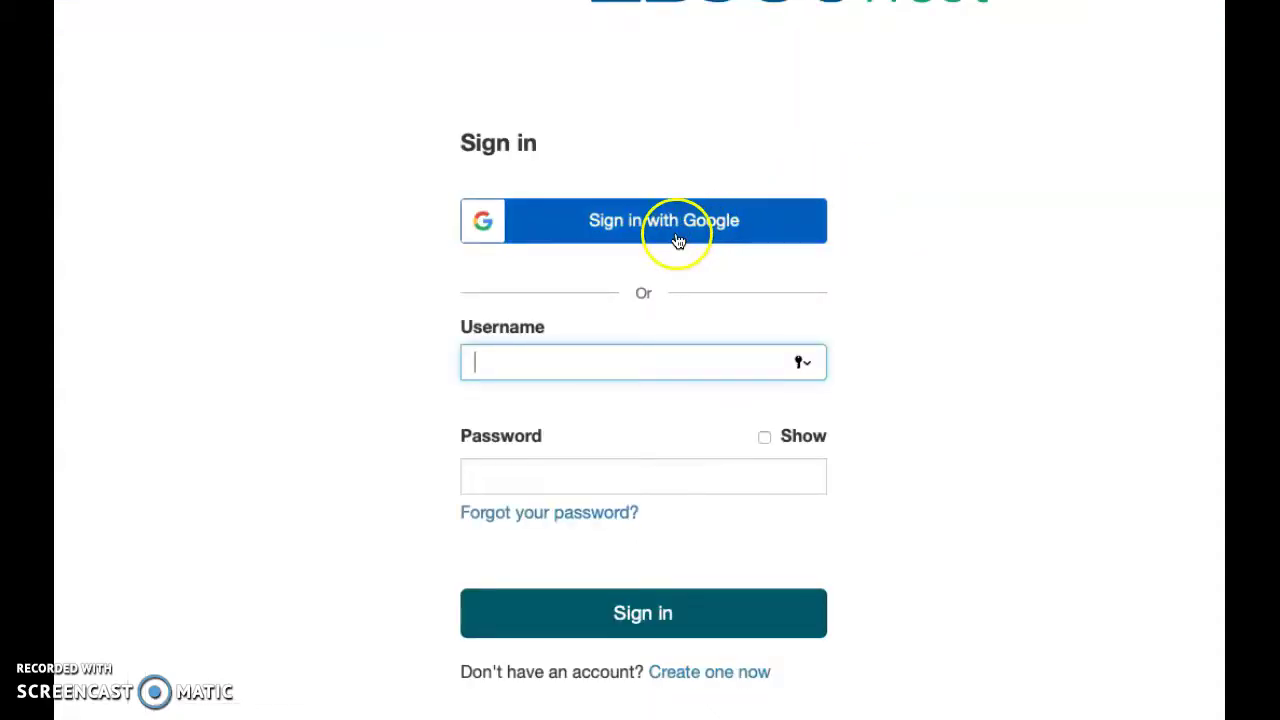
left_click(767, 423)
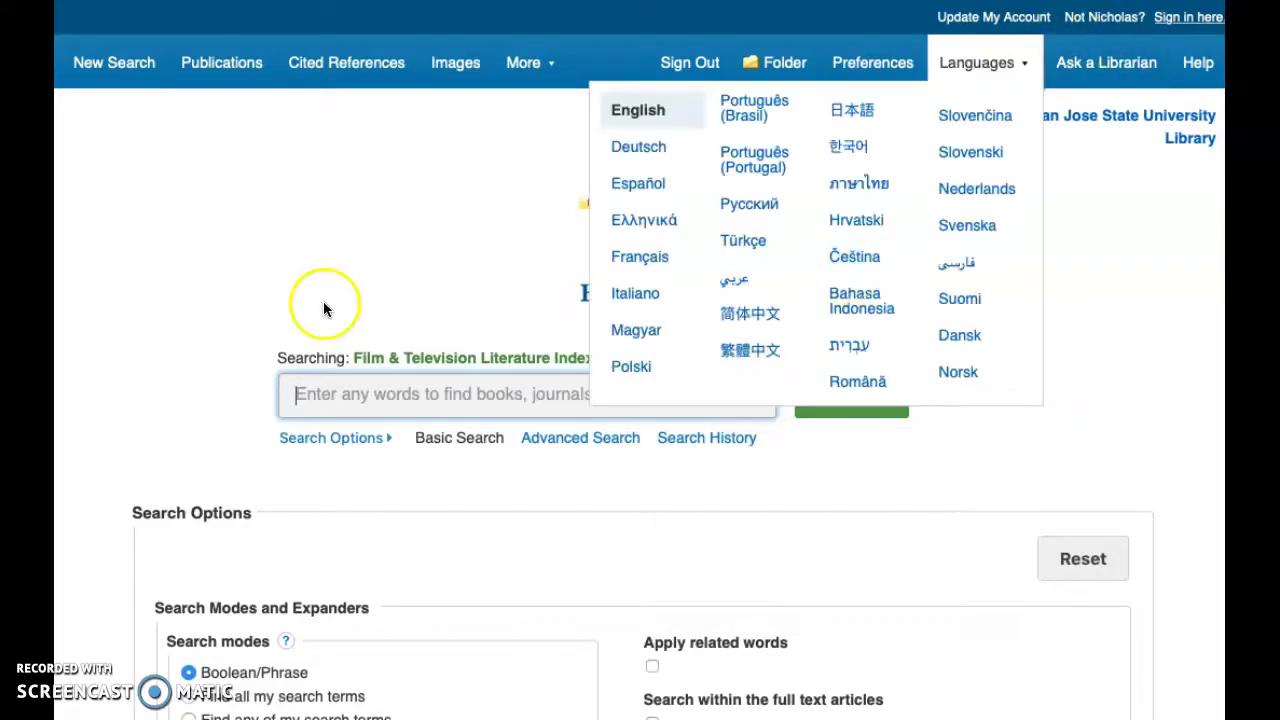
left_click(323, 308)
Look through the list of databases that can be searched and close it without selecting any
scroll(323, 308, "down", 2)
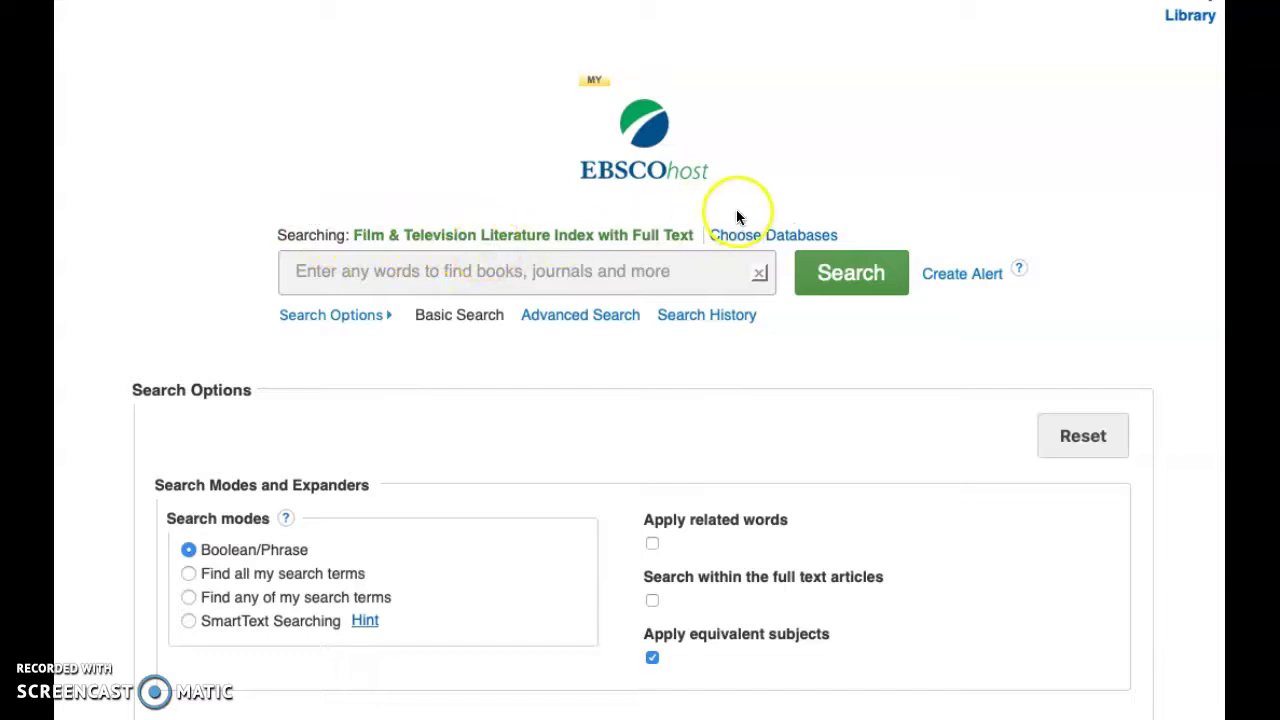
left_click(742, 236)
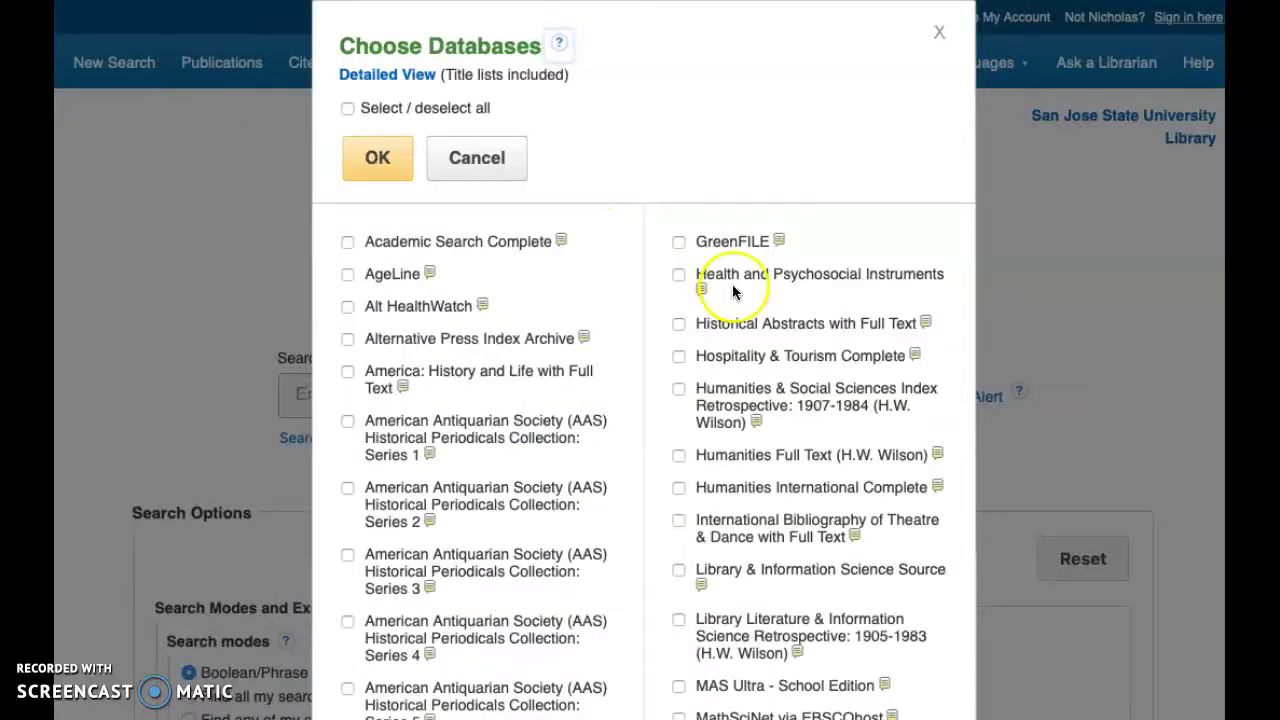
scroll(705, 495, "down", 1)
scroll(700, 498, "up", 1)
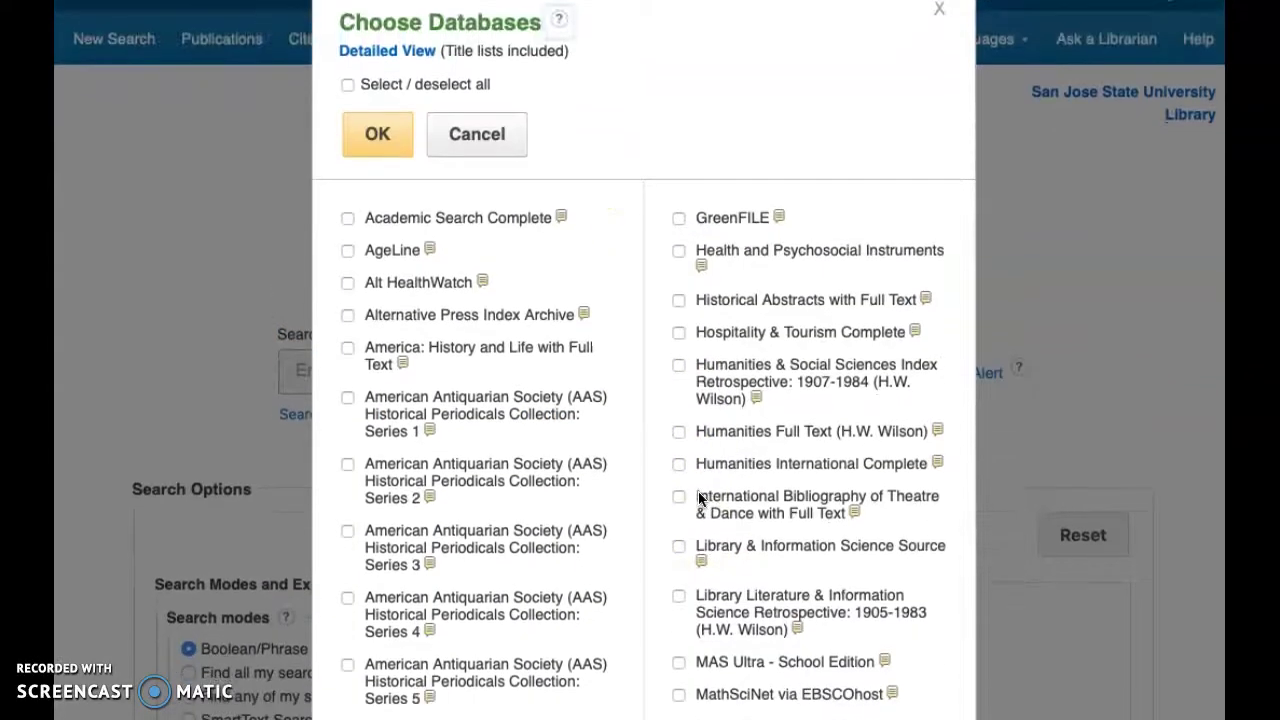
scroll(700, 498, "down", 10)
scroll(698, 497, "up", 10)
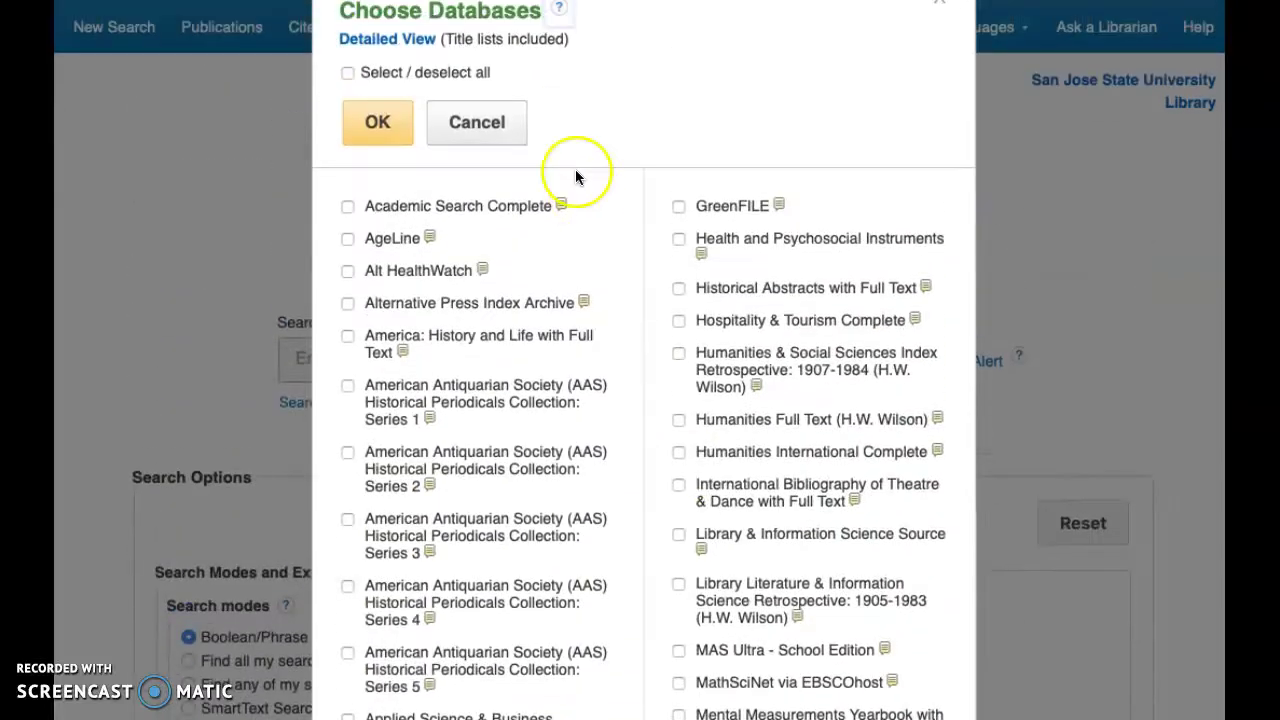
left_click(508, 128)
Examine the search modes, expanders and result limits offered for the basic search
scroll(560, 370, "down", 3)
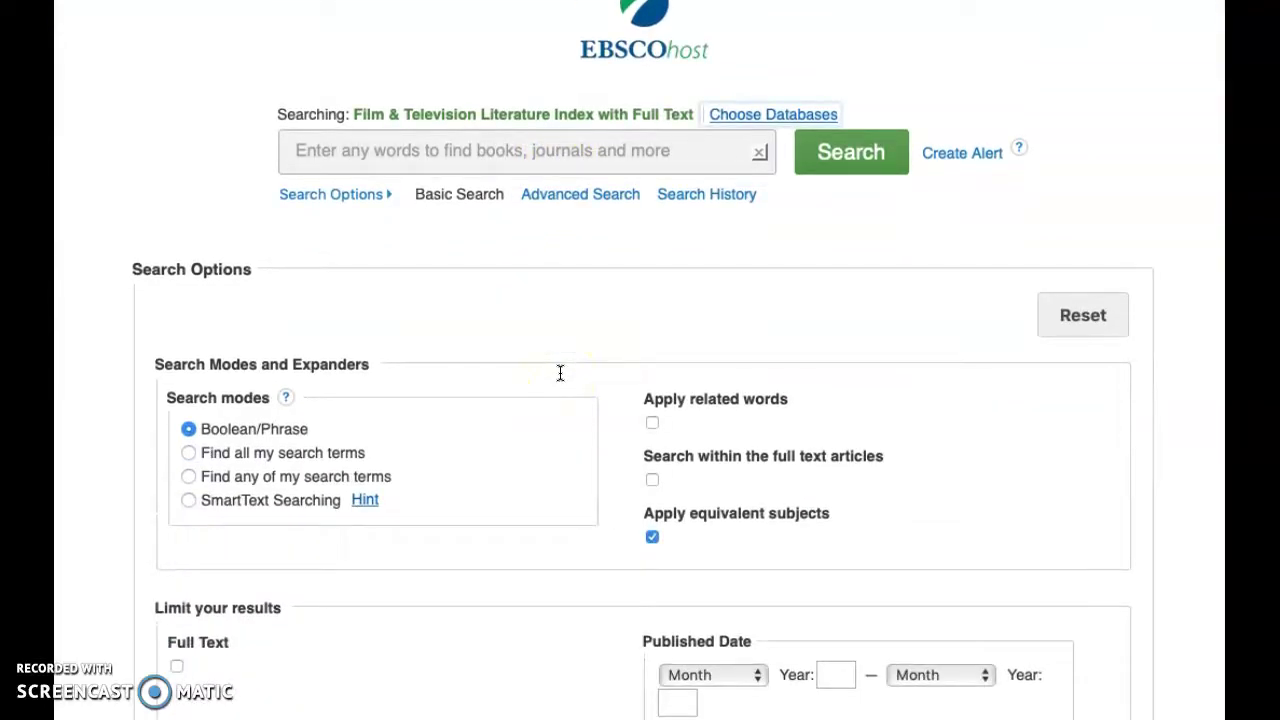
scroll(560, 372, "down", 3)
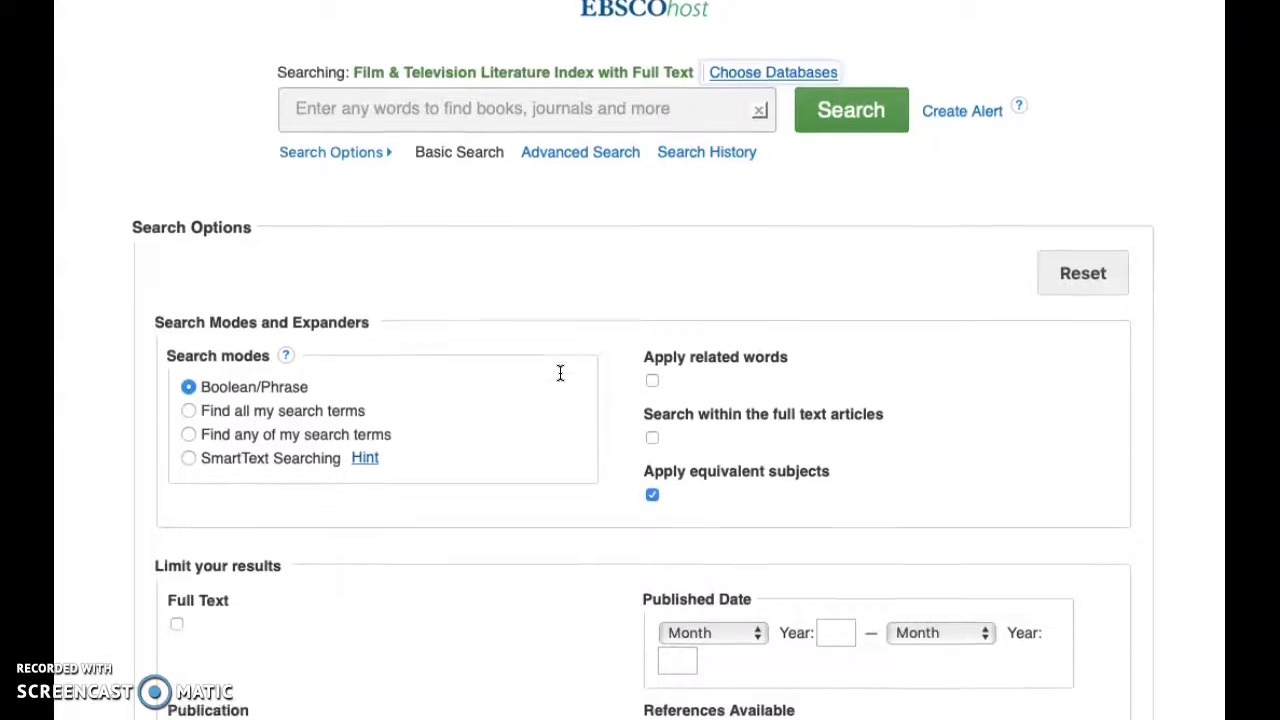
scroll(560, 372, "down", 3)
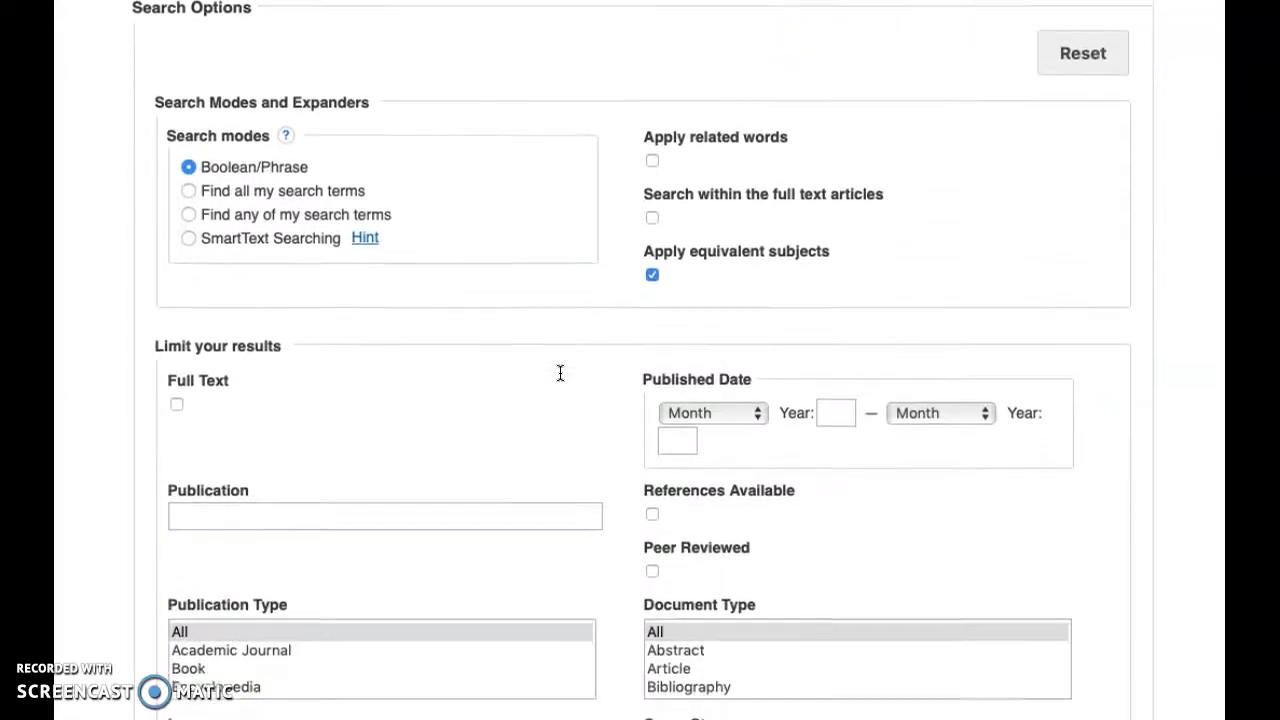
scroll(560, 372, "down", 5)
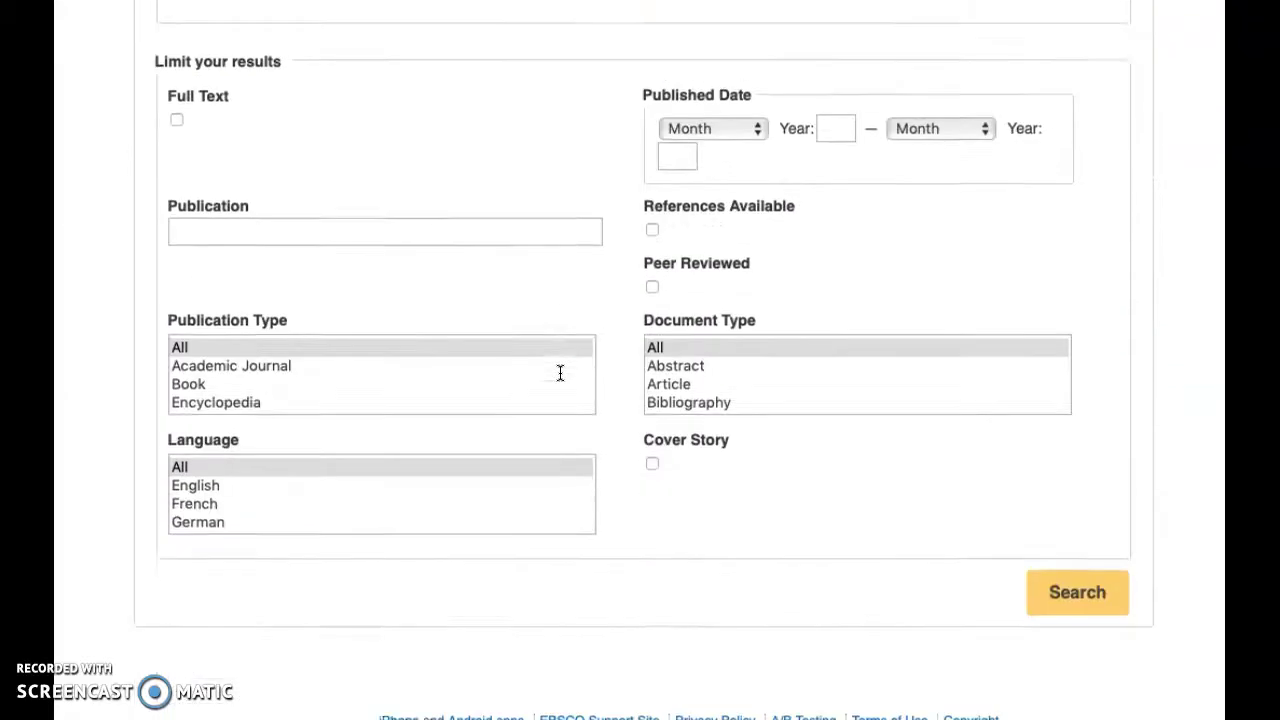
scroll(560, 372, "up", 8)
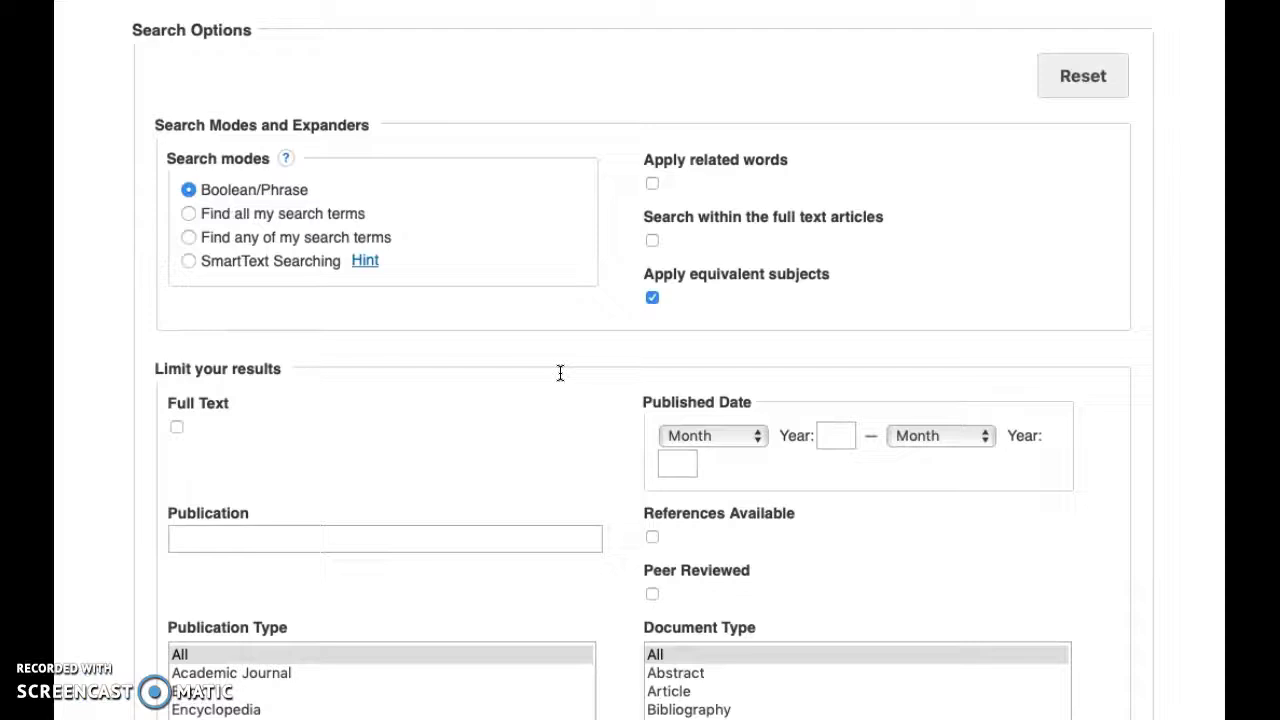
scroll(560, 372, "up", 1)
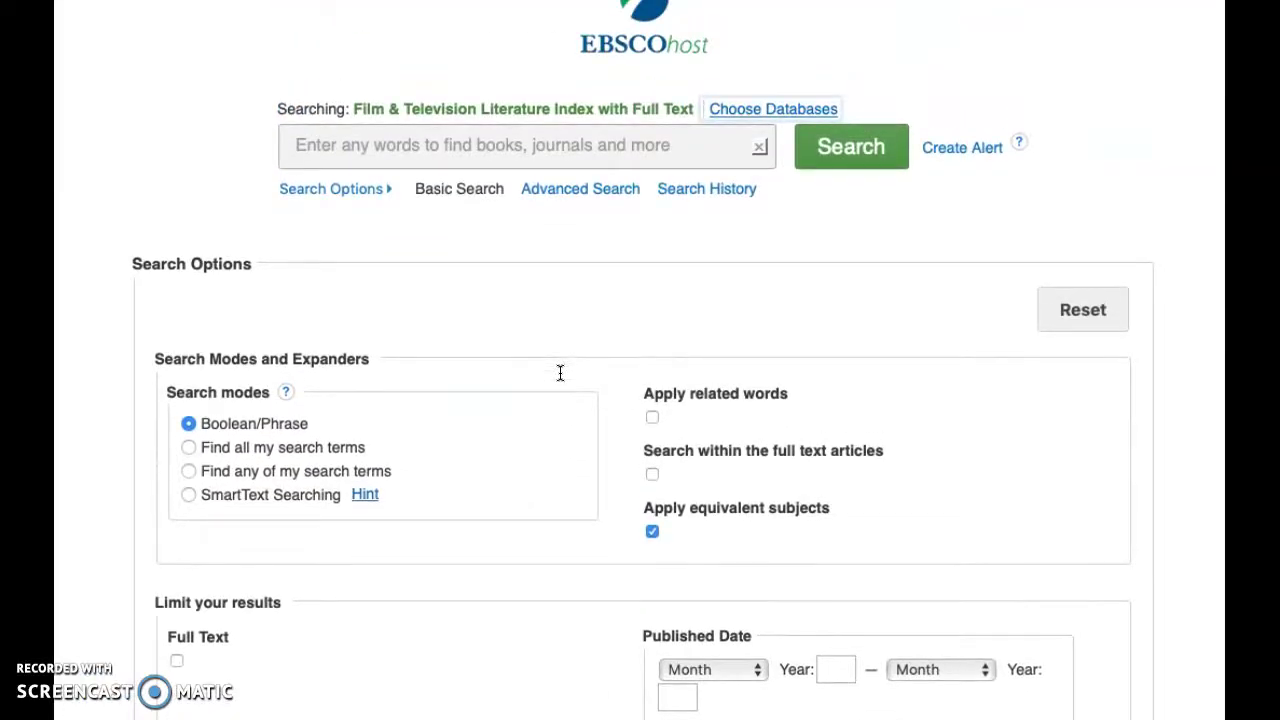
Enter "film and books and comics" as the search terms
left_click(463, 146)
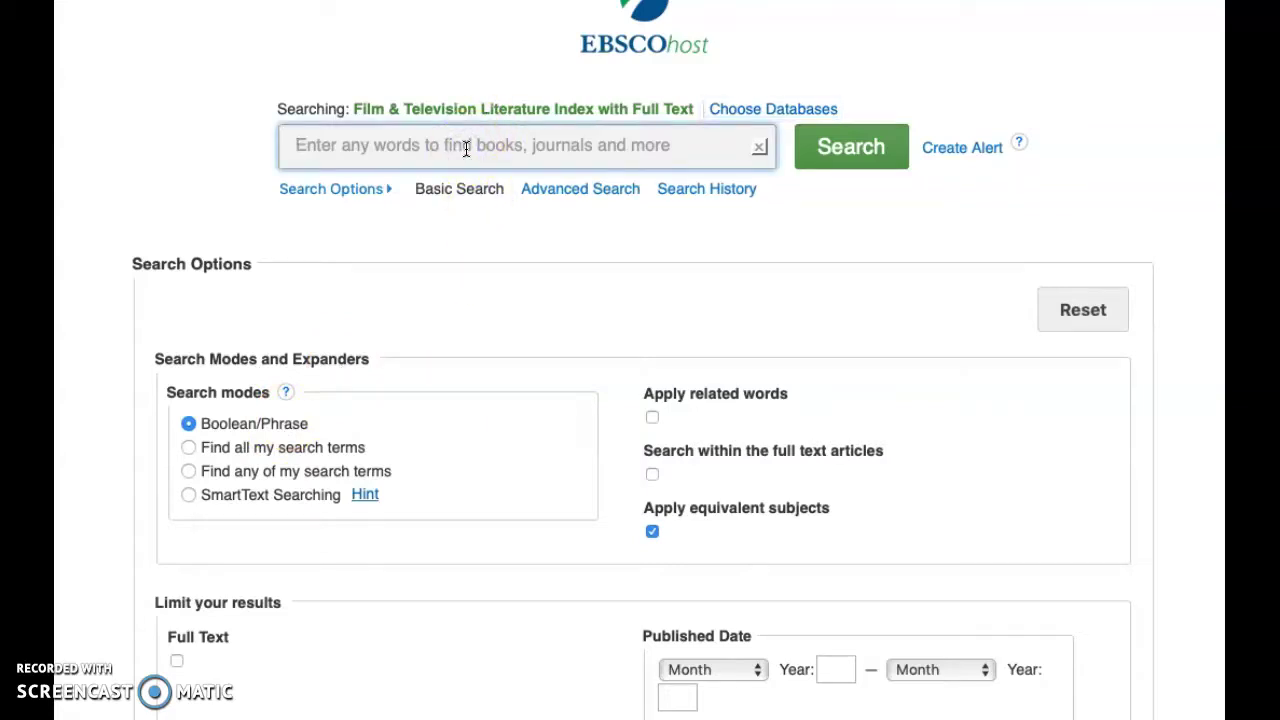
type("film ")
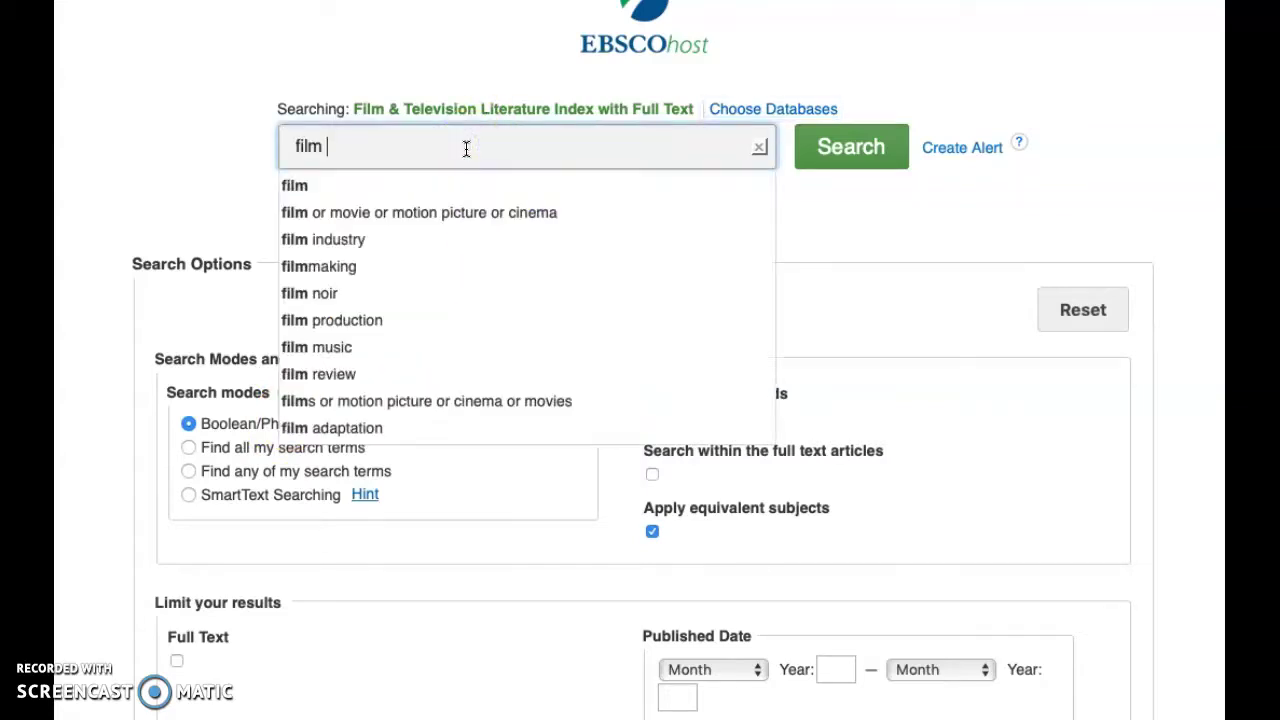
type("and")
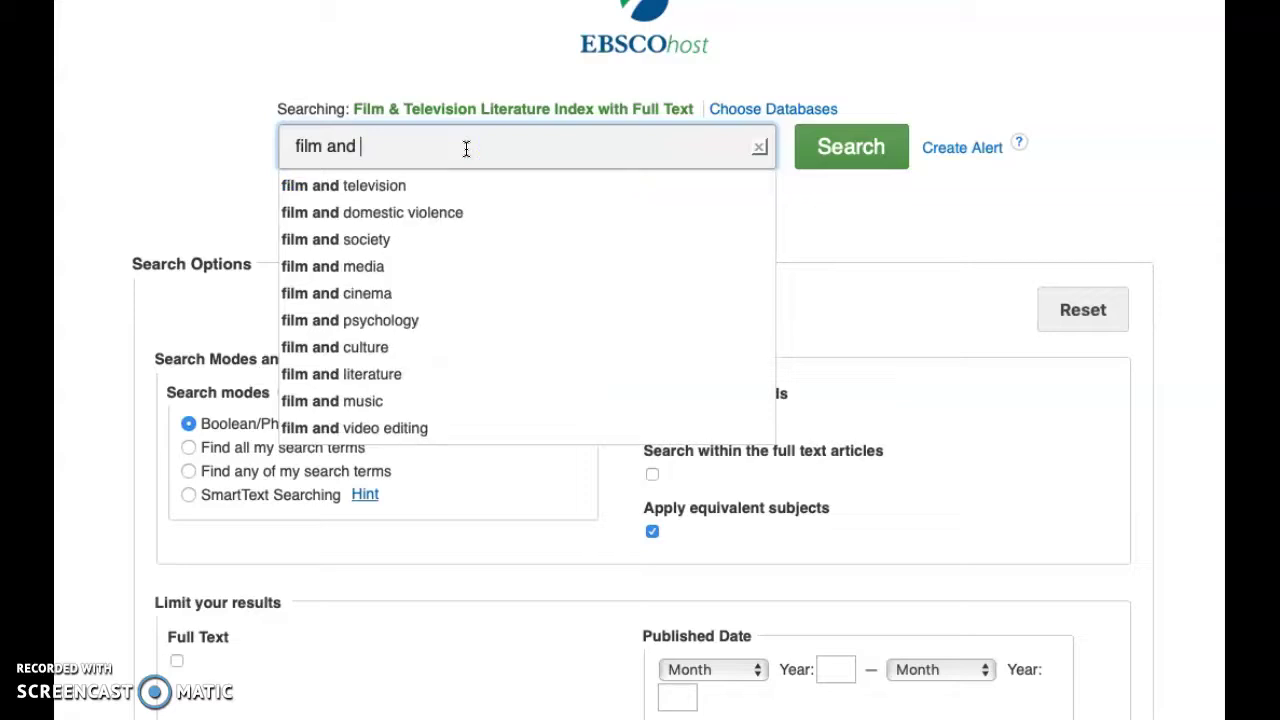
type(" books")
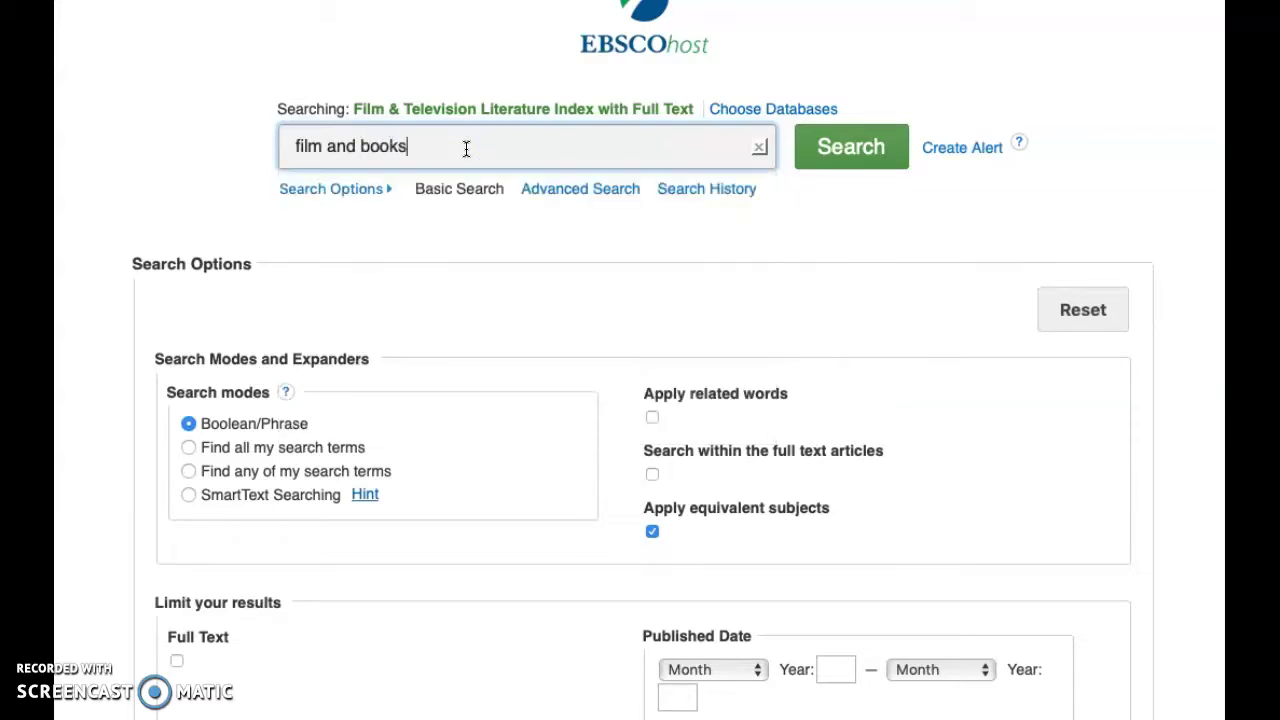
type(" and comics")
left_click(297, 145)
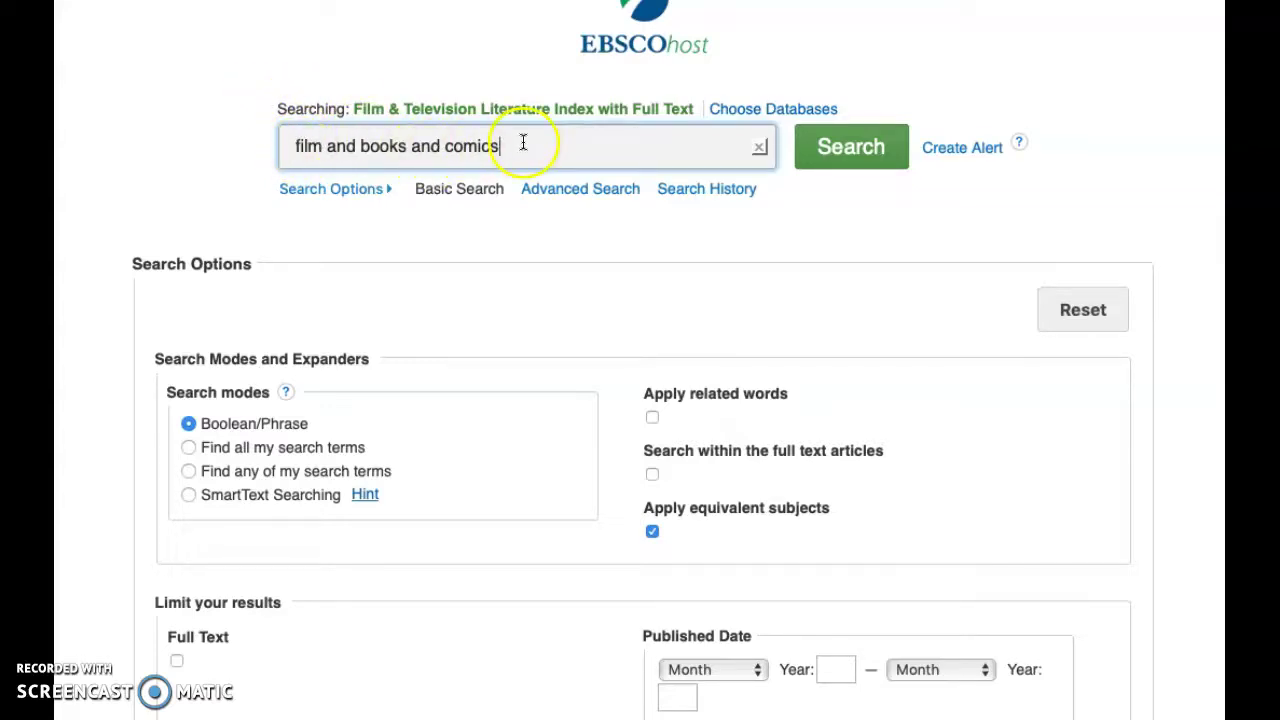
Replace both "and" operators with "or" so the query reads "film or books or comics"
double_click(341, 145)
type("or")
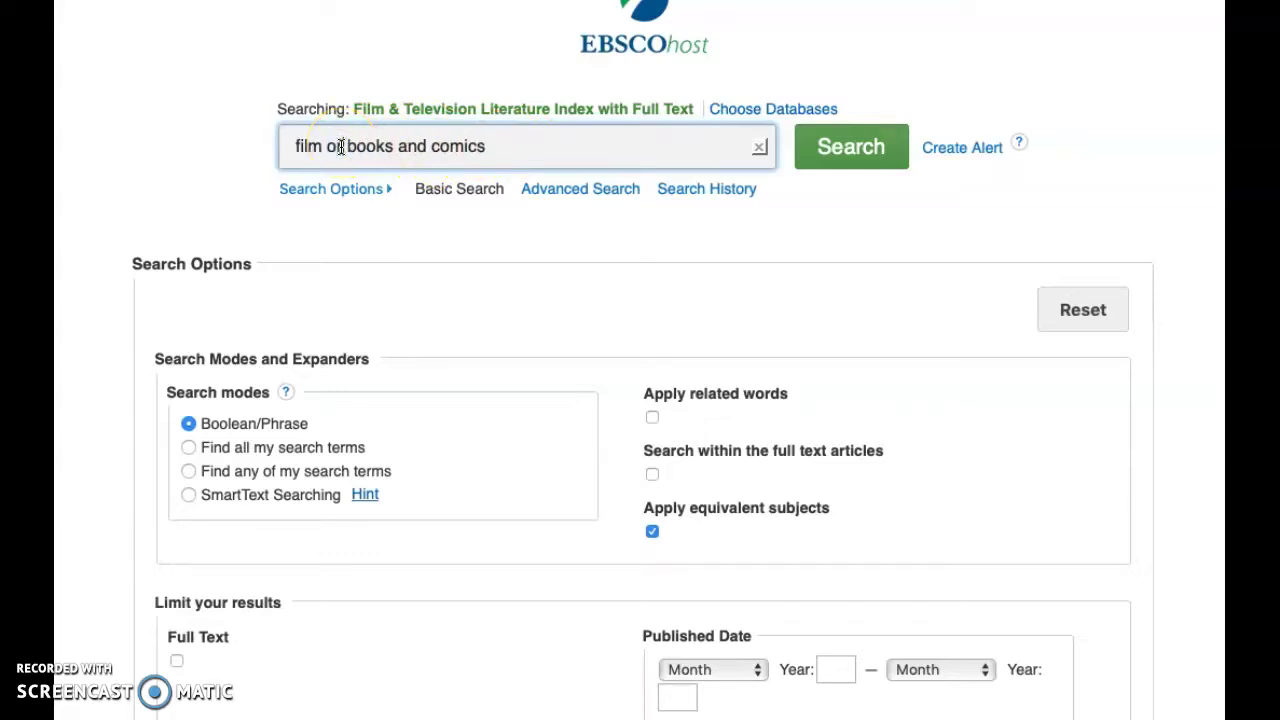
double_click(402, 145)
type("or")
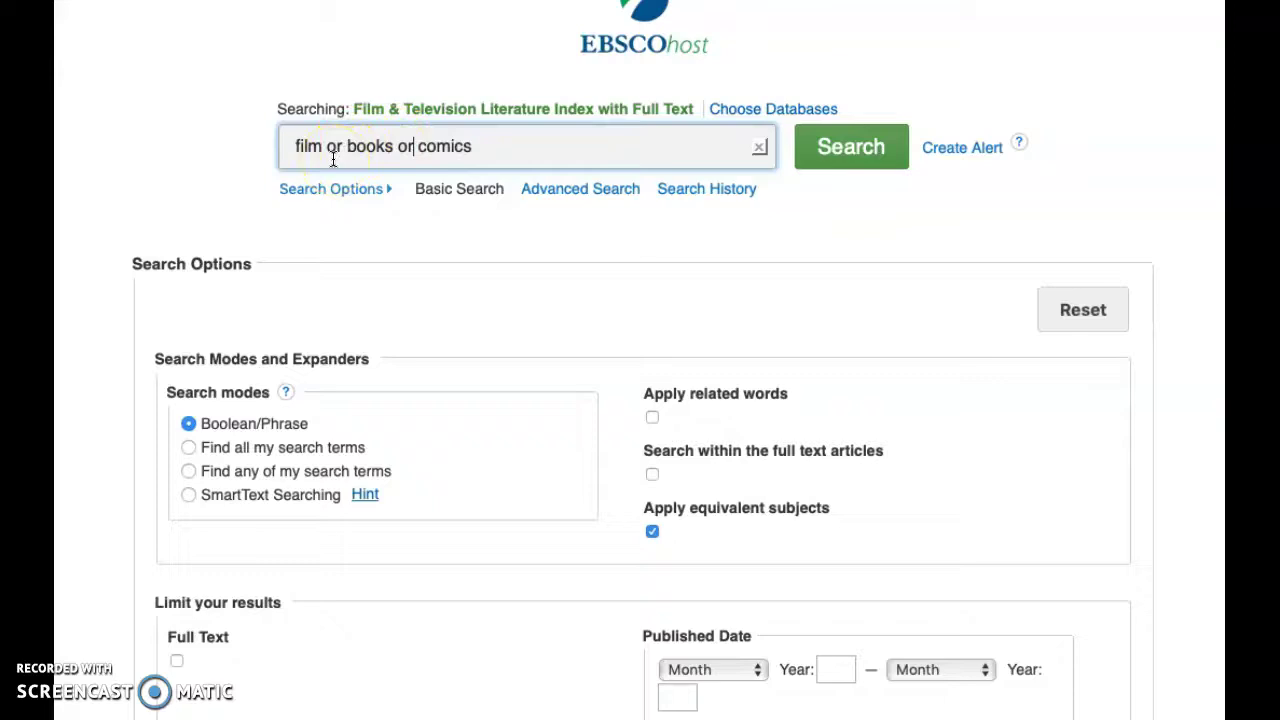
Clear the whole query from the search box
left_click(546, 155)
double_click(546, 155)
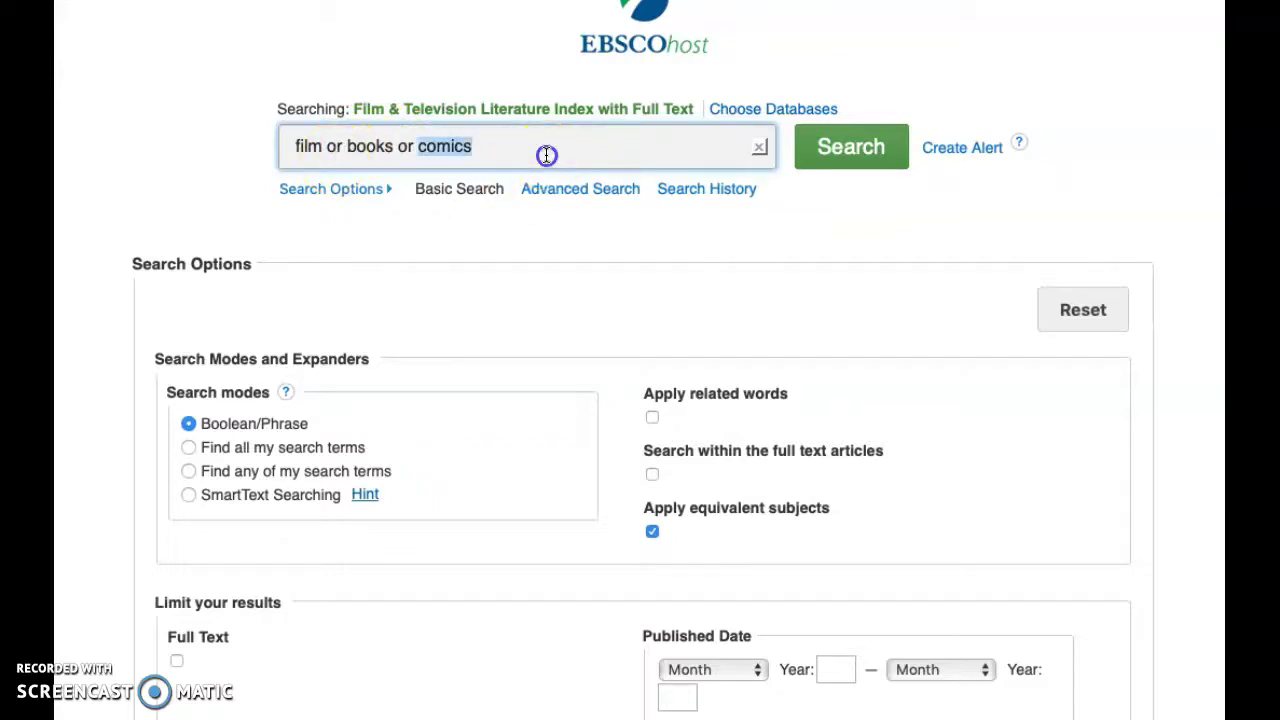
triple_click(546, 155)
key("BackSpace")
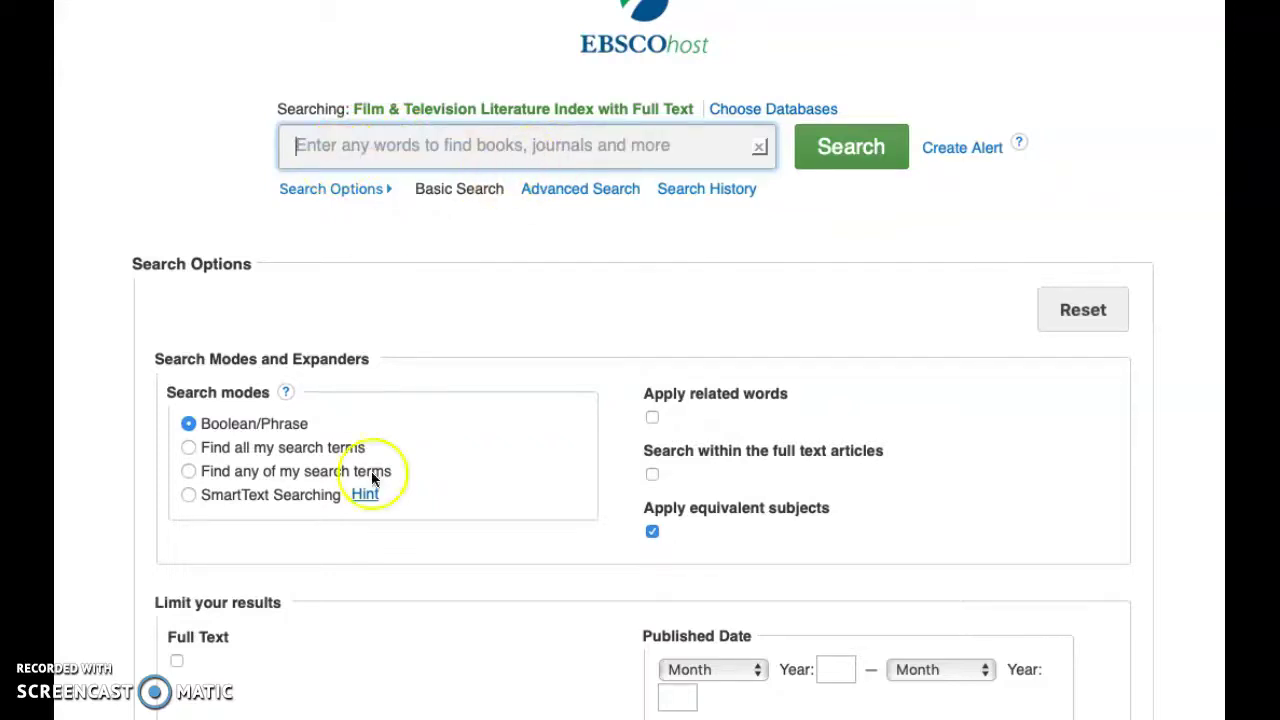
Read the hint explaining the SmartText Searching mode and close it
scroll(536, 448, "down", 3)
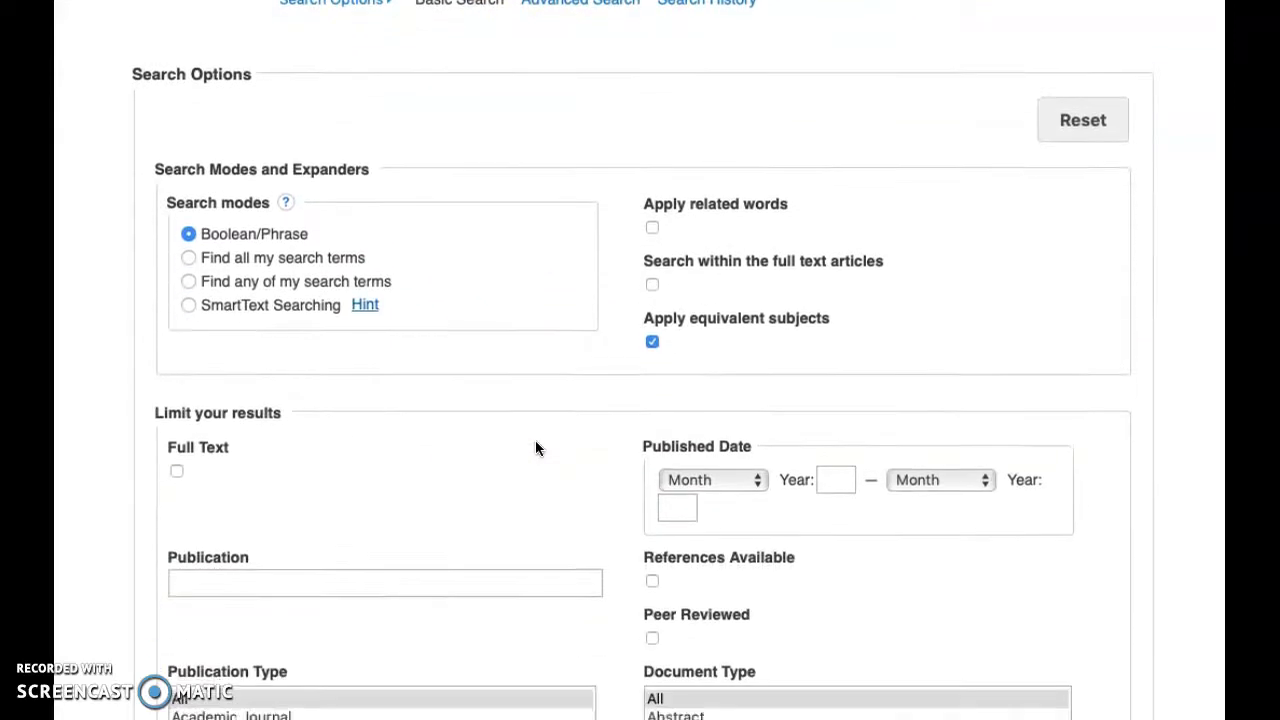
scroll(535, 448, "up", 2)
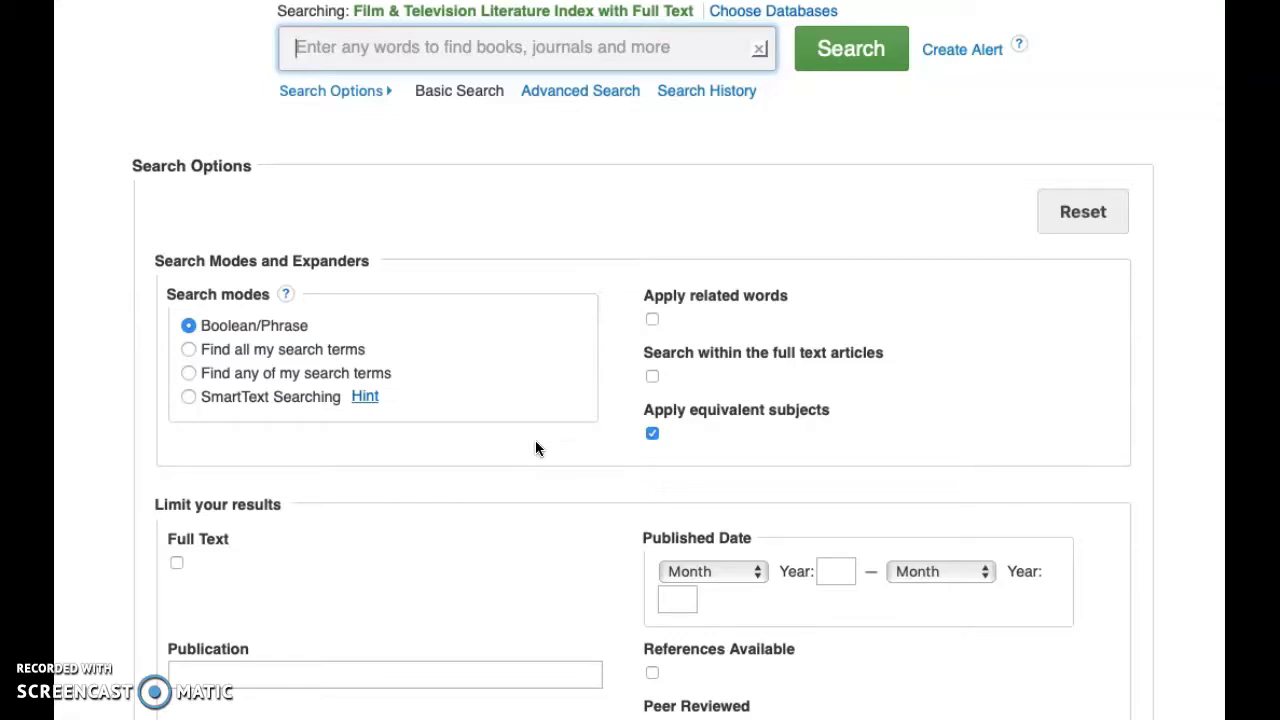
left_click(477, 404)
left_click(362, 395)
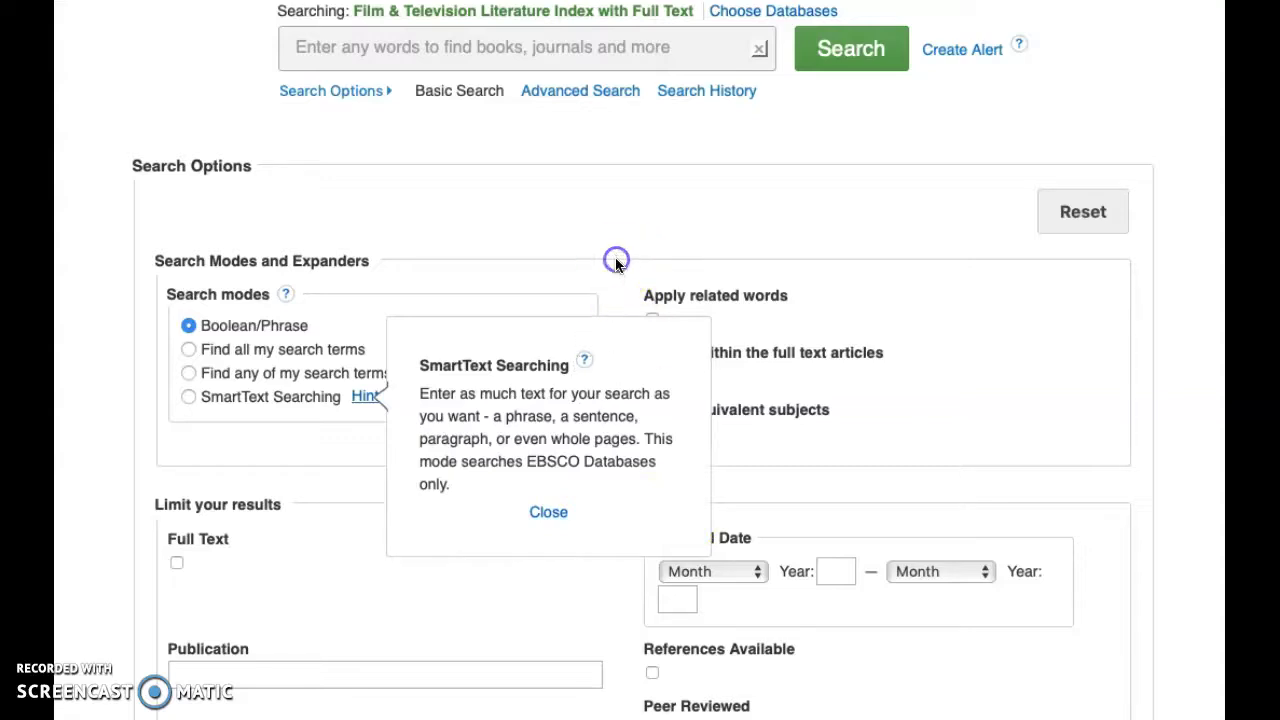
left_click(549, 511)
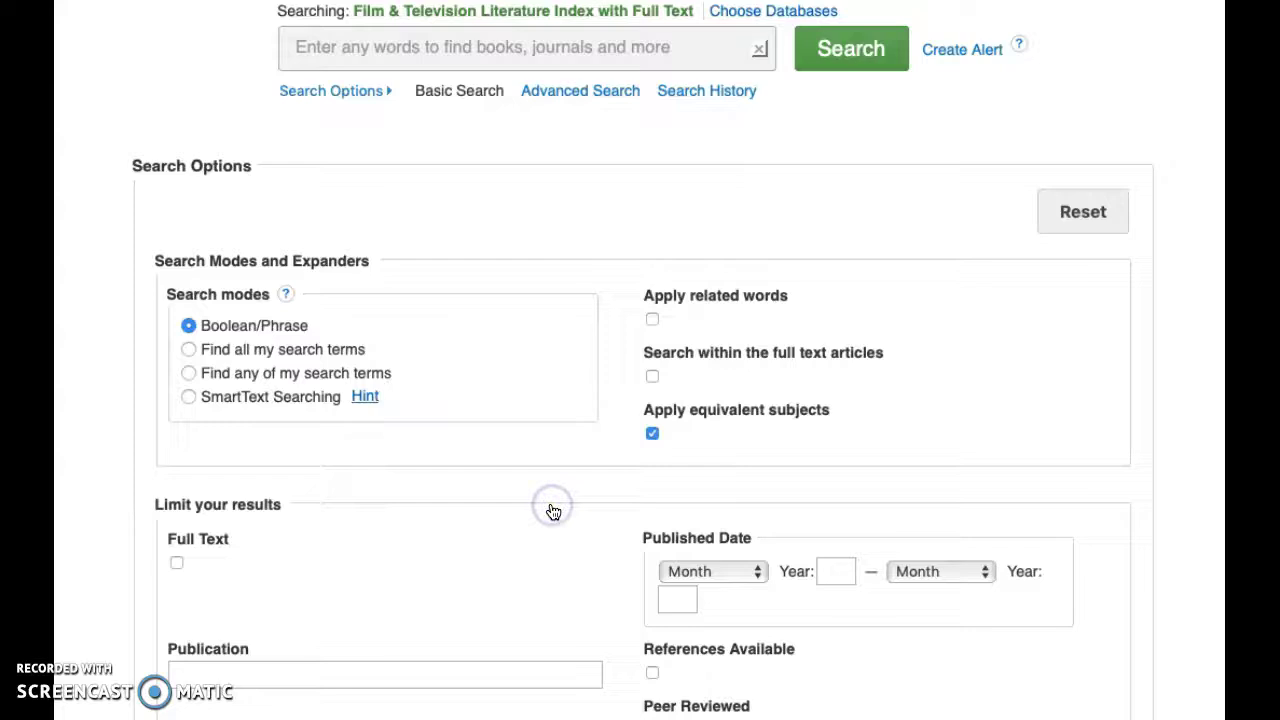
Limit the search results to full-text items
scroll(551, 510, "down", 2)
left_click(177, 476)
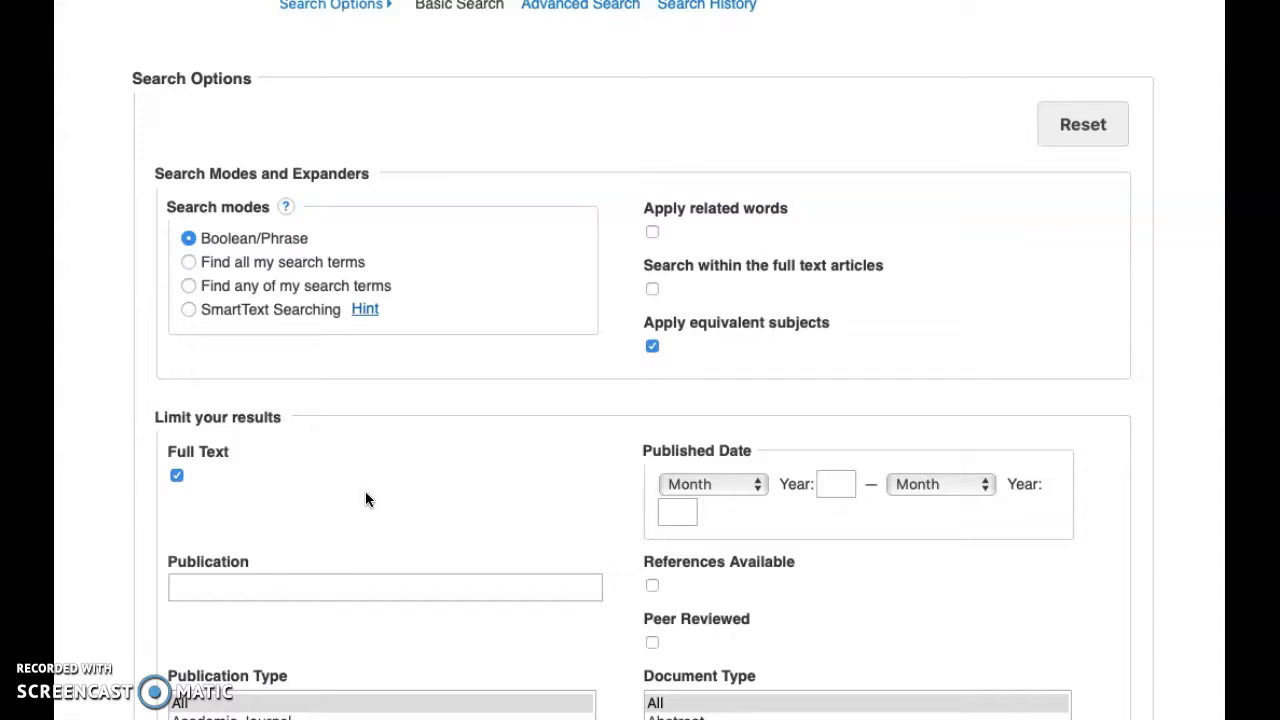
Set the start of the published date range to January 1990
left_click(184, 474)
scroll(612, 543, "down", 2)
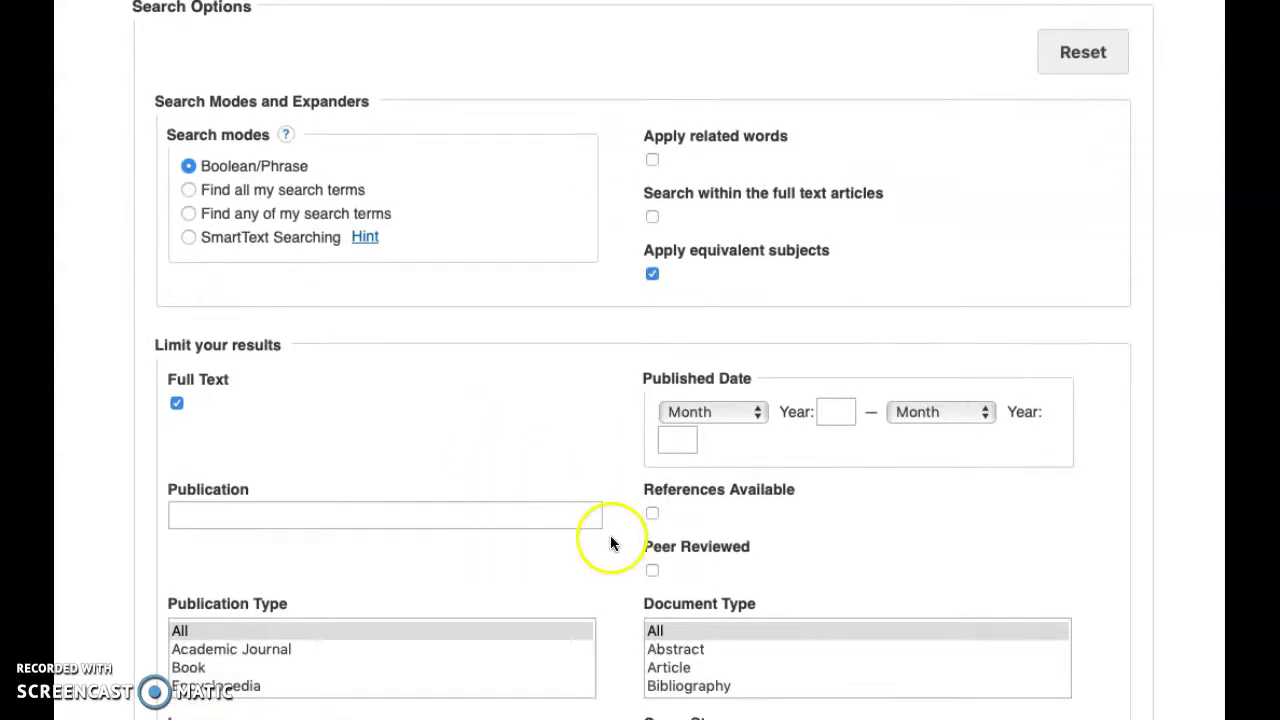
left_click(736, 411)
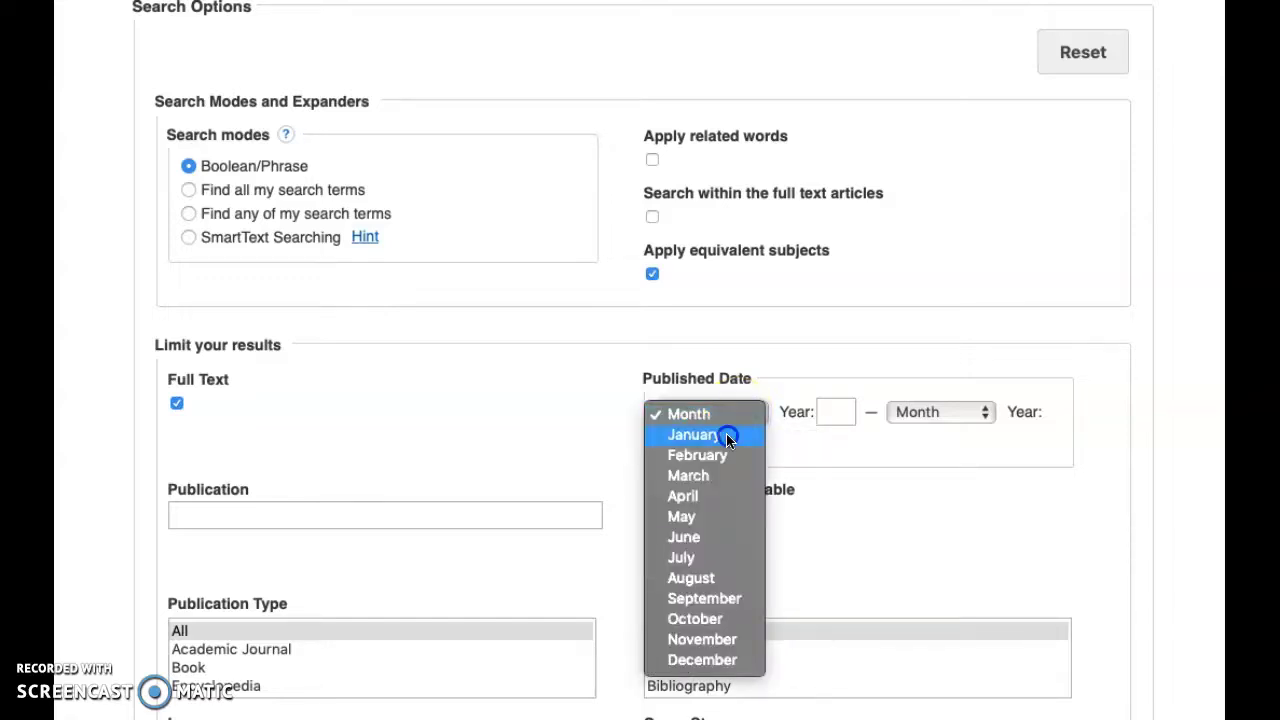
left_click(724, 434)
left_click(835, 410)
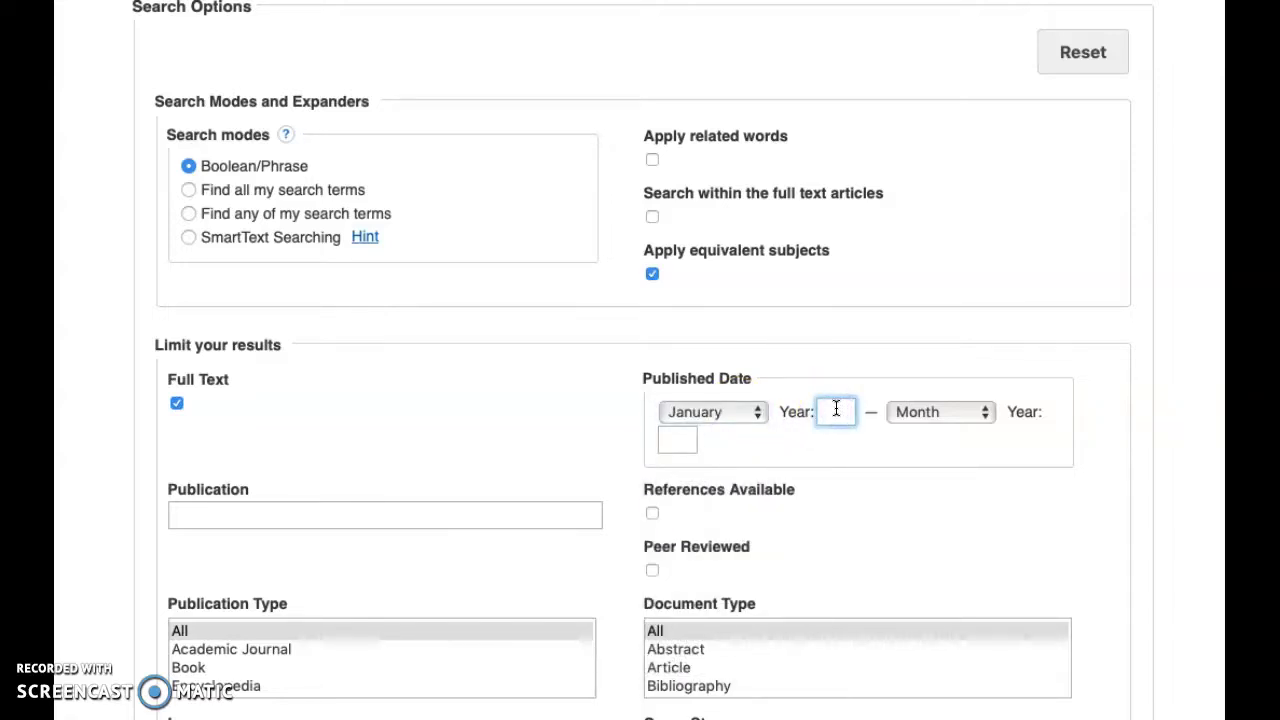
type("19")
type("80")
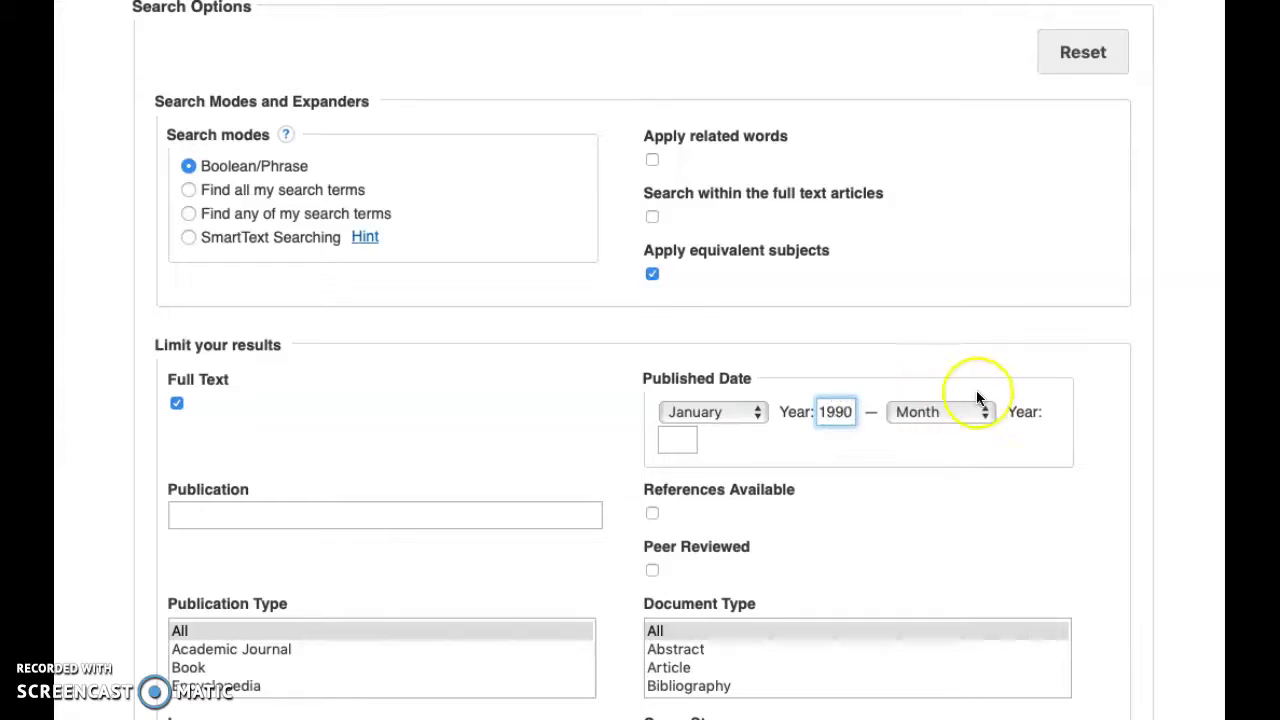
Set the end of the published date range to December 2019
left_click(964, 413)
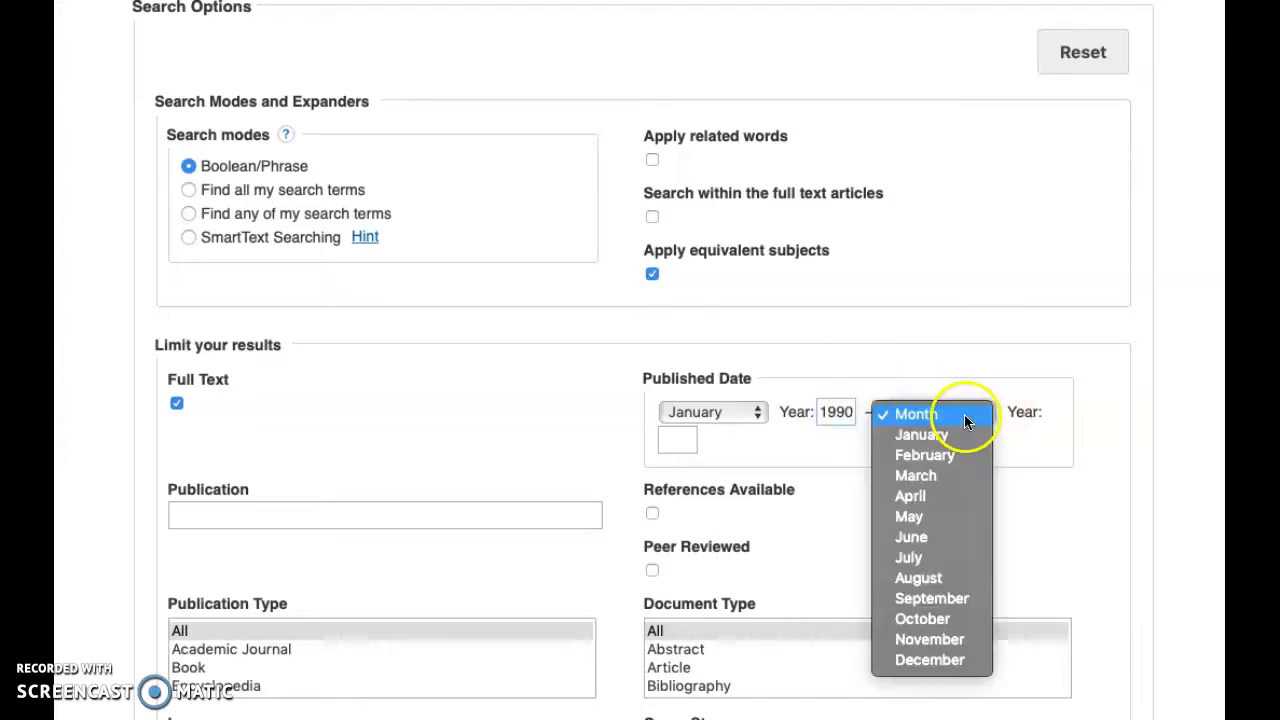
left_click(910, 660)
left_click(661, 448)
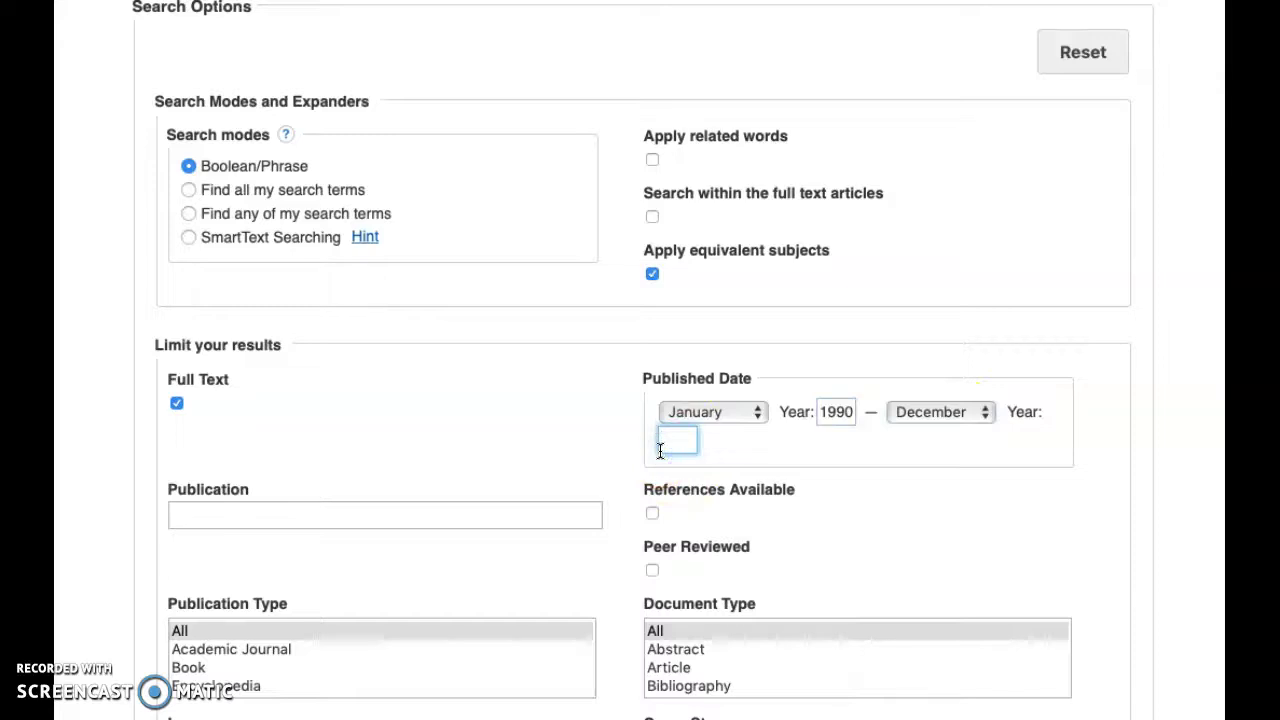
type("2019")
left_click(955, 494)
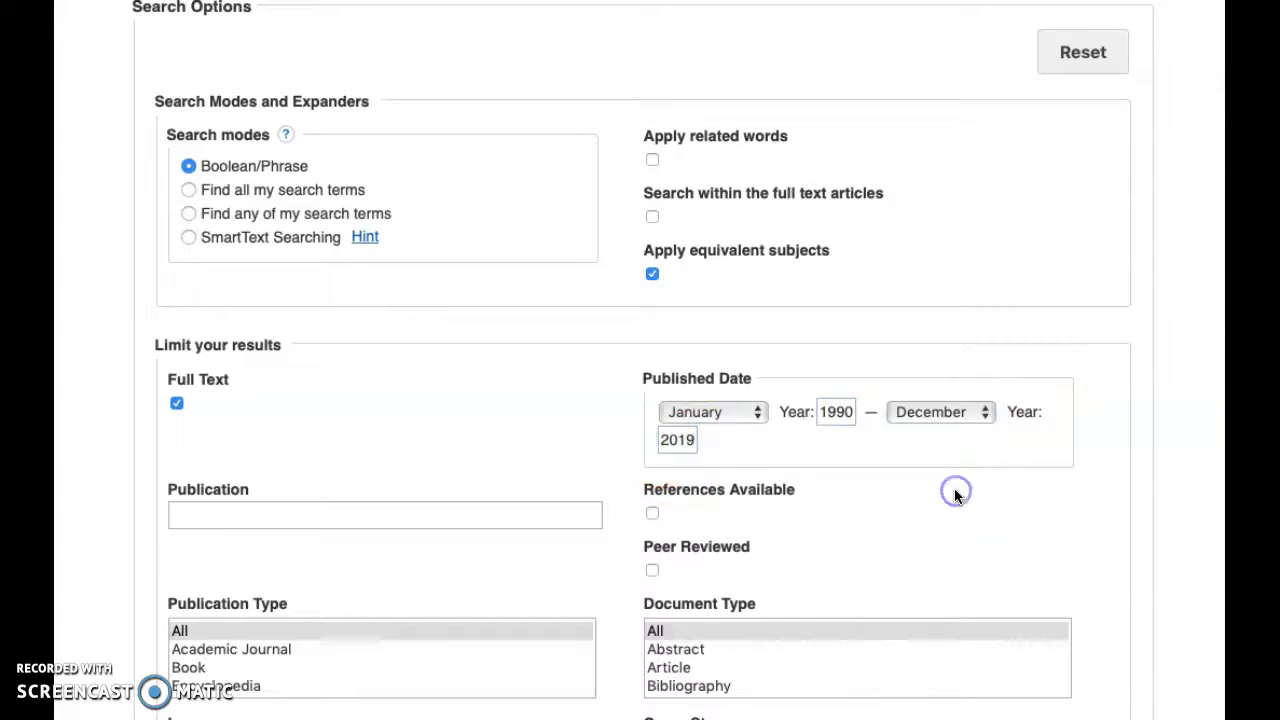
scroll(955, 494, "up", 3)
scroll(955, 494, "down", 2)
scroll(954, 496, "down", 1)
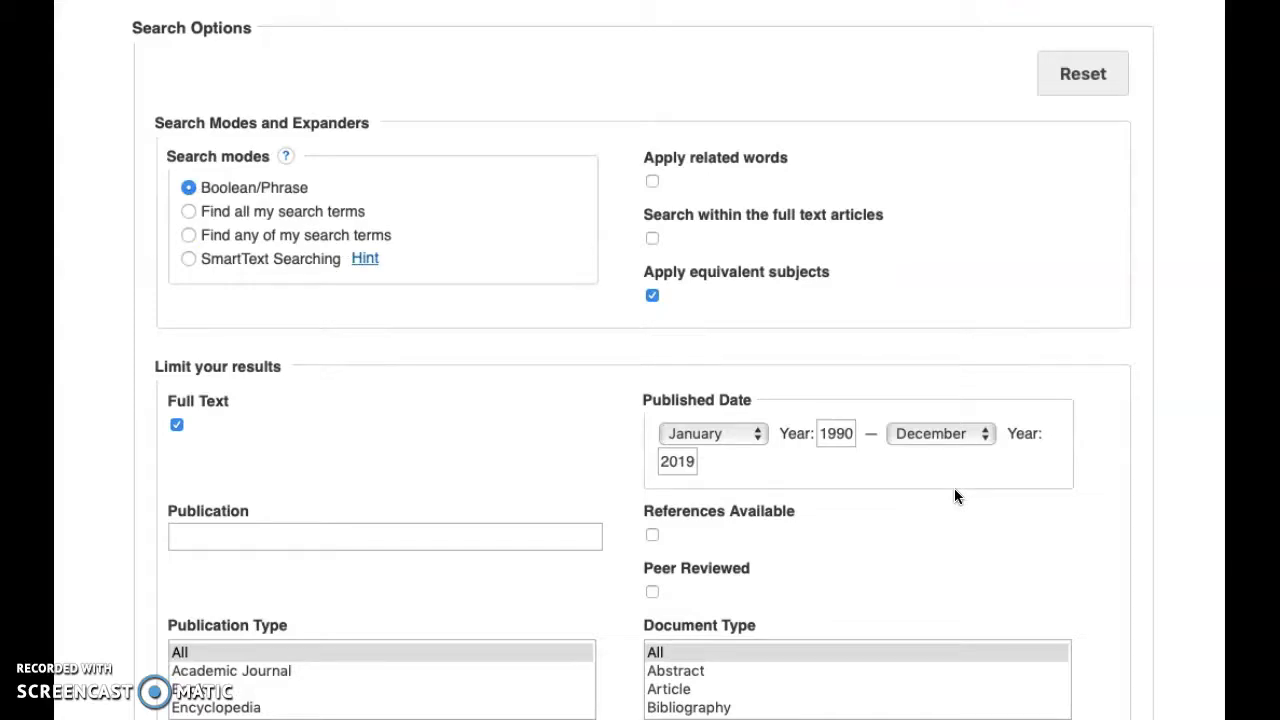
Look through the language and publication type options, leaving the publication type set to All
scroll(955, 496, "down", 5)
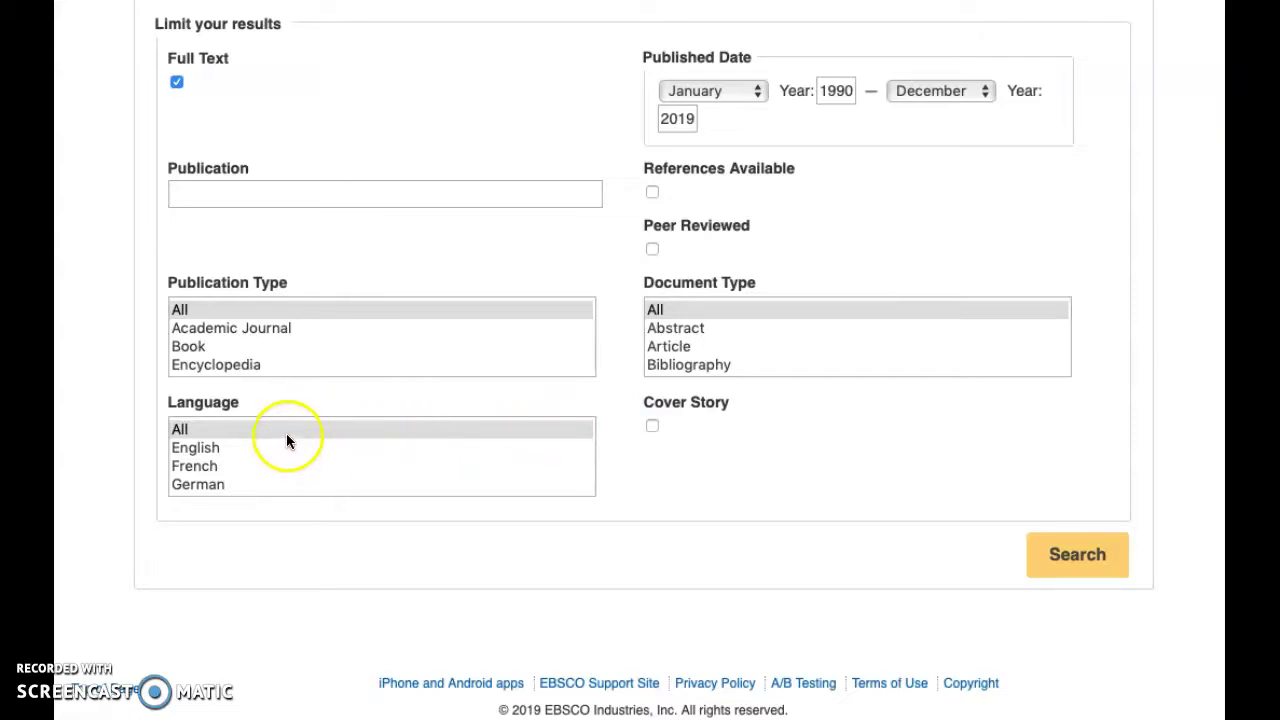
scroll(272, 466, "down", 2)
scroll(271, 463, "up", 2)
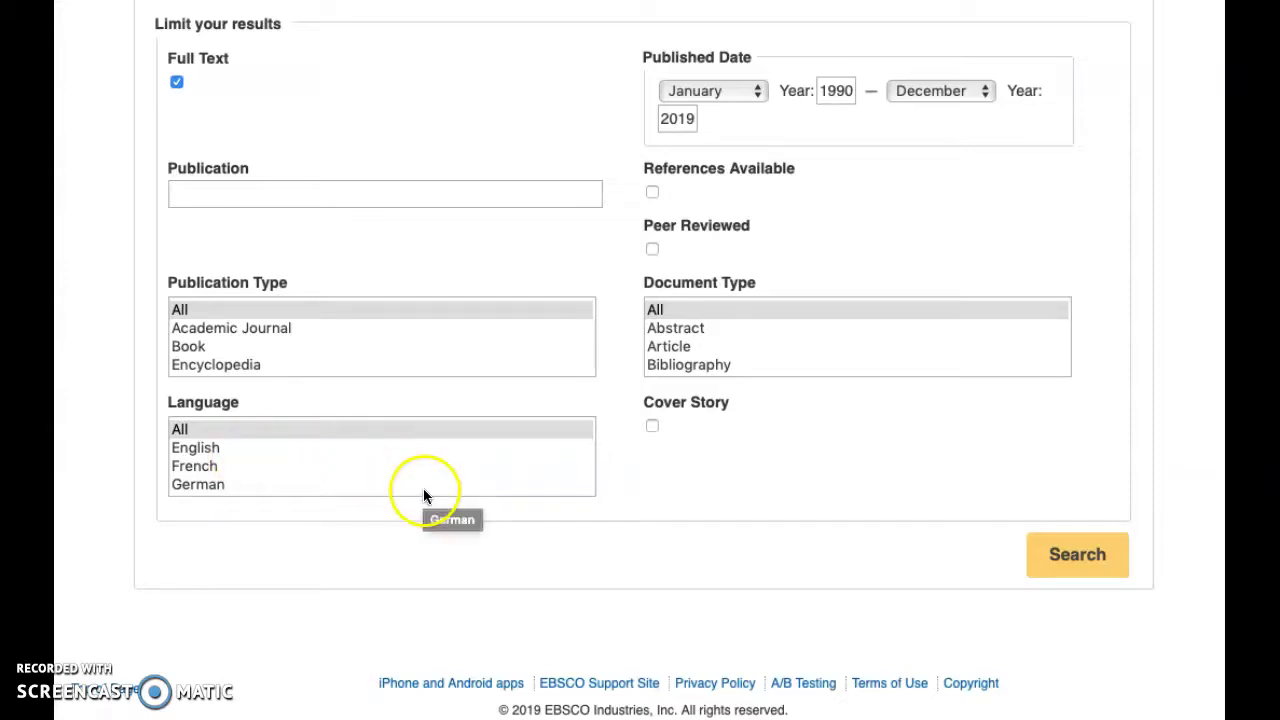
left_click(333, 345)
key("Up")
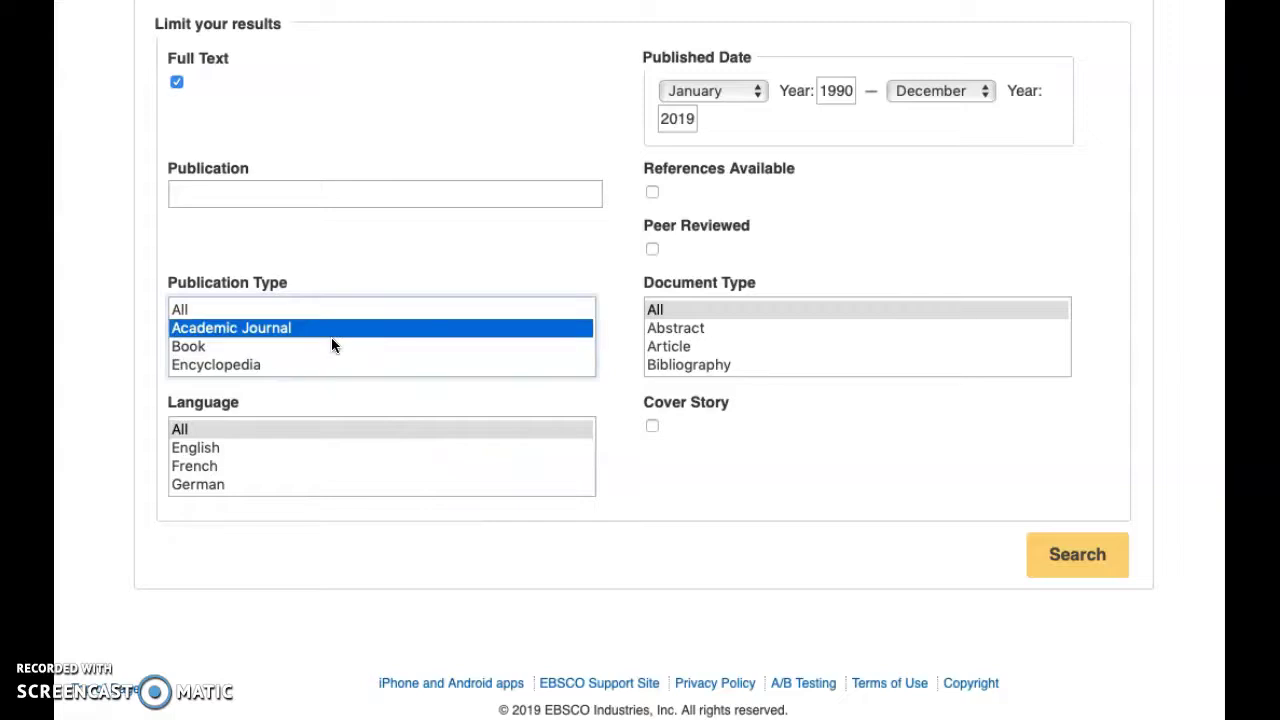
key("Down")
key("Down")
key("Down")
key("Down")
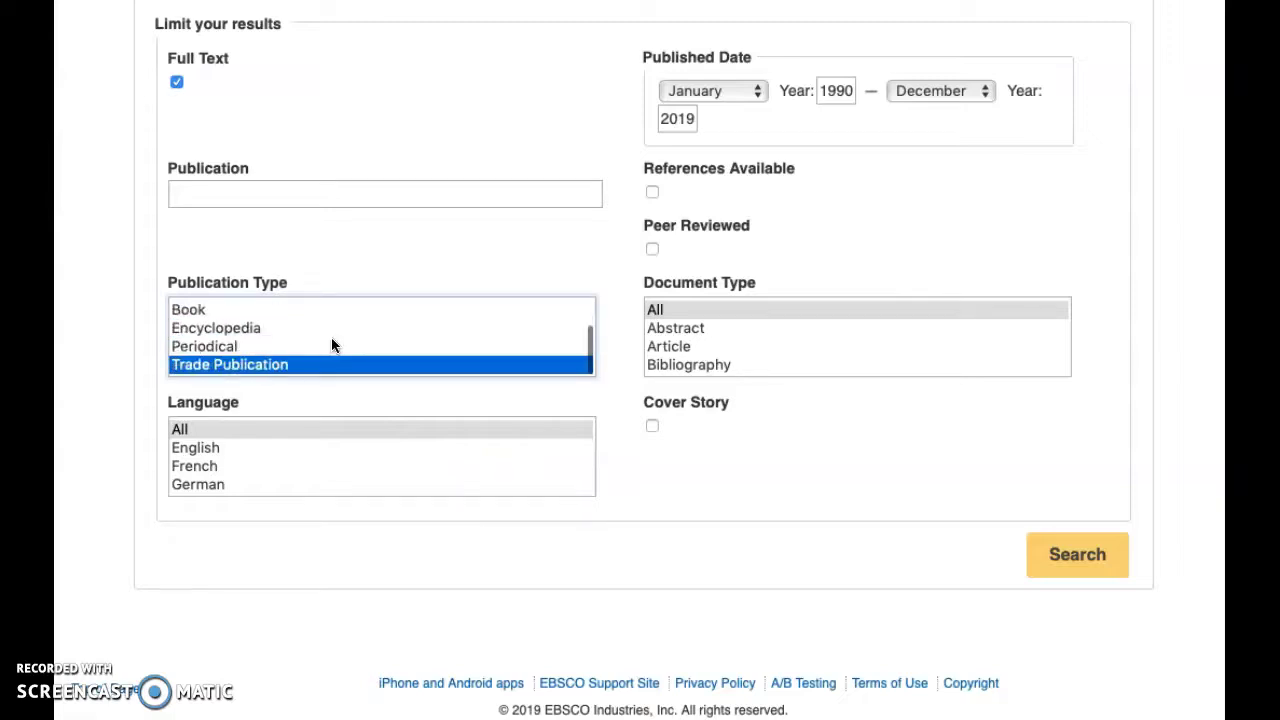
key("Up")
key("Up")
key("Up")
key("Up")
key("Up")
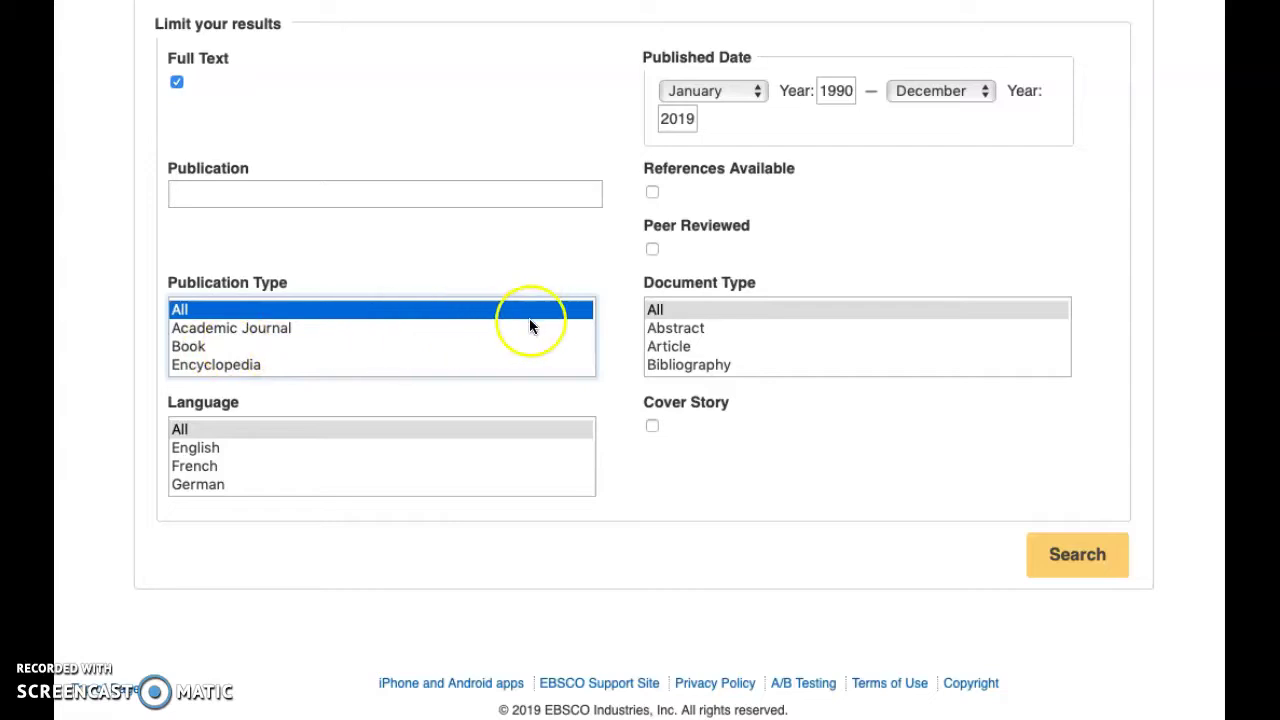
Look through the available document types and leave the document type set to All
left_click(815, 356)
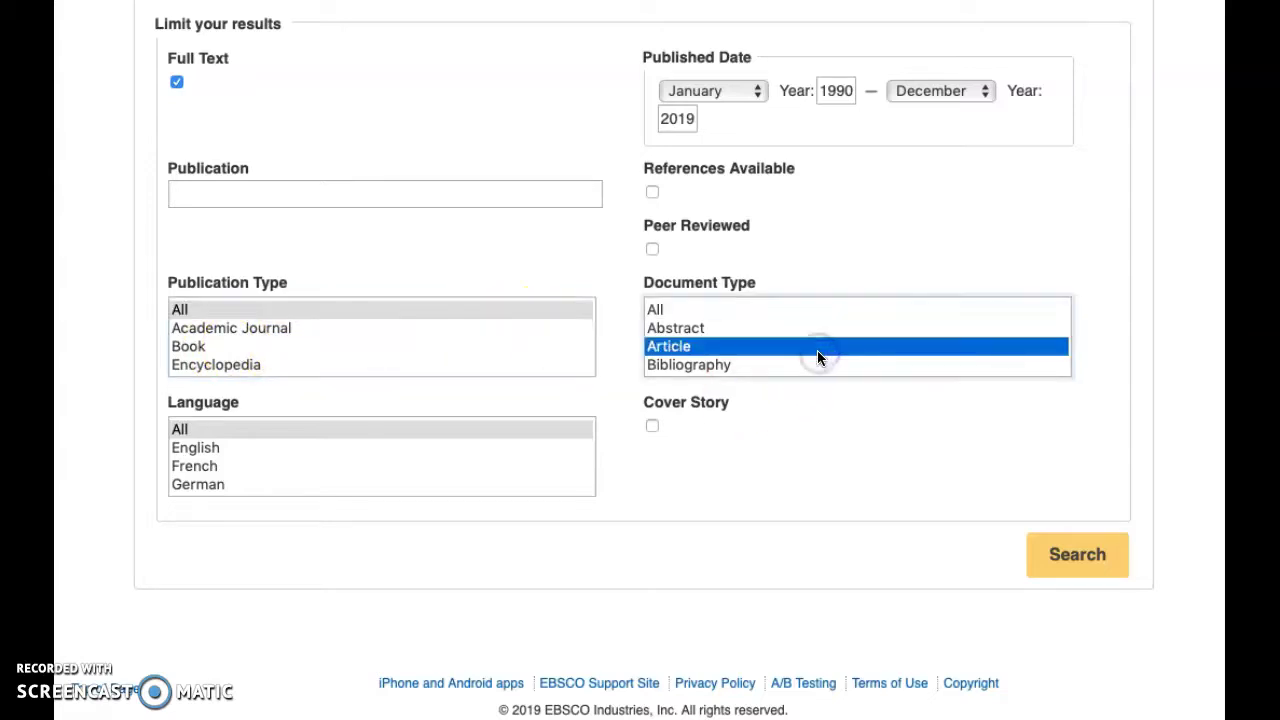
key("Up")
key("Down")
key("Down")
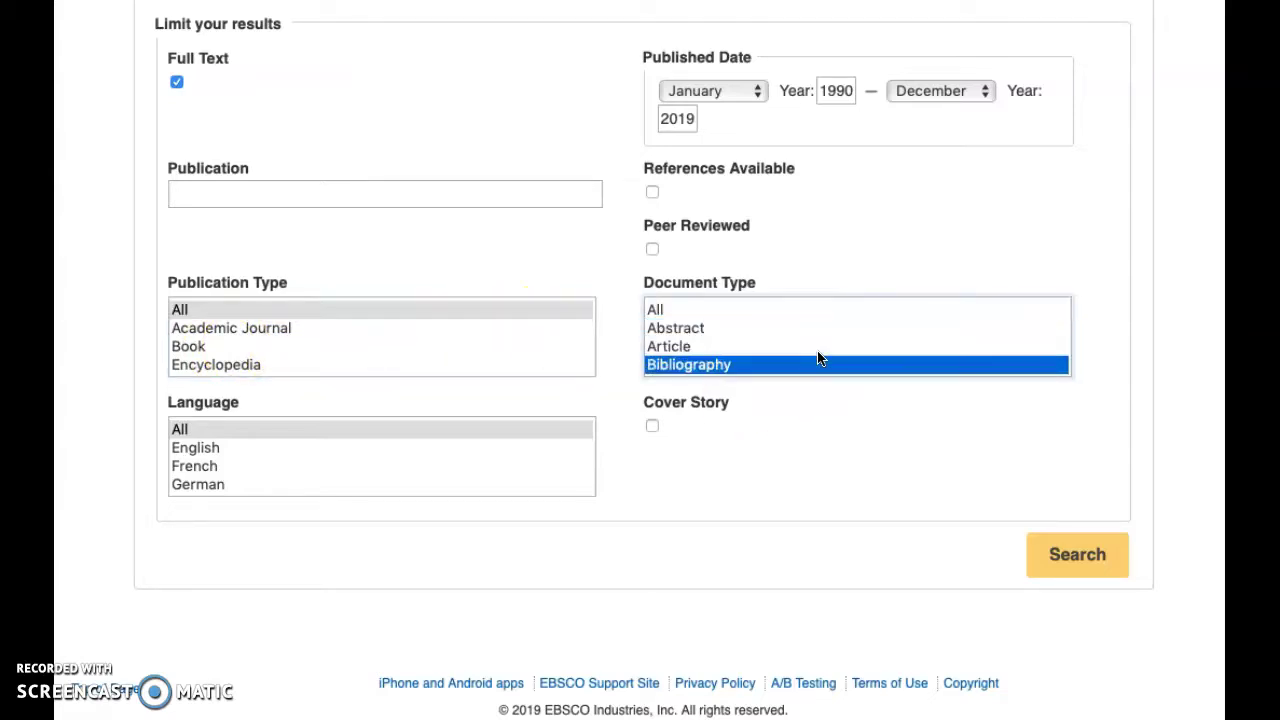
key("Down")
key("Down")
key("Down")
key("Down")
key("Down")
key("Down")
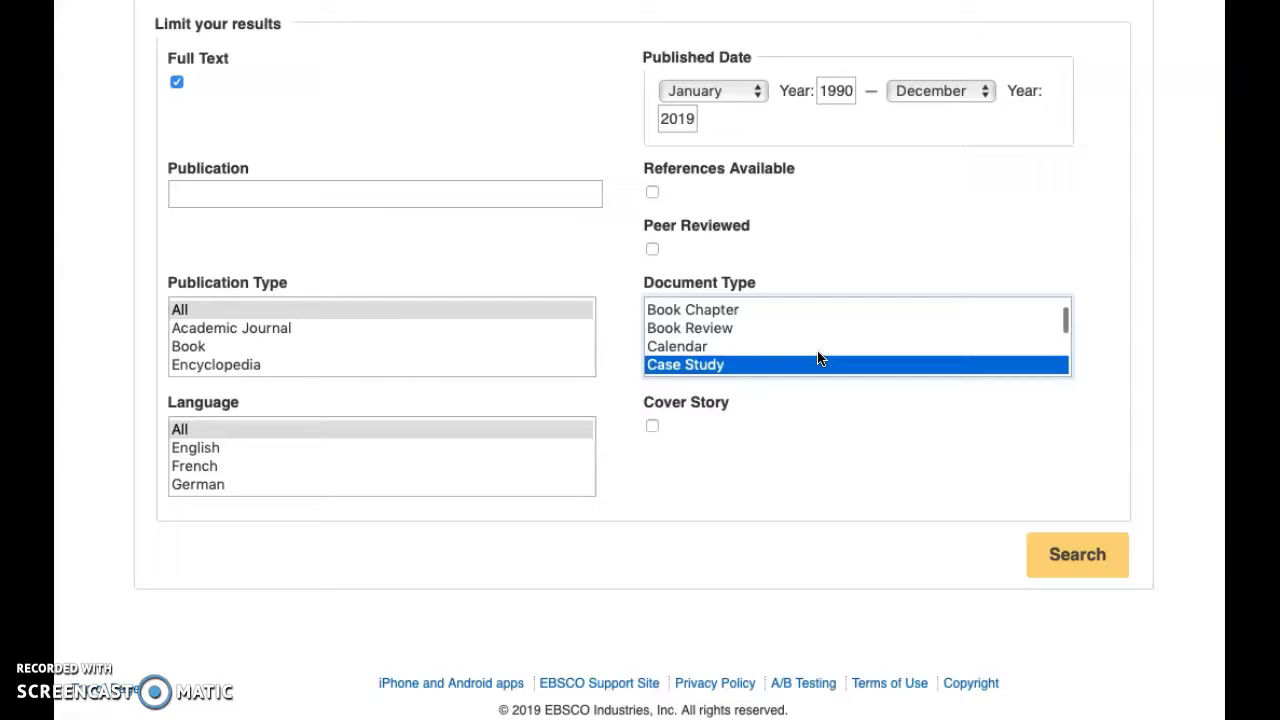
key("Down")
key("Down")
key("Down")
key("Down")
key("Down")
key("Down")
key("Down")
key("Down")
key("Down")
key("Down")
key("Down")
key("Down")
key("Down")
key("Down")
key("Down")
key("Down")
key("Down")
key("Down")
key("Down")
key("Down")
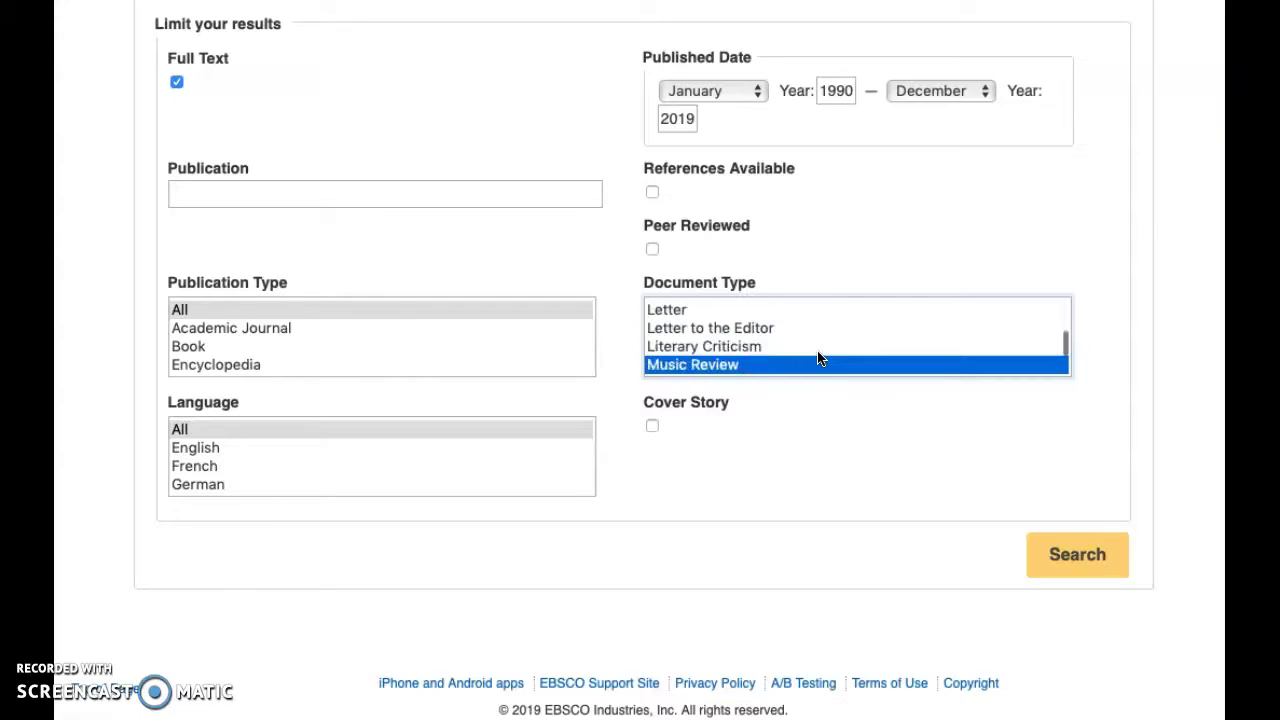
key("Down")
key("Down")
key("Down")
key("Down")
key("Down")
key("Down")
key("Down")
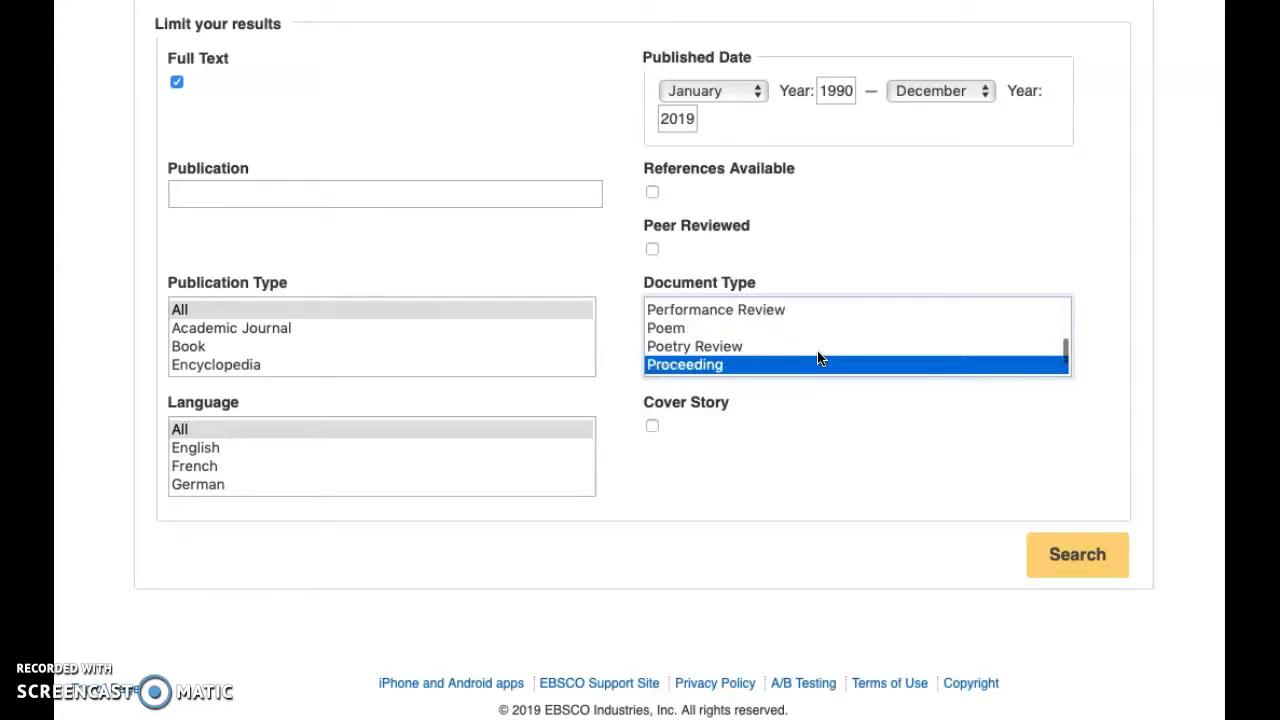
key("Down")
scroll(877, 360, "up", 15)
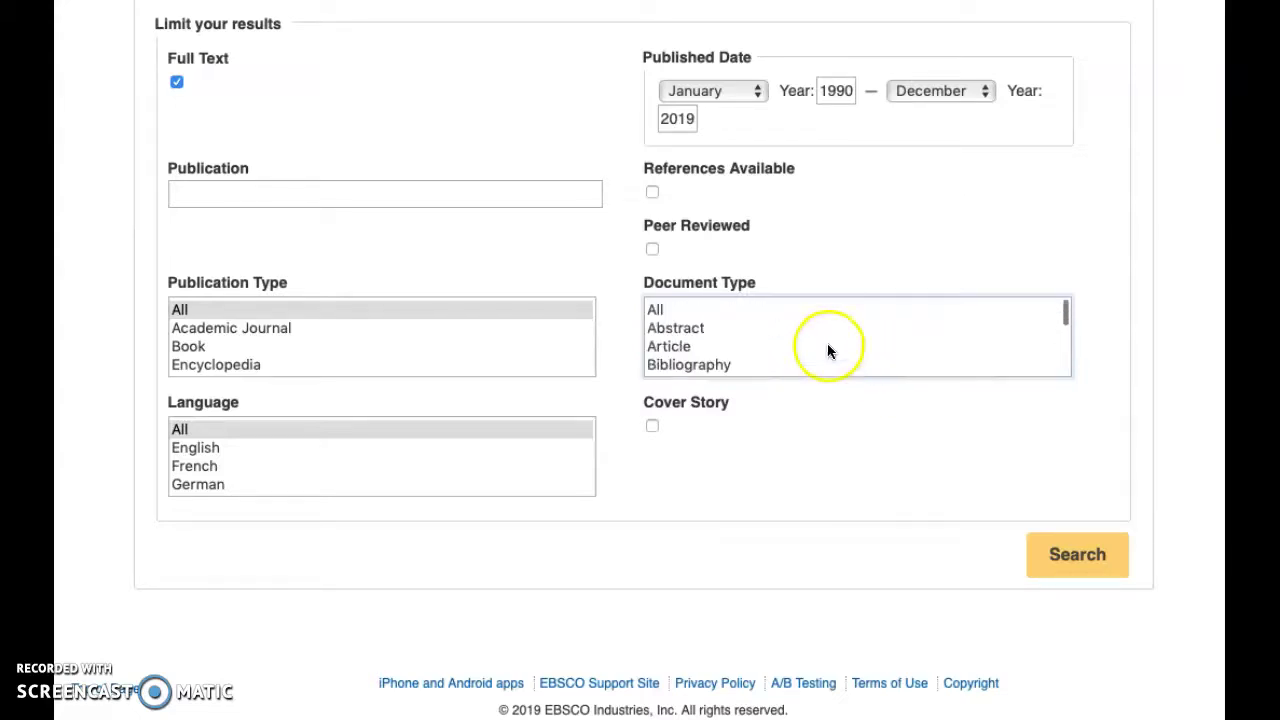
left_click(748, 310)
scroll(460, 305, "up", 1)
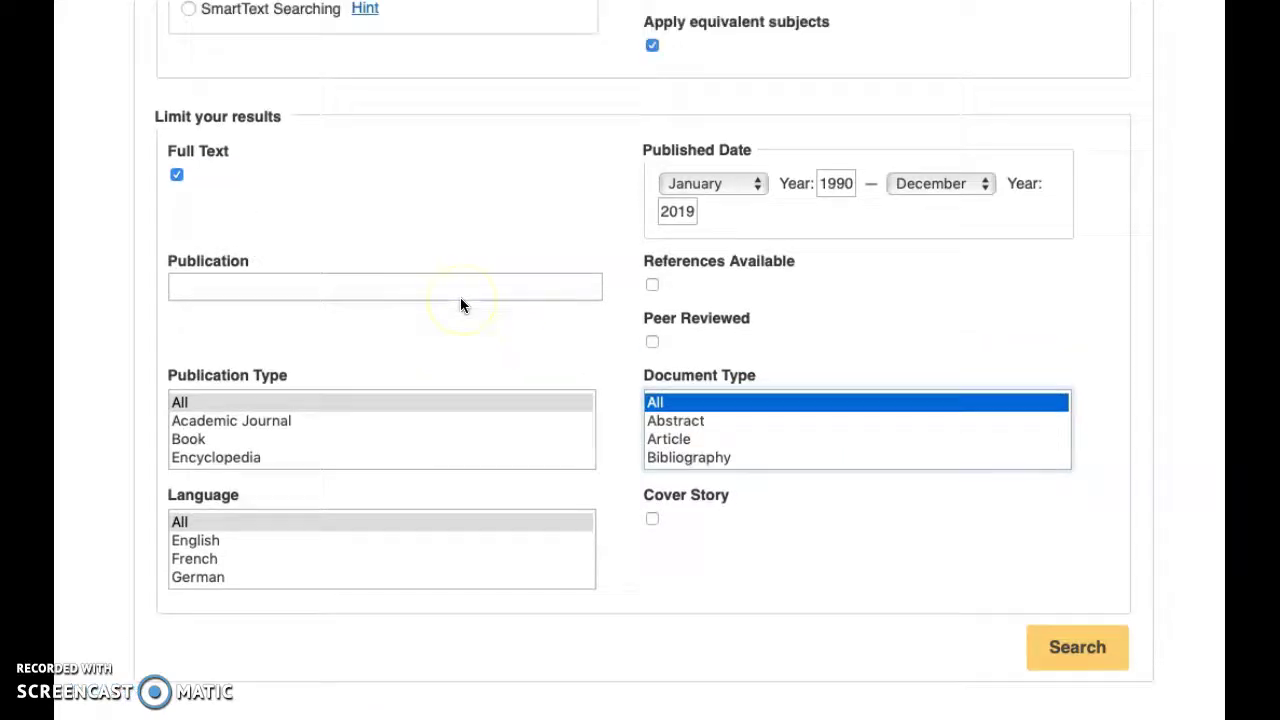
Switch the search mode to SmartText Searching
scroll(460, 305, "up", 8)
scroll(452, 528, "down", 1)
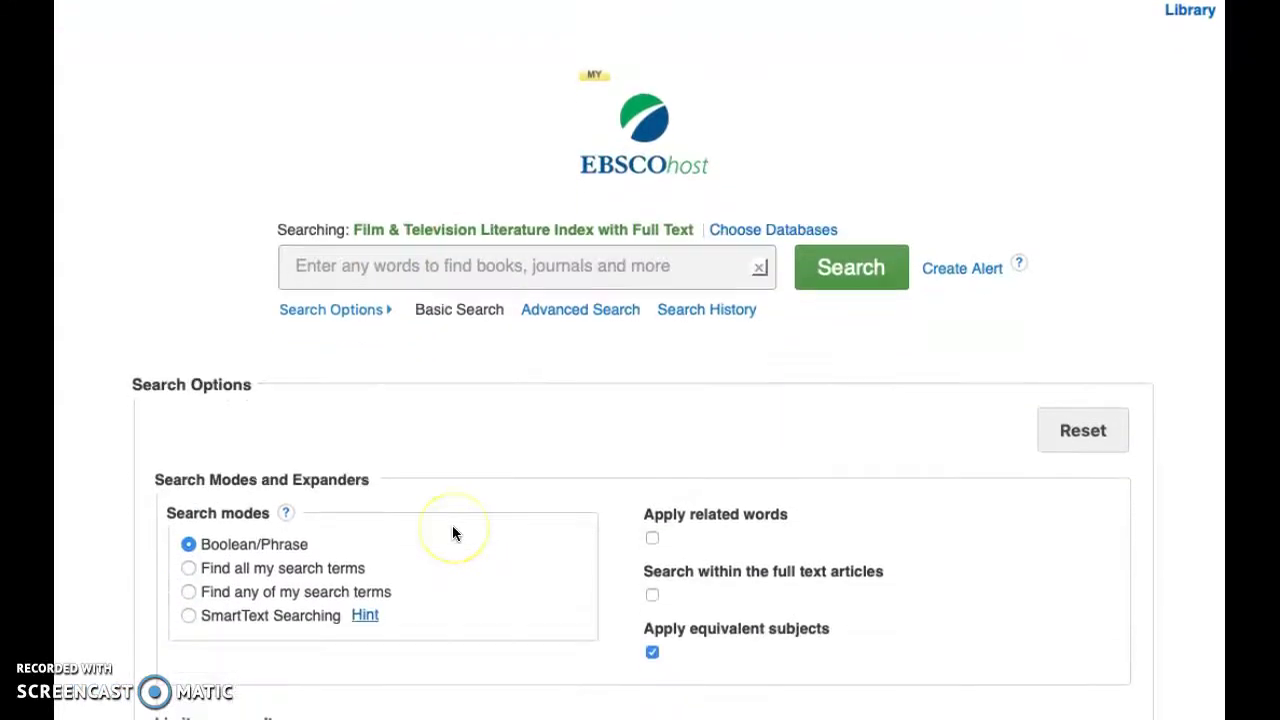
scroll(452, 533, "down", 1)
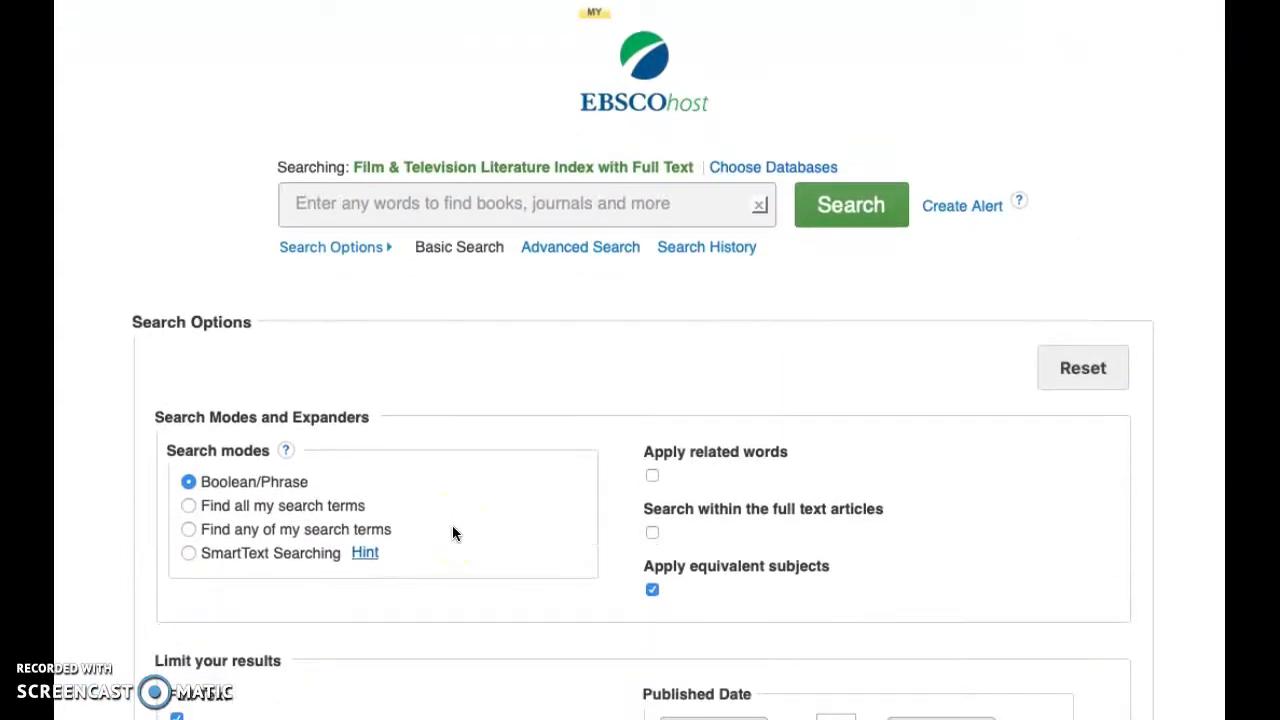
left_click(188, 554)
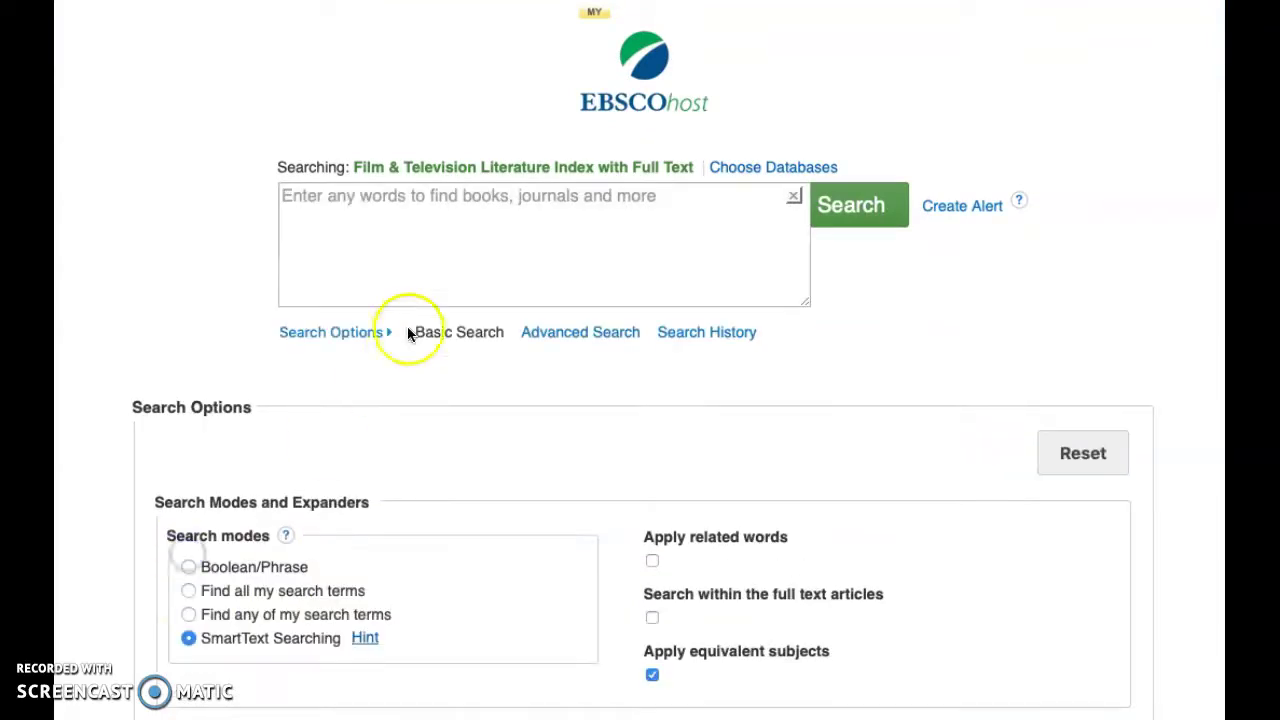
Enter the query "are film adaptations benificial or harmful to the film industry" in the search box
left_click(477, 245)
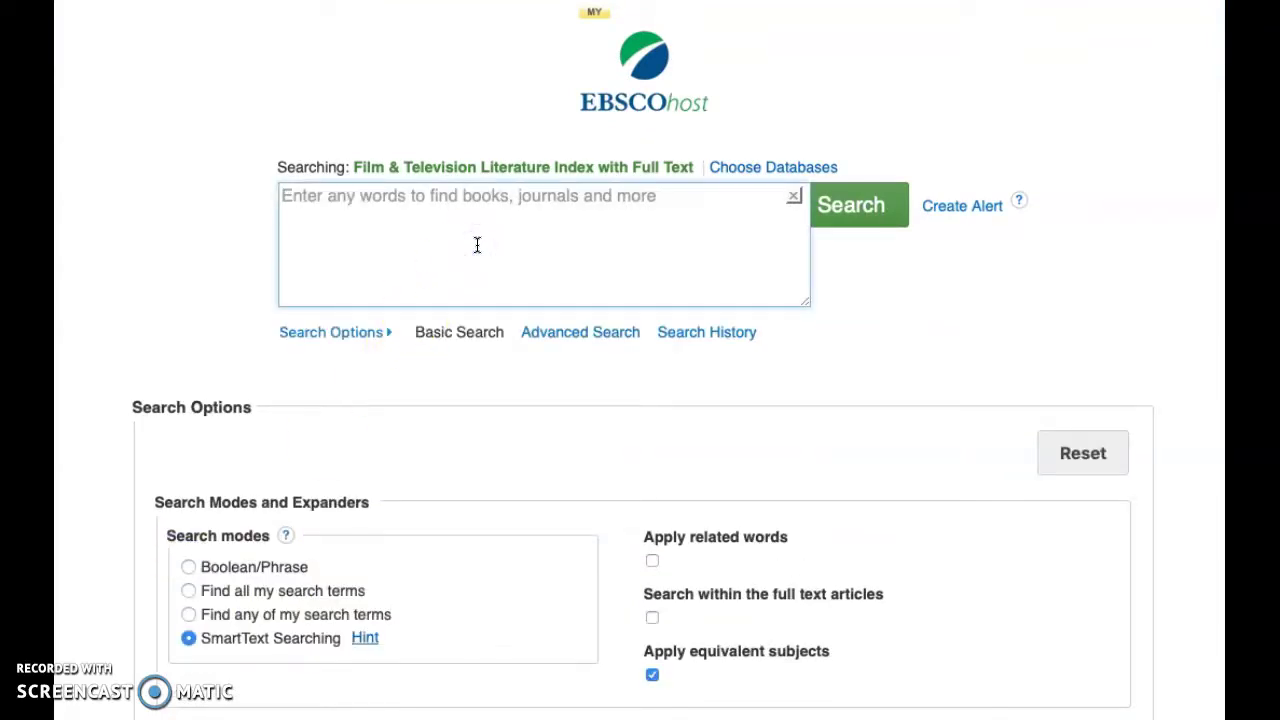
type("are ")
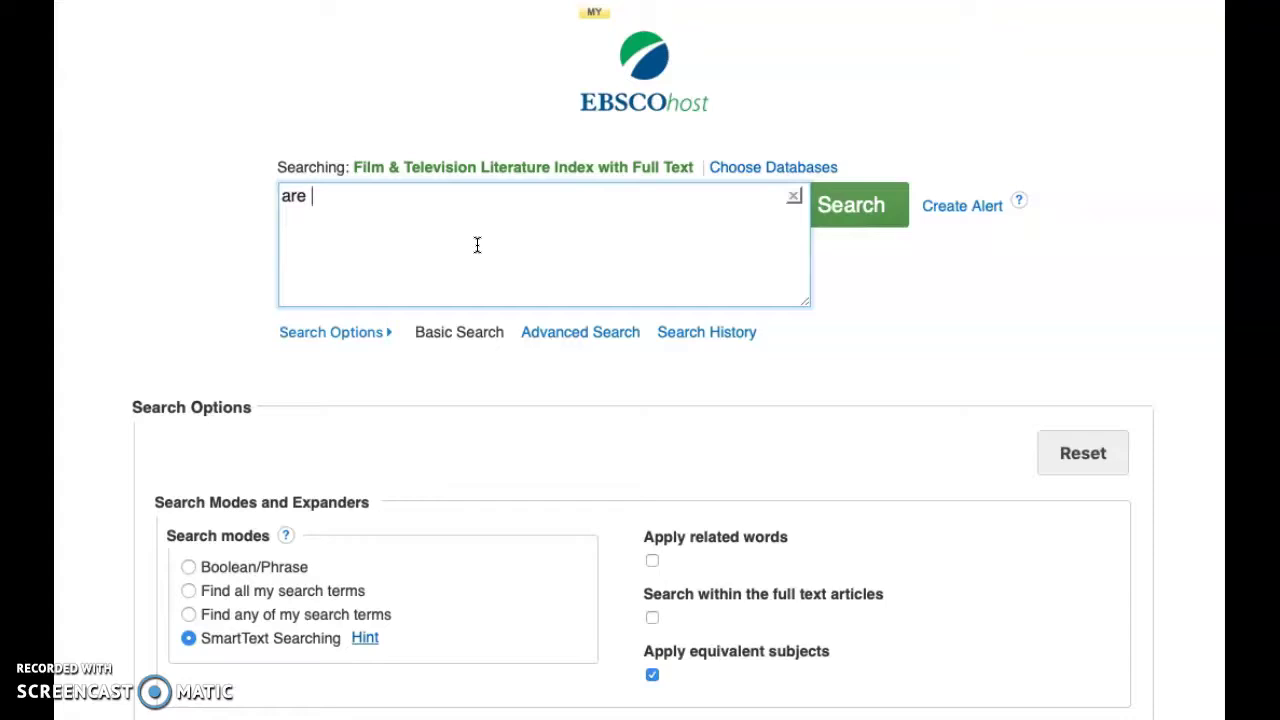
type("film adaptations ")
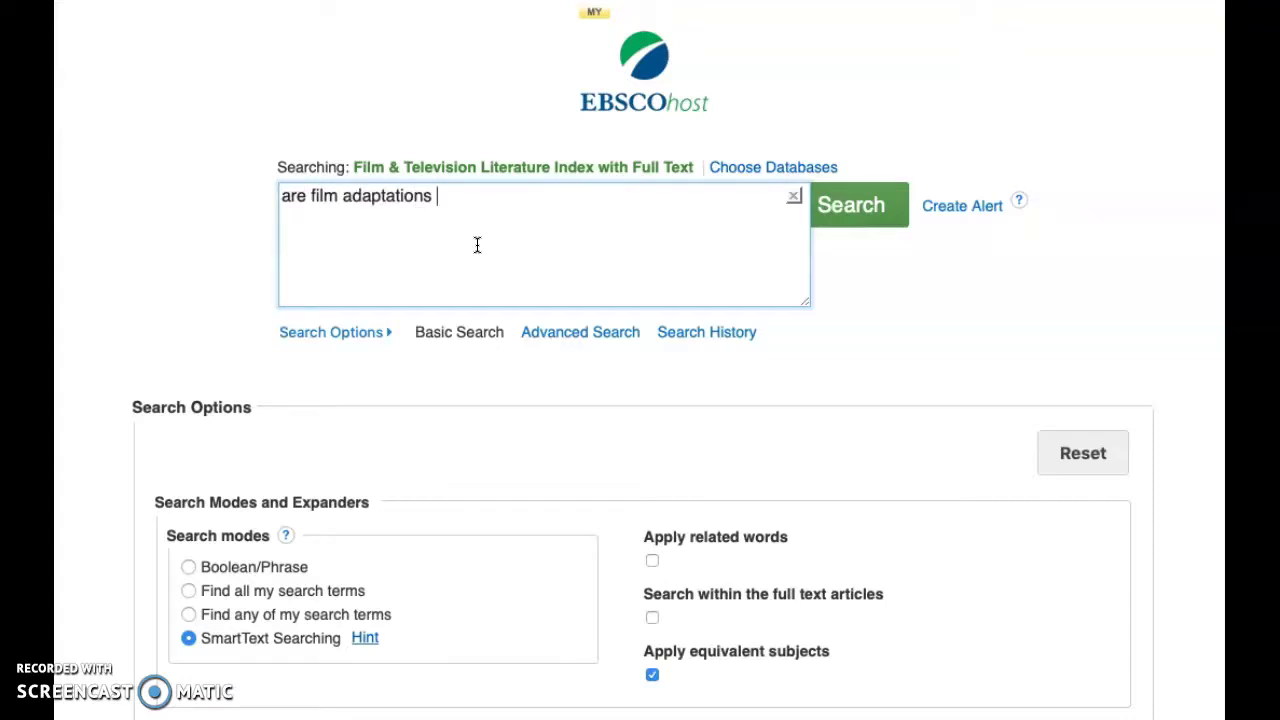
type("benifi")
key("BackSpace")
key("BackSpace")
type("ificial or harm")
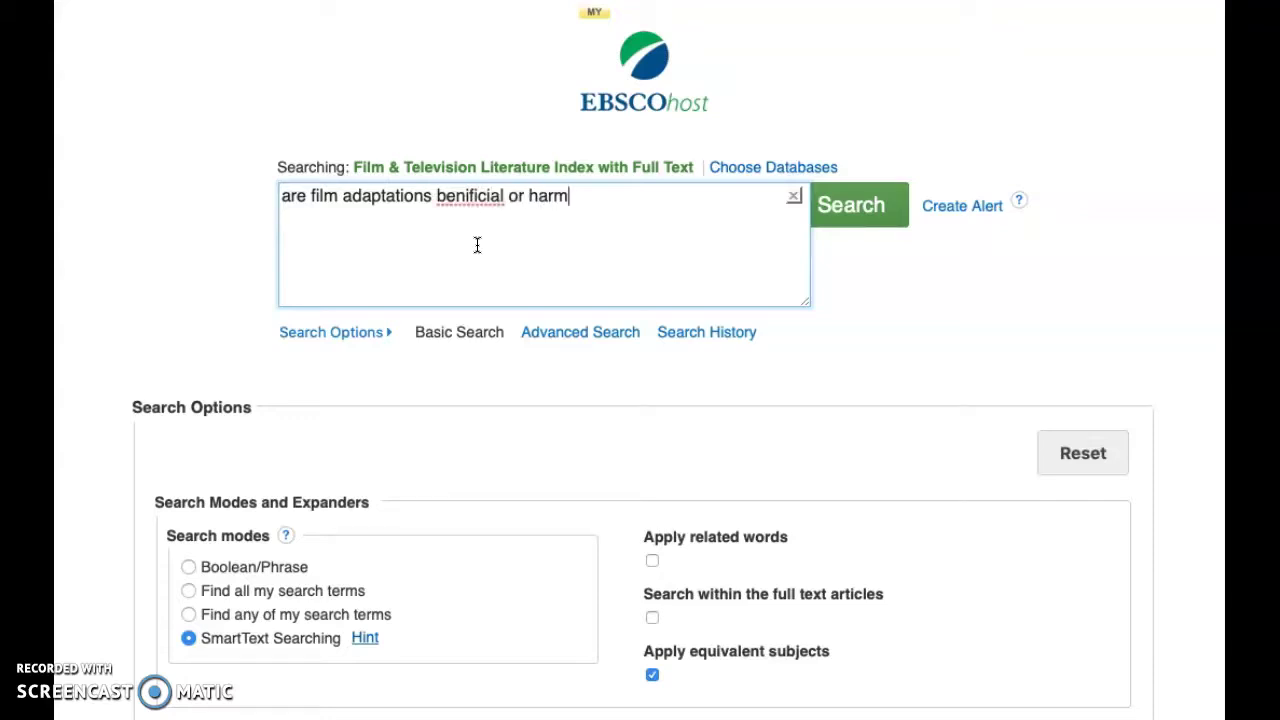
type("ful to the film")
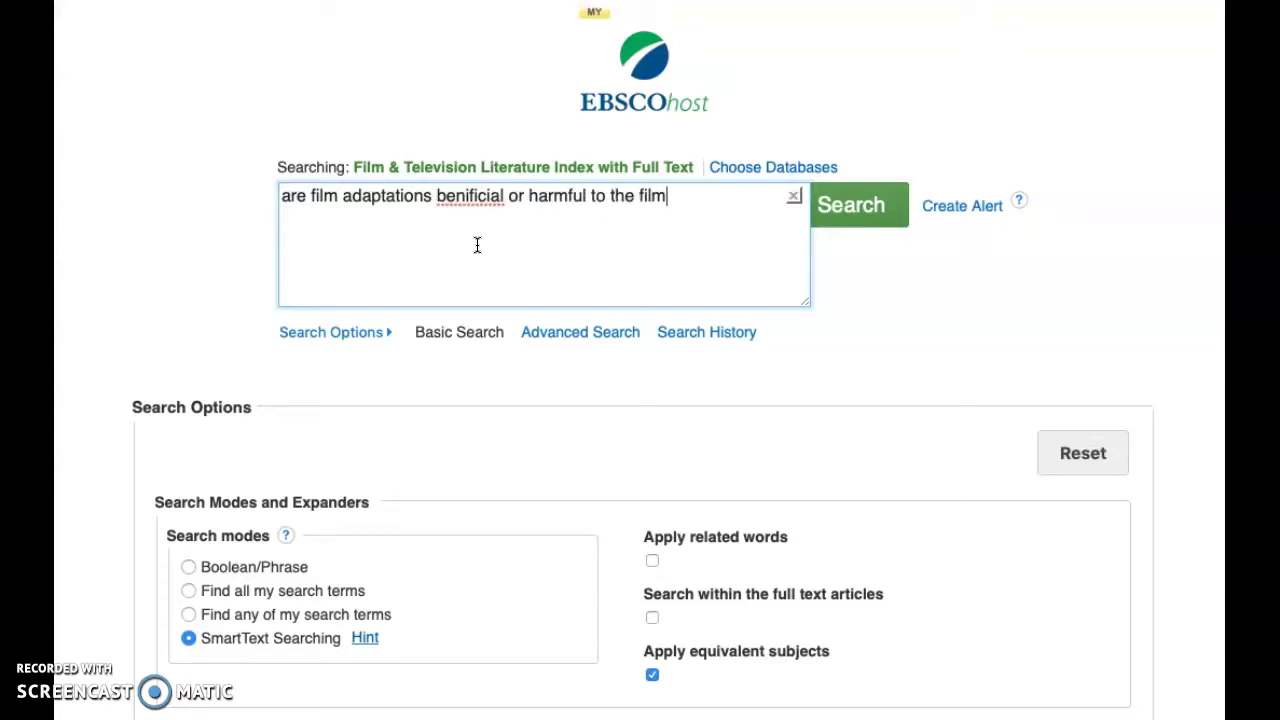
type(" industry")
Correct the misspelled word in the query to "beneficial" and run the search
double_click(459, 195)
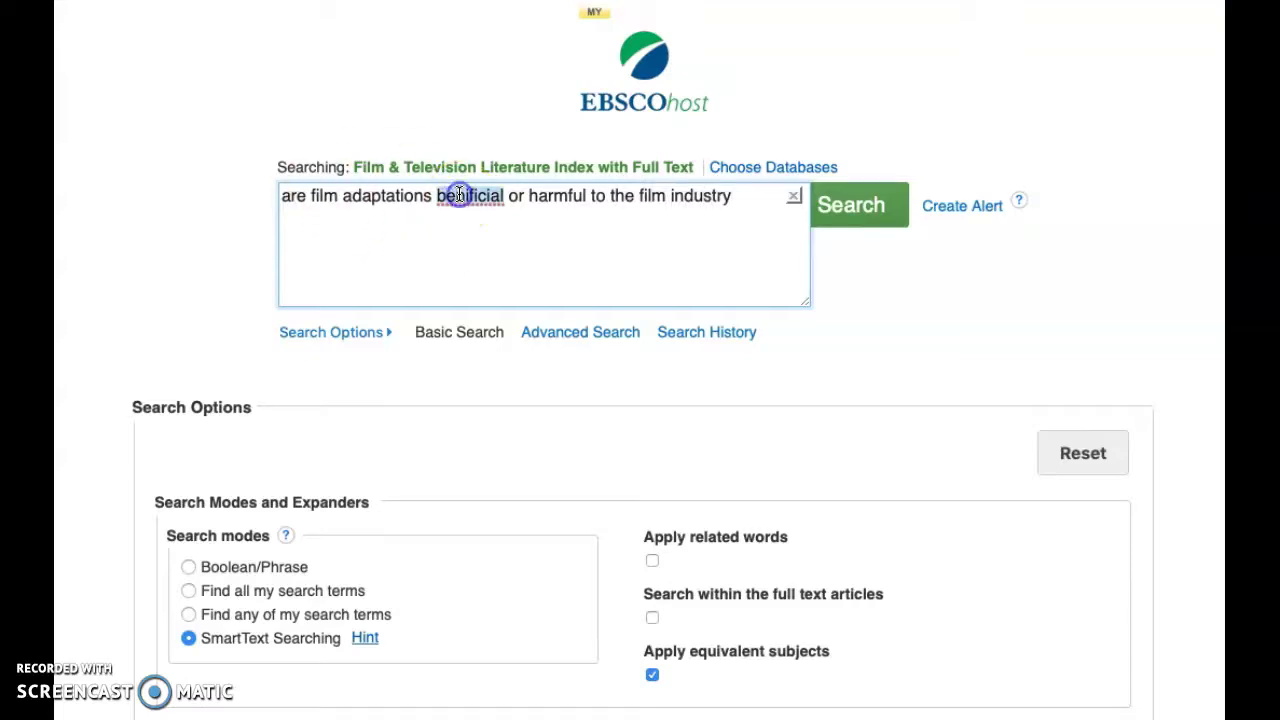
right_click(459, 195)
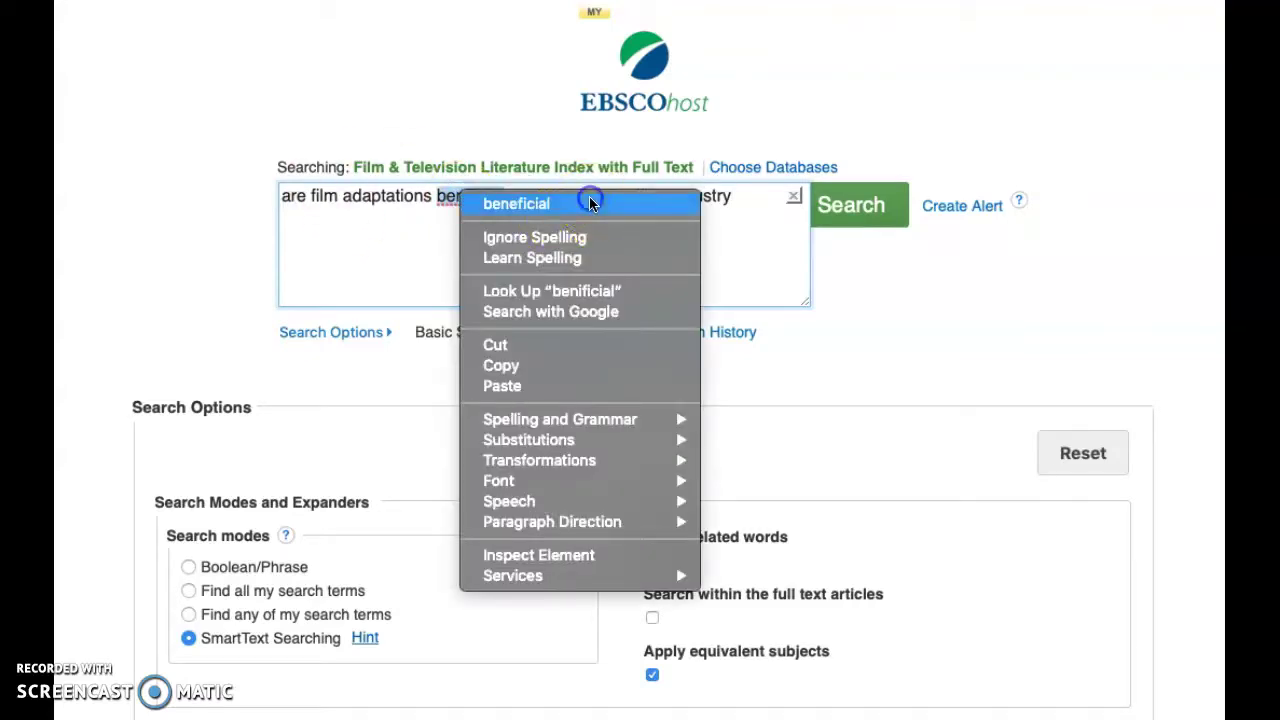
left_click(589, 198)
left_click(704, 232)
left_click(851, 216)
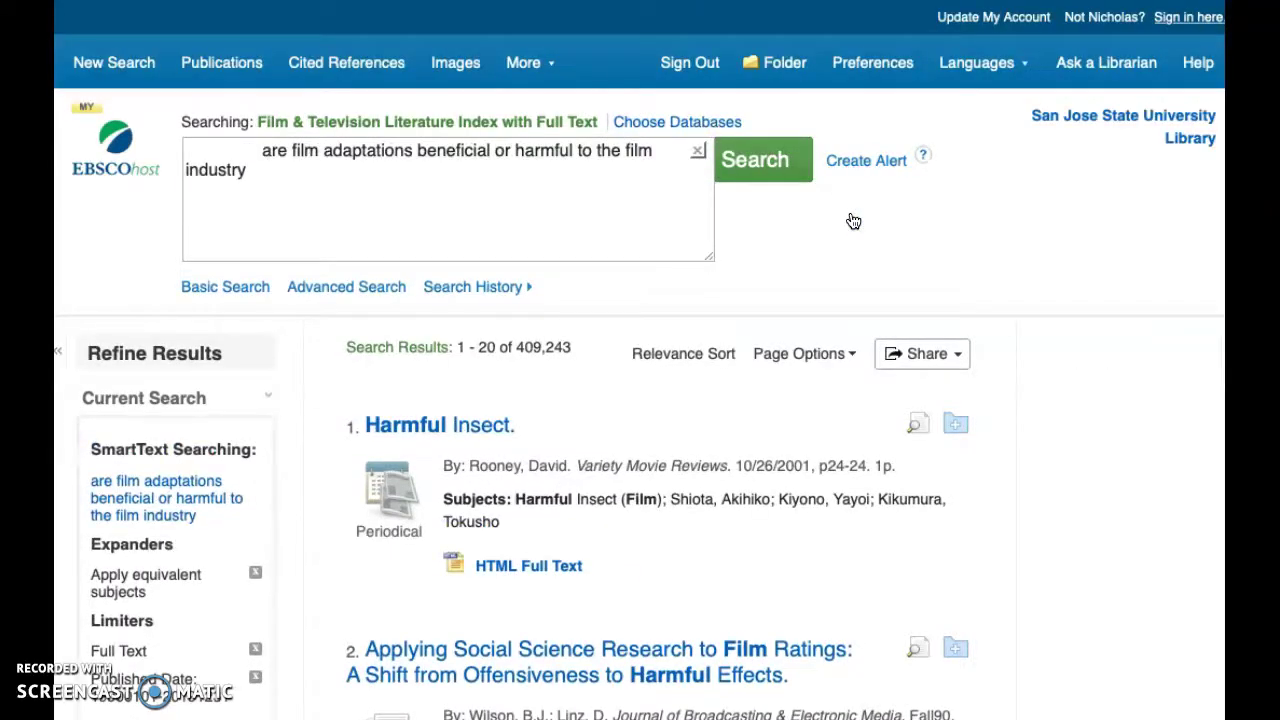
Examine the number of search results and the first articles in the list
scroll(615, 335, "down", 1)
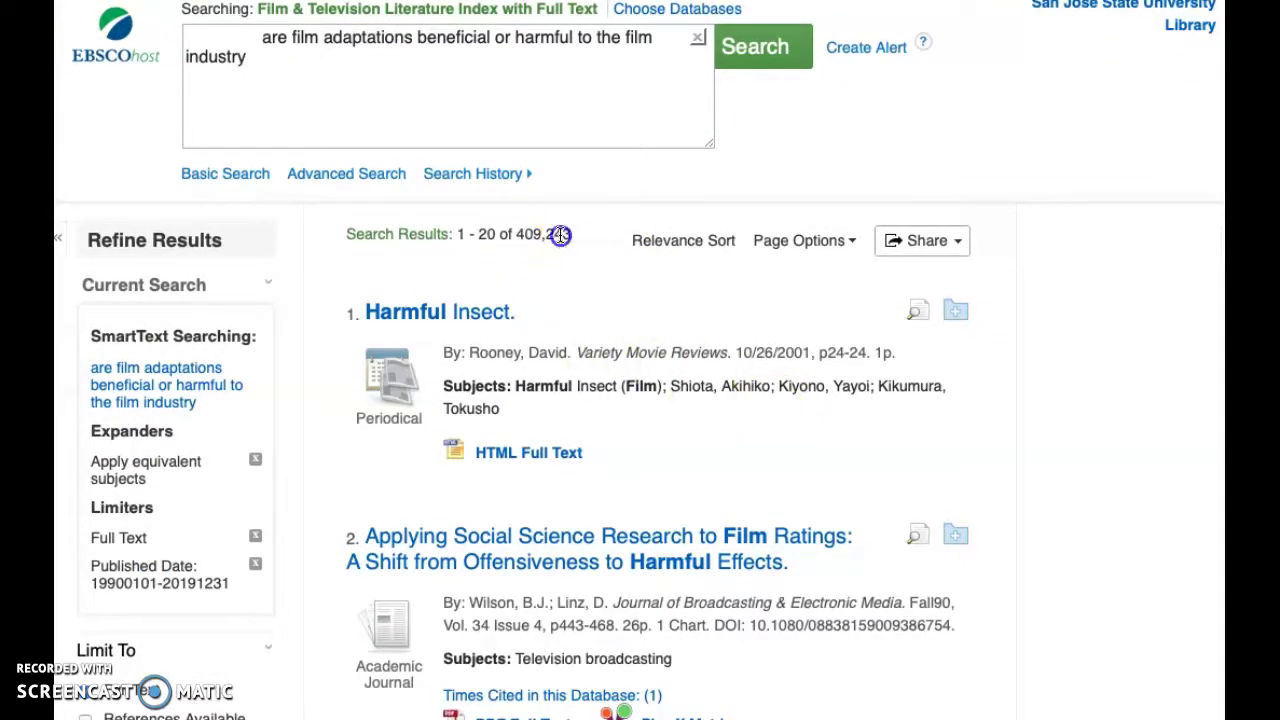
triple_click(343, 240)
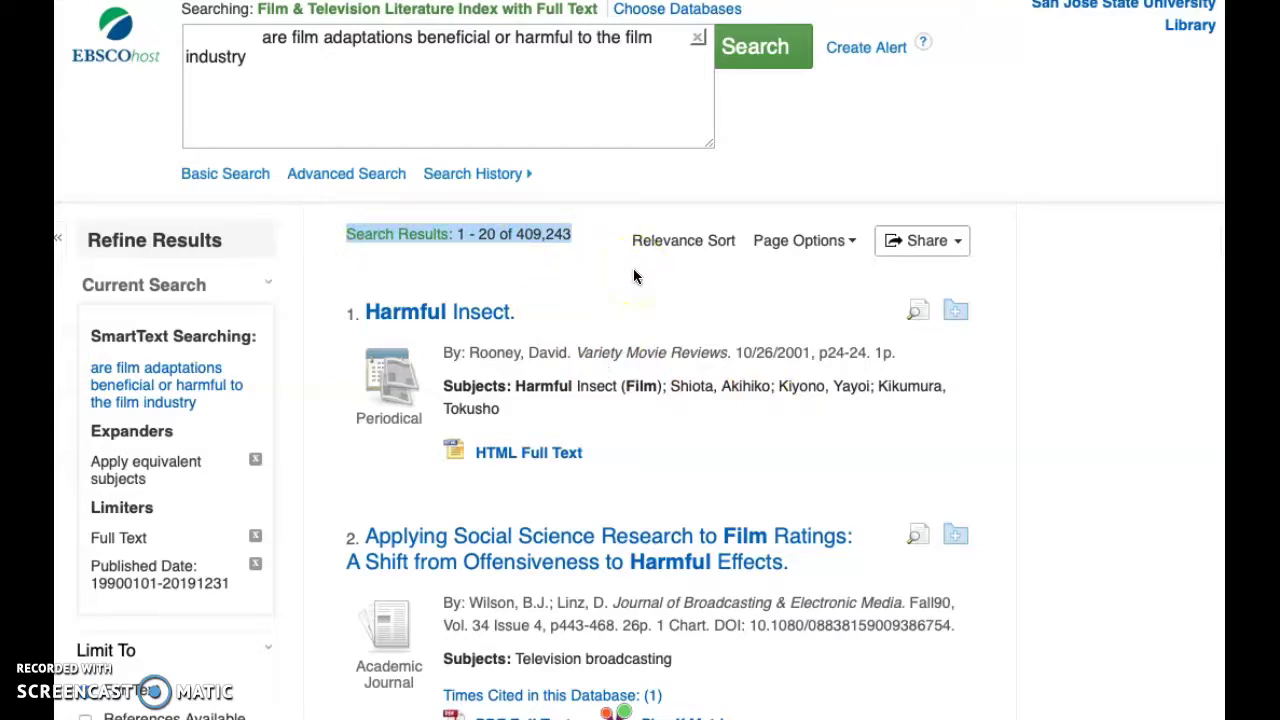
scroll(633, 268, "down", 3)
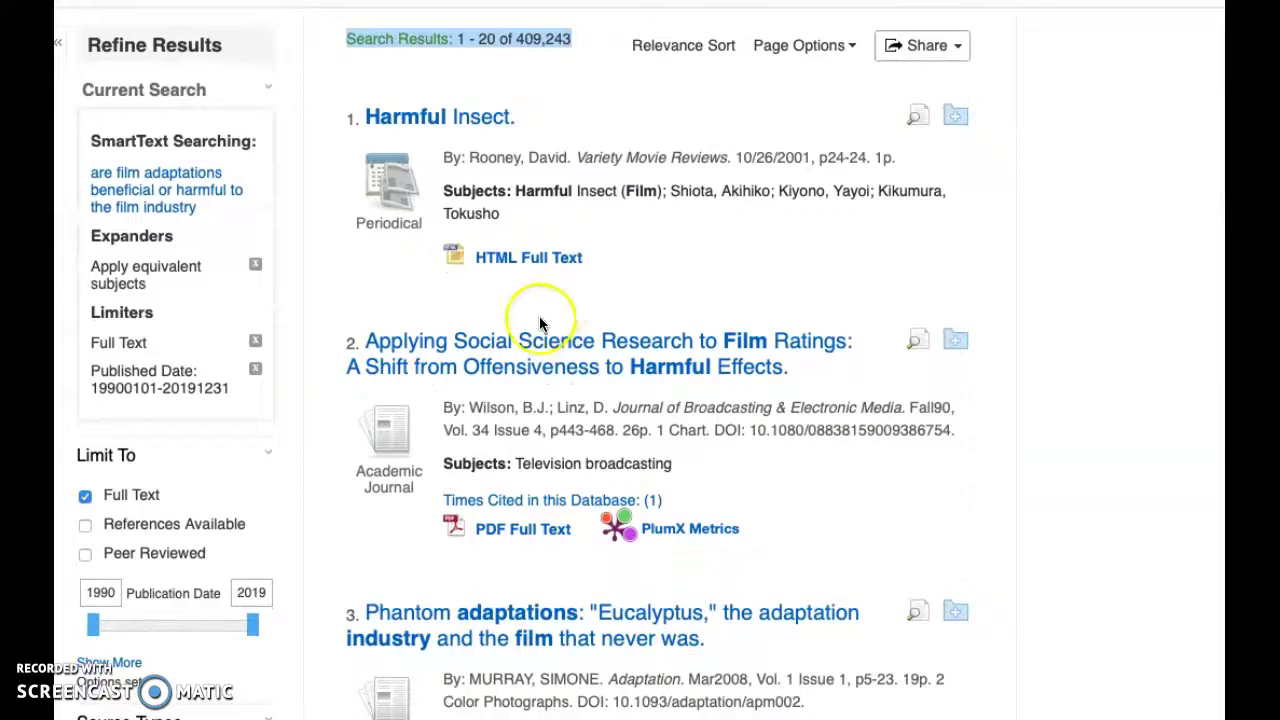
scroll(540, 310, "down", 1)
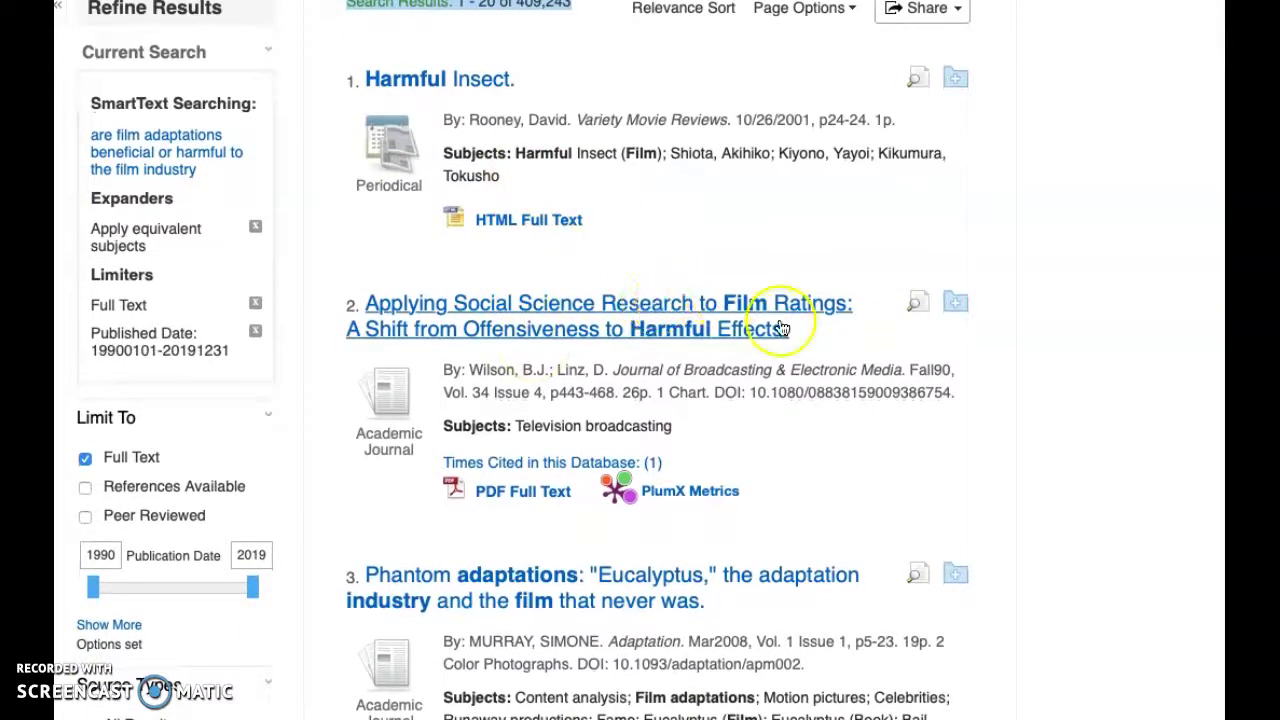
Examine the titles, subjects and full-text availability of the first eight articles in the SmartText result list
scroll(797, 404, "down", 5)
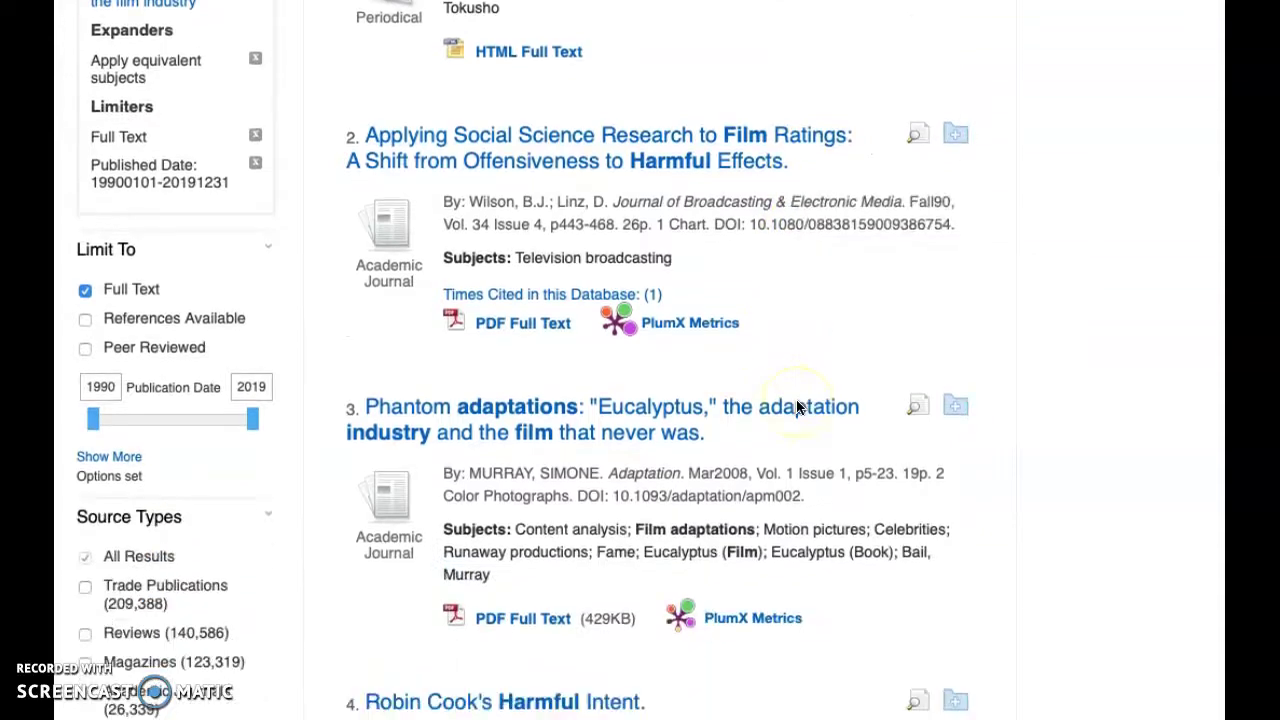
scroll(797, 406, "down", 5)
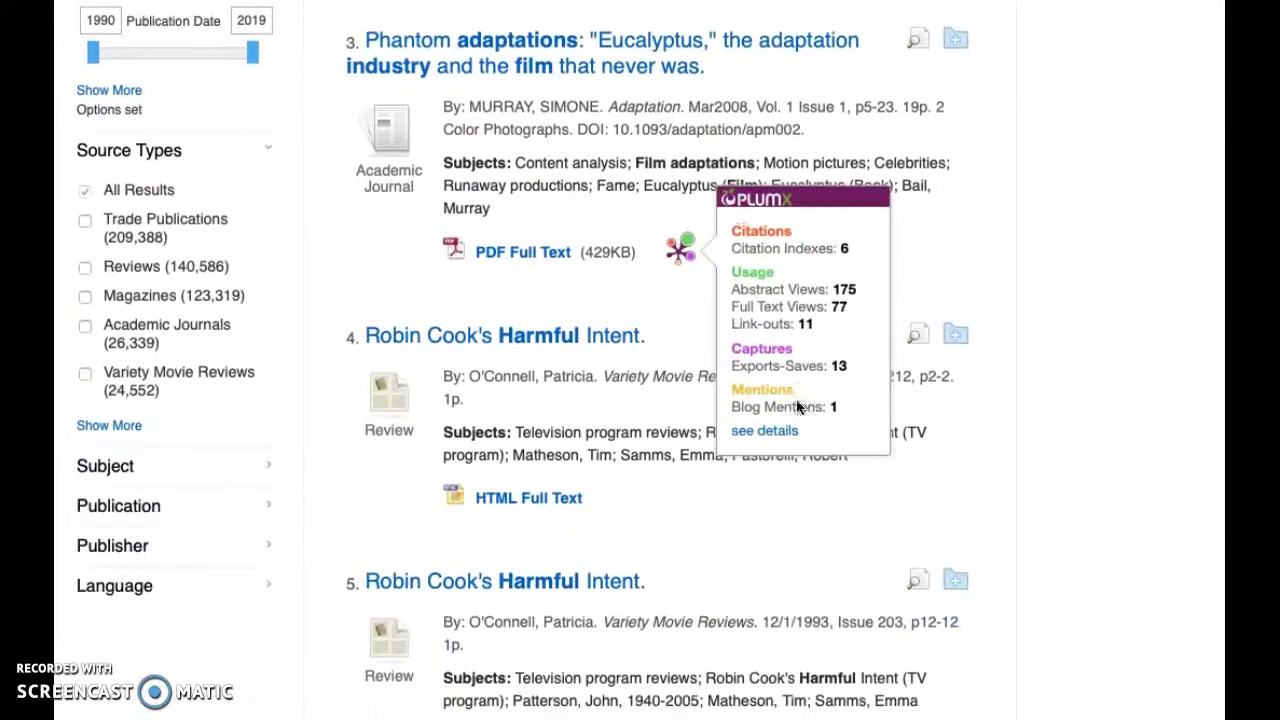
left_click(810, 448)
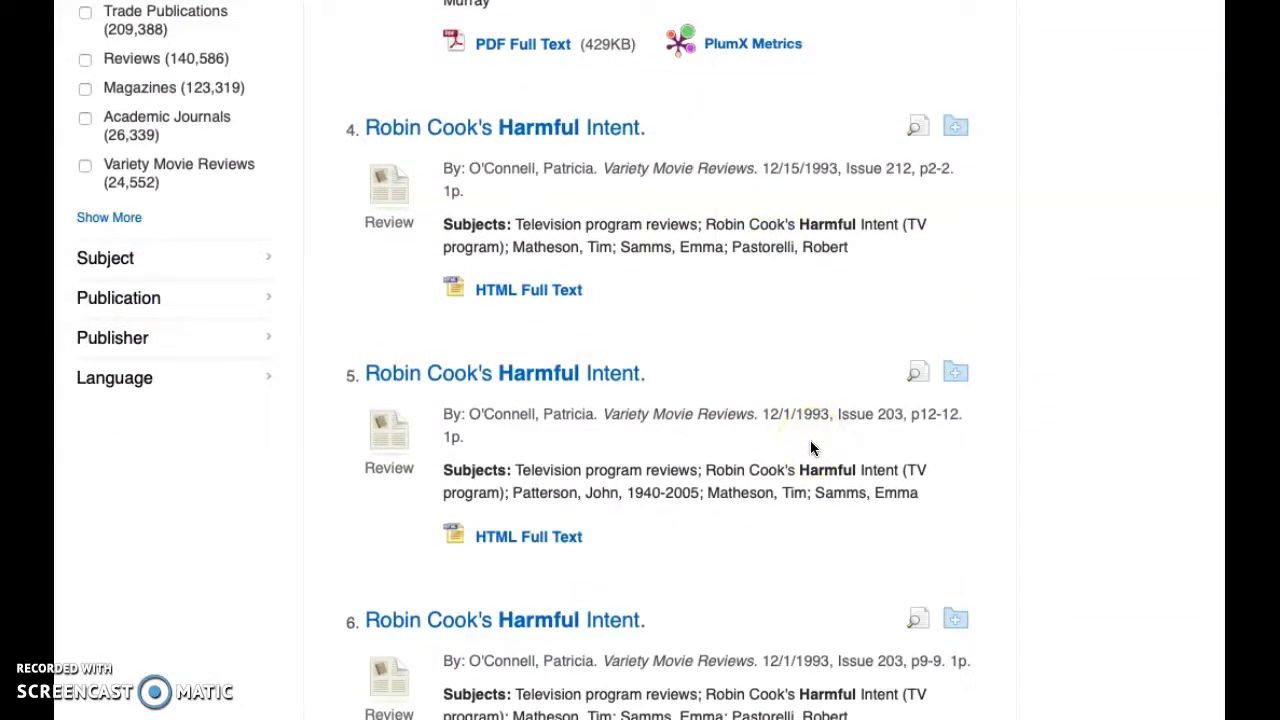
scroll(810, 448, "down", 8)
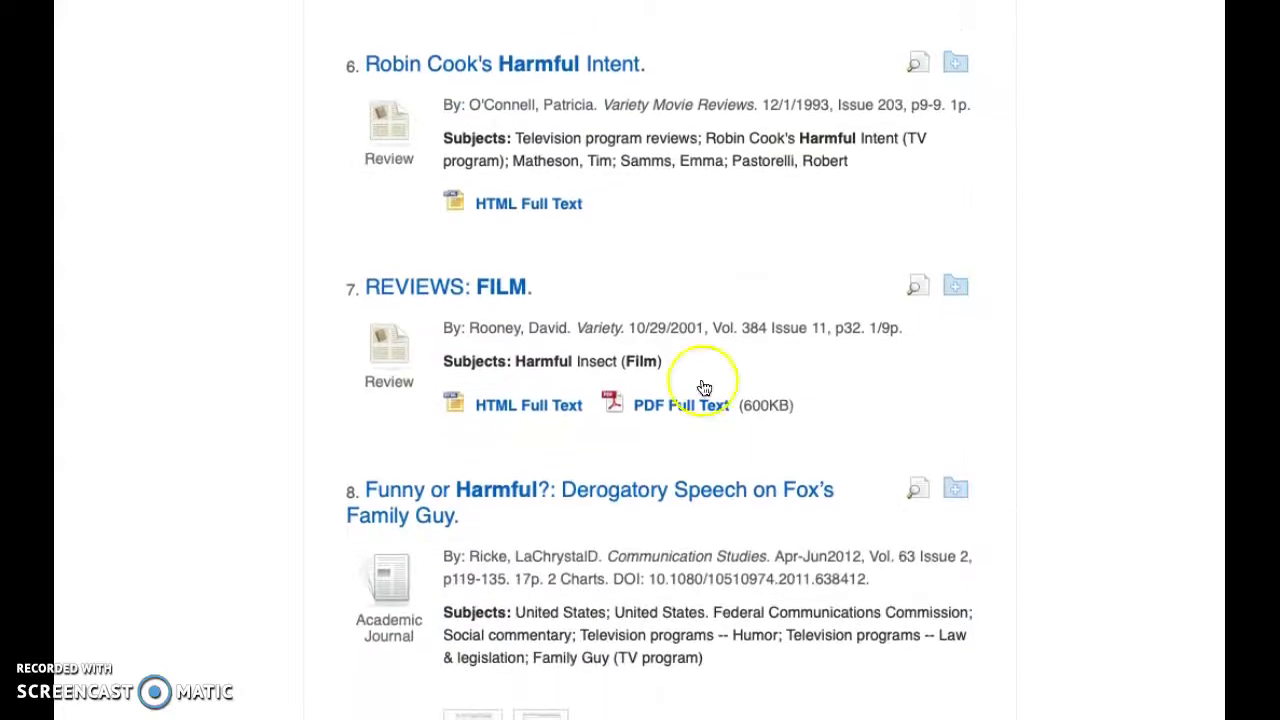
scroll(619, 318, "up", 13)
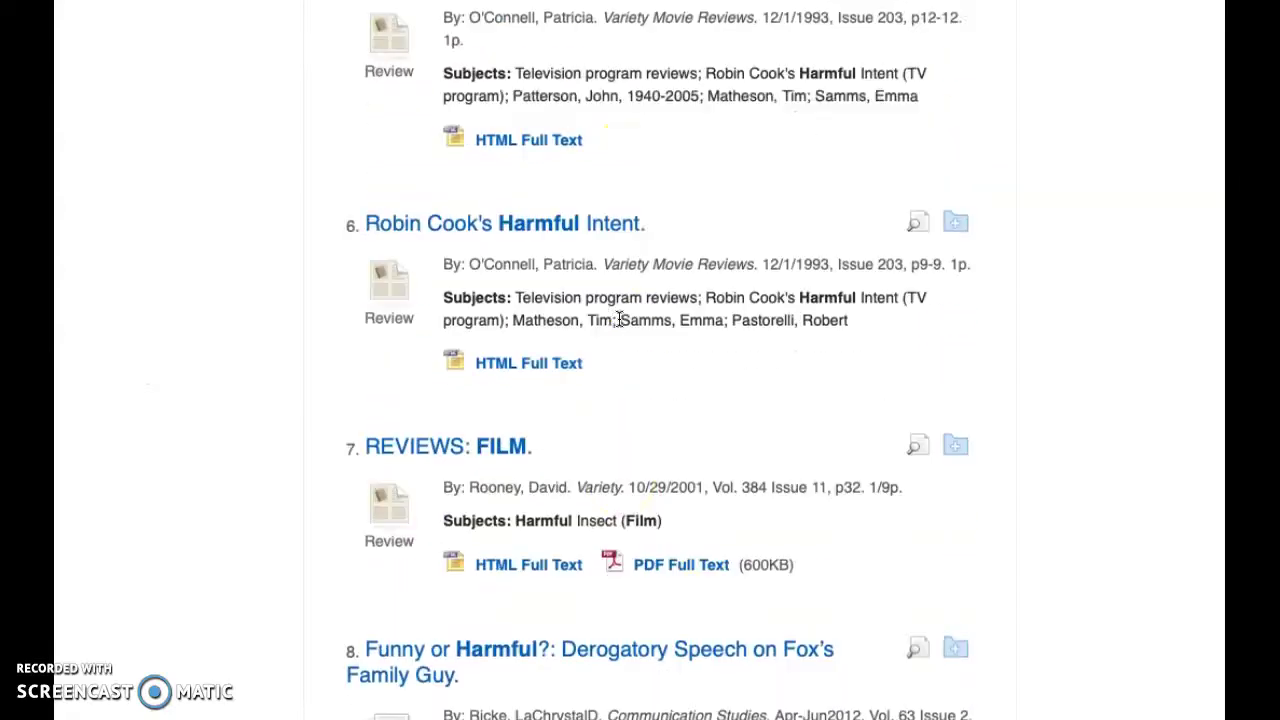
scroll(619, 318, "up", 7)
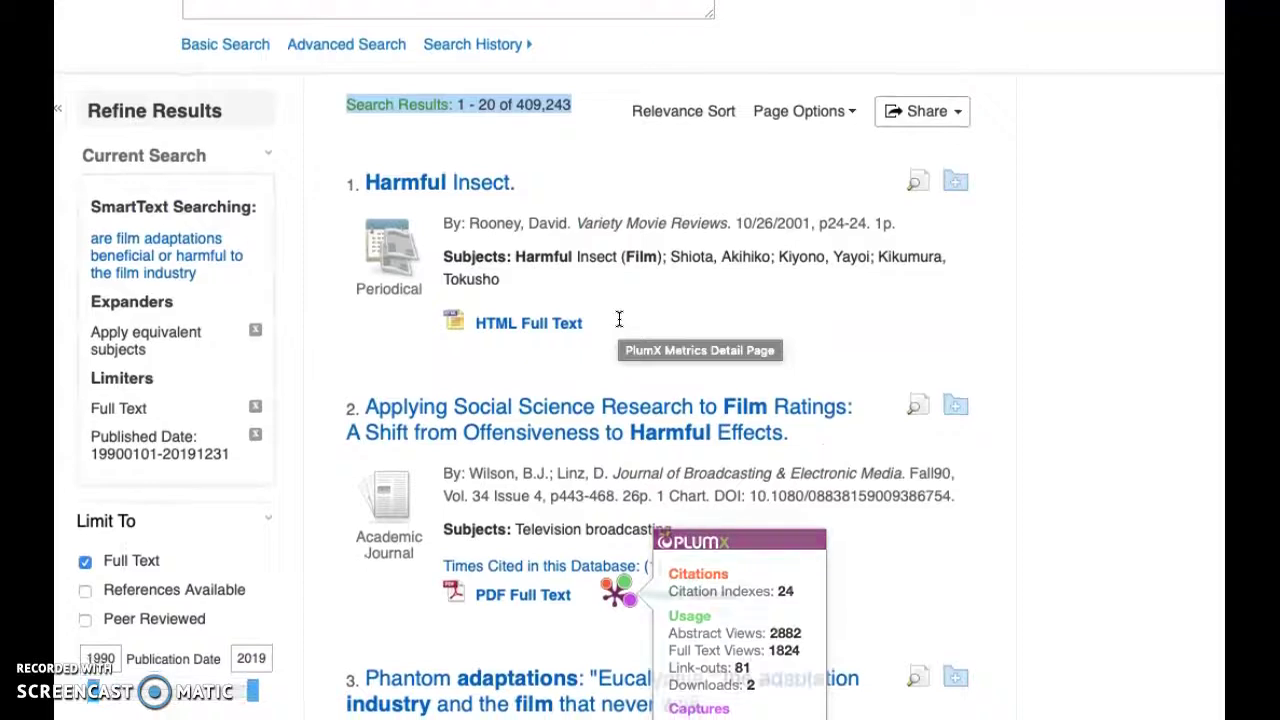
scroll(619, 318, "down", 3)
scroll(619, 318, "up", 3)
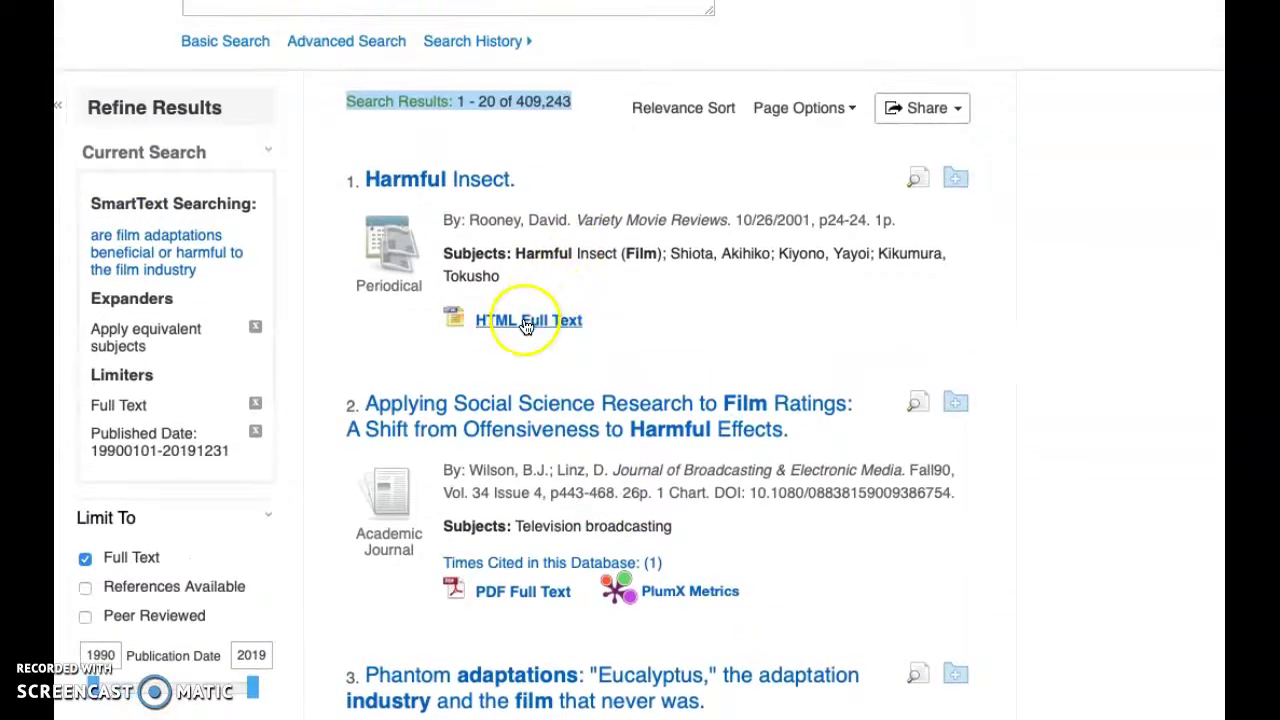
Read the HTML full text of the first result, "Harmful Insect", and return to the result list
left_click(527, 324)
scroll(662, 490, "down", 10)
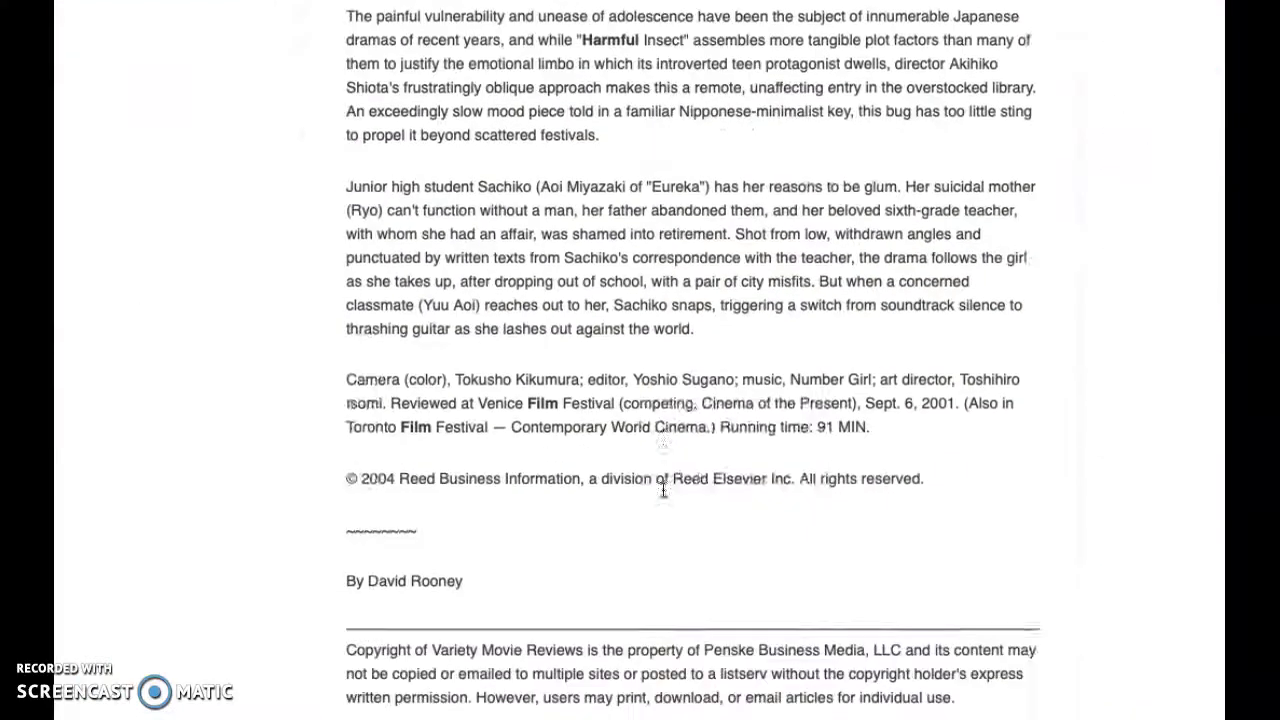
scroll(662, 490, "up", 4)
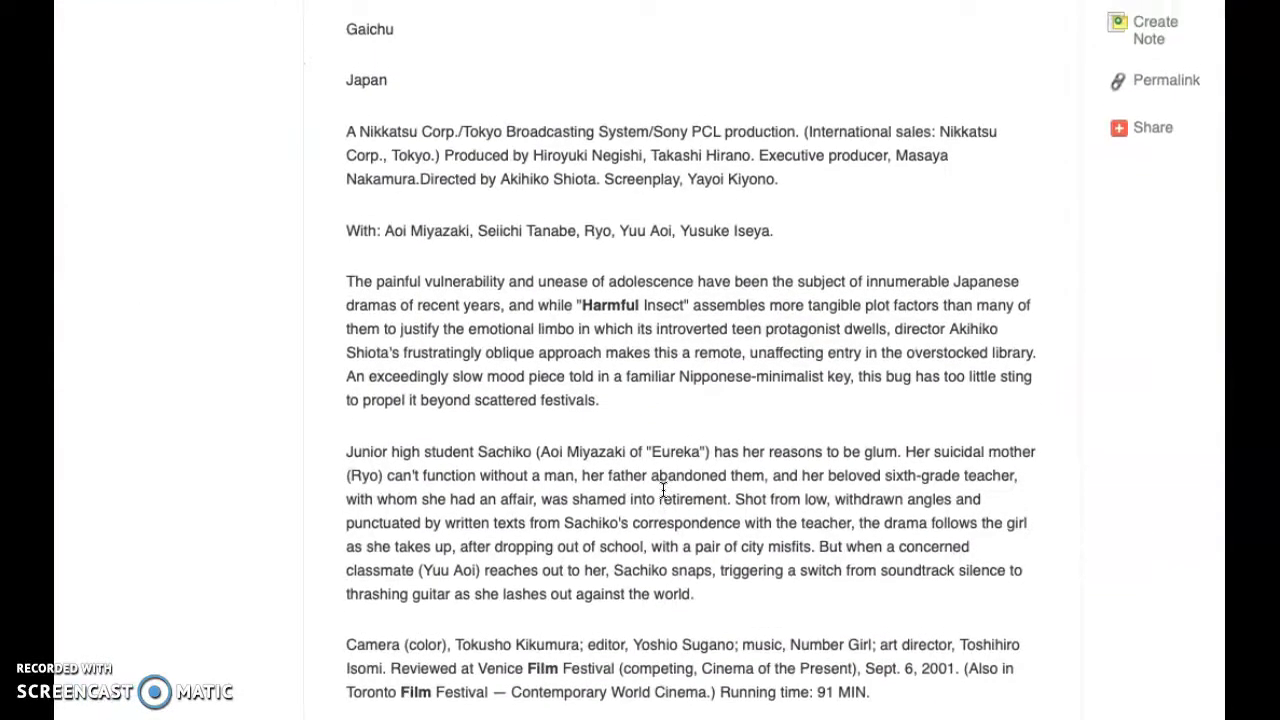
scroll(662, 490, "up", 8)
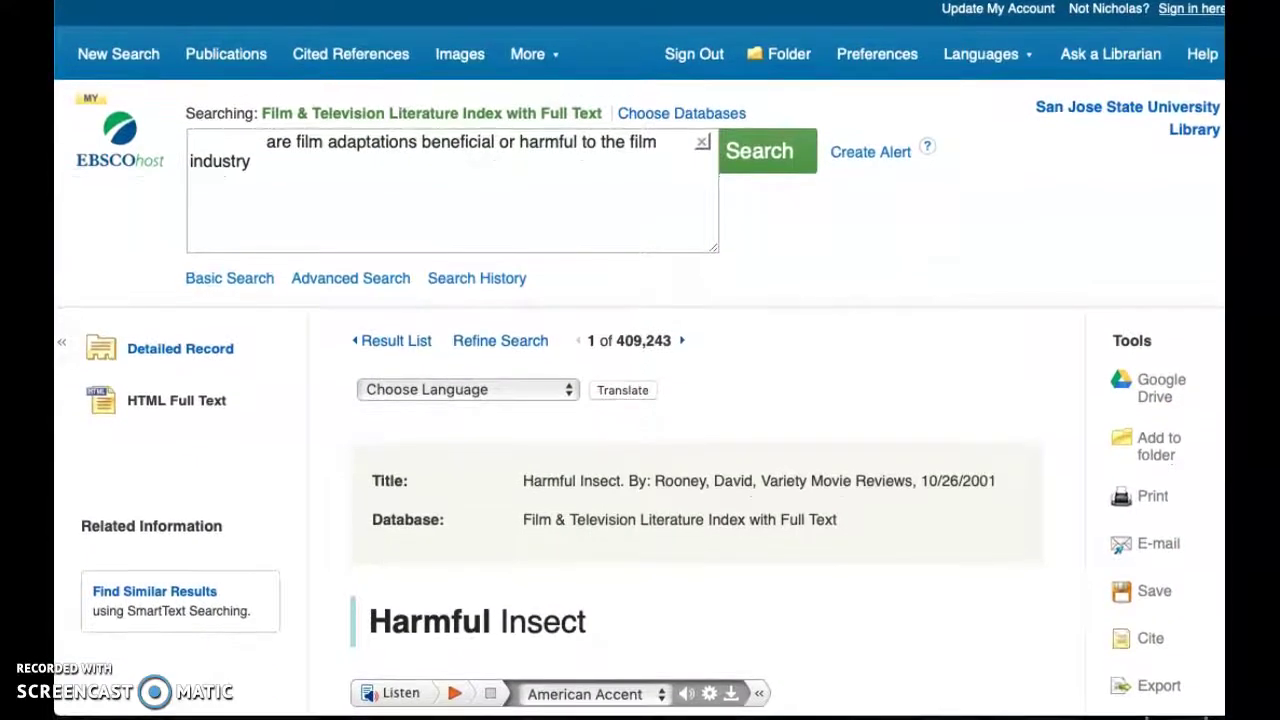
left_click(396, 340)
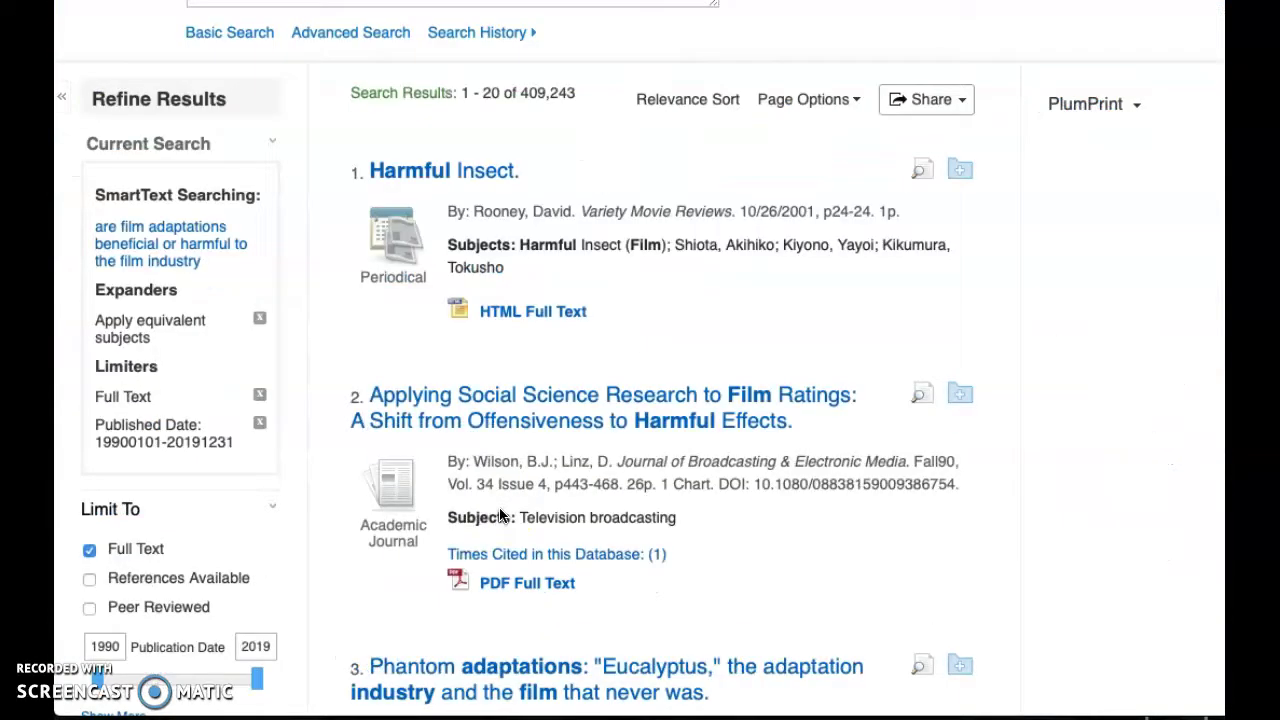
Limit the SmartText search results to peer-reviewed articles
scroll(502, 515, "down", 3)
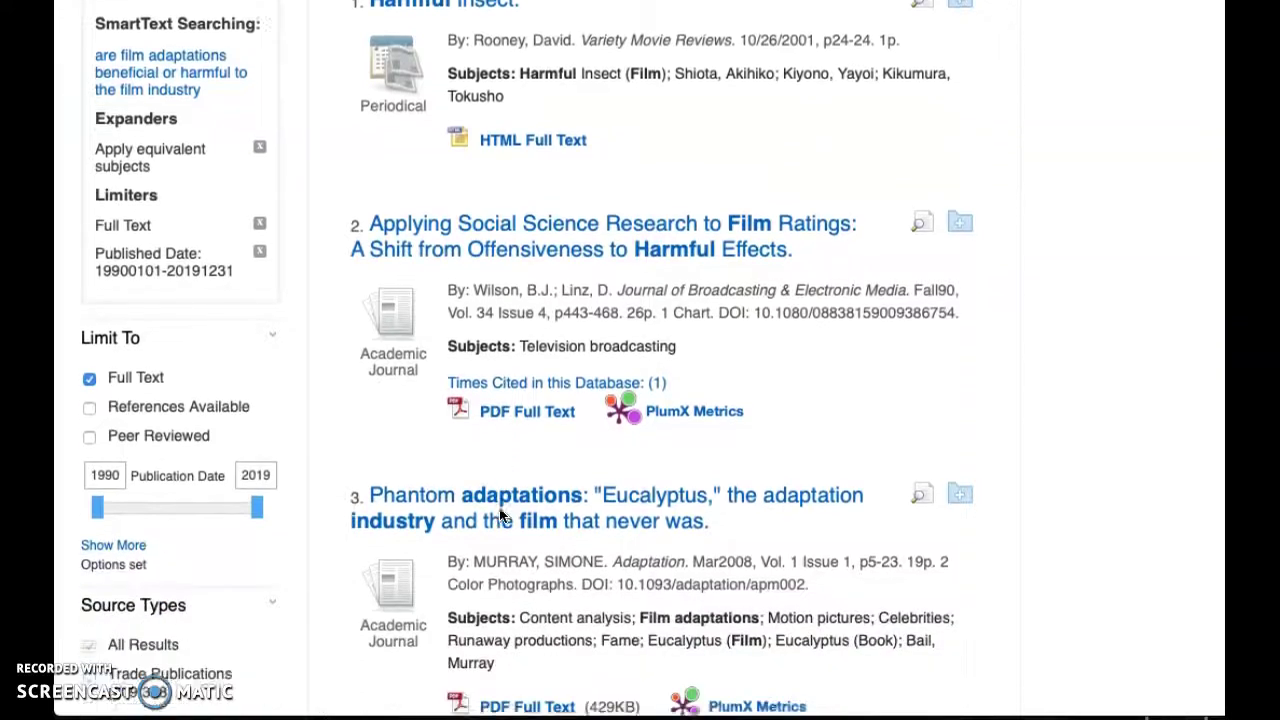
scroll(500, 515, "down", 5)
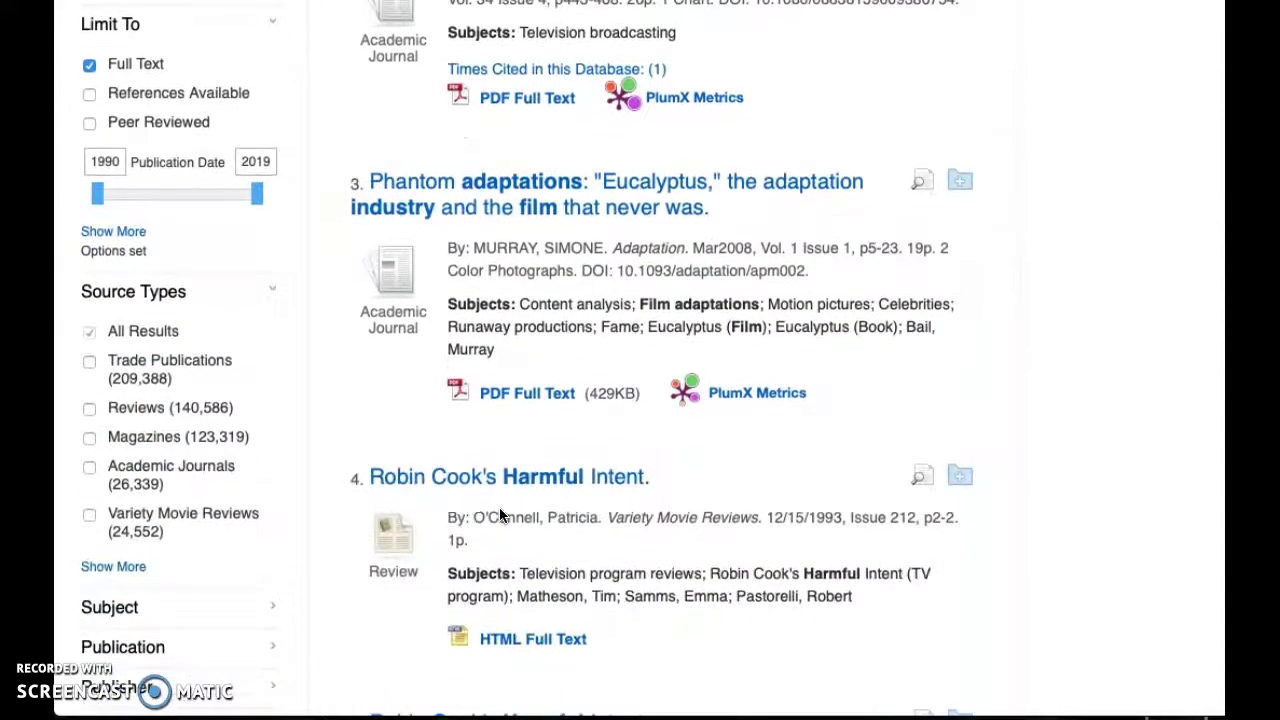
scroll(500, 515, "down", 1)
scroll(502, 515, "up", 10)
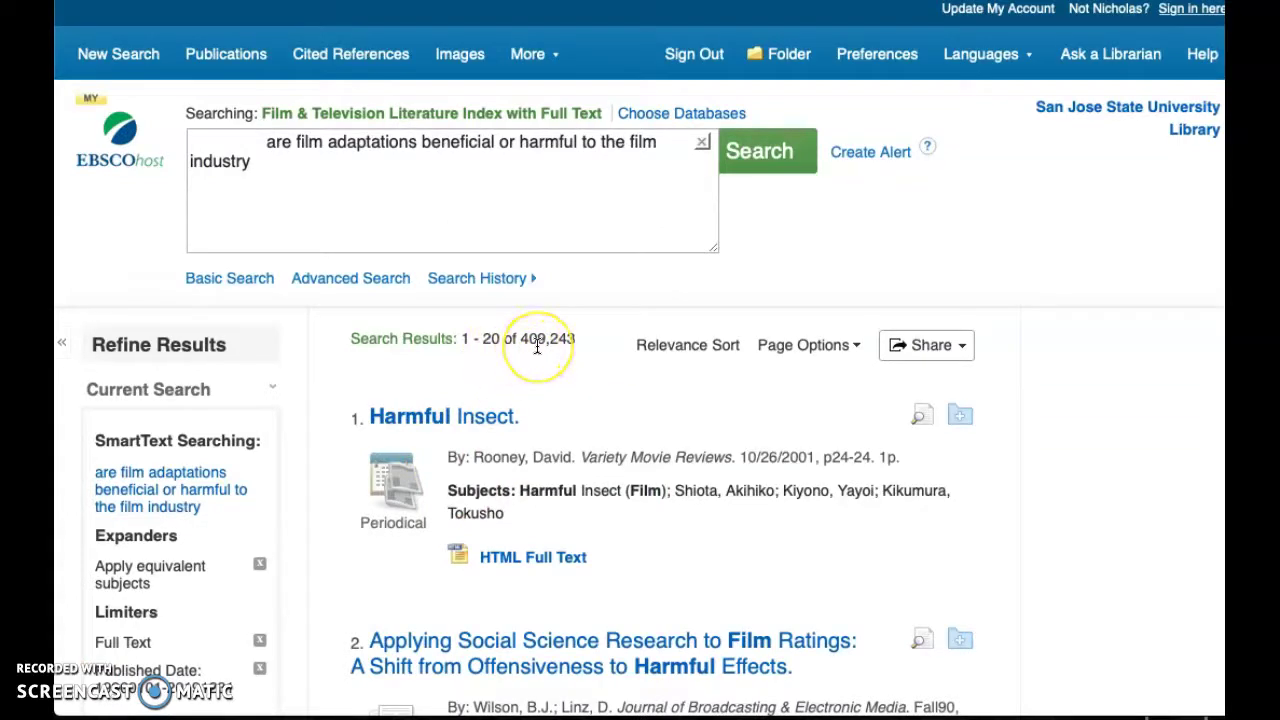
scroll(537, 345, "down", 5)
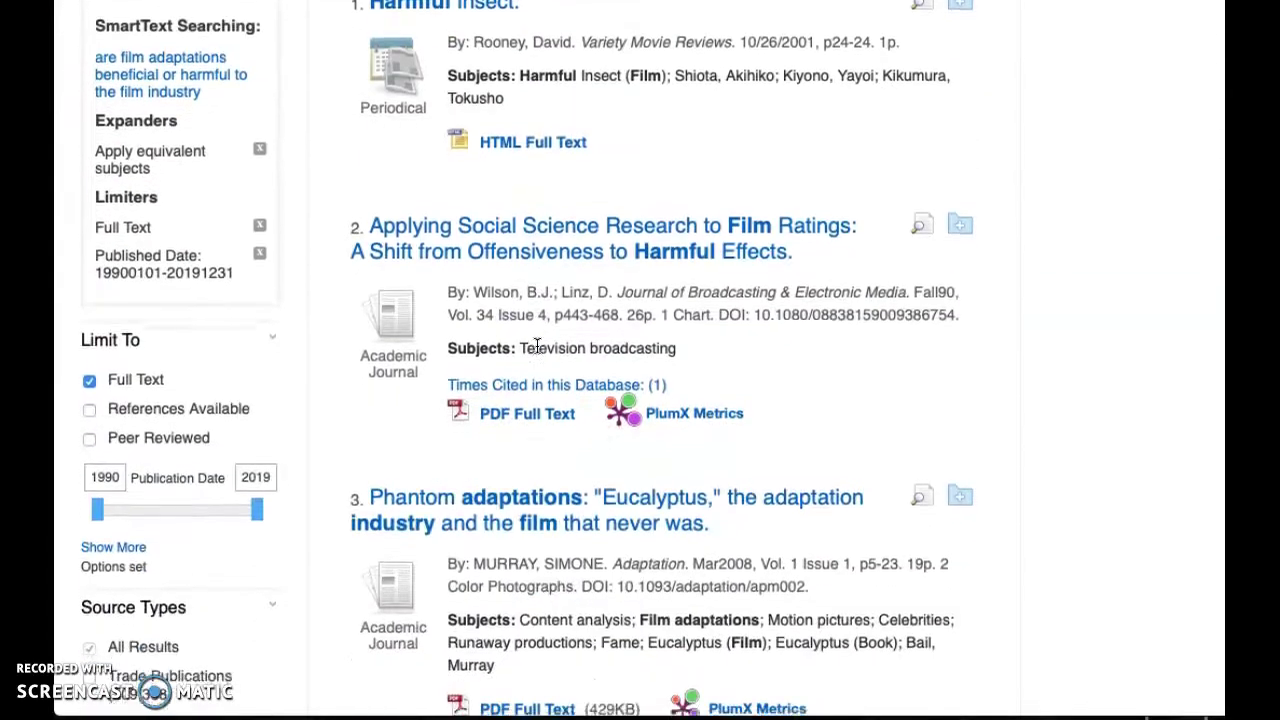
scroll(537, 345, "down", 4)
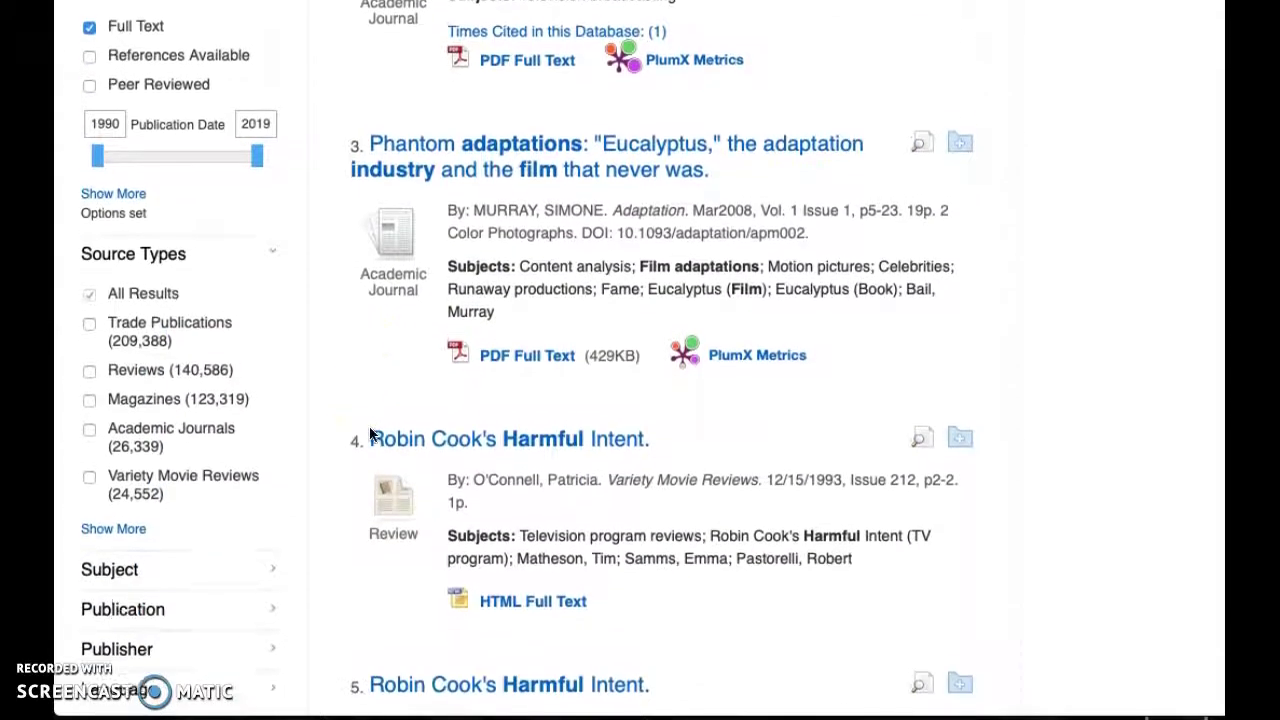
scroll(370, 433, "down", 1)
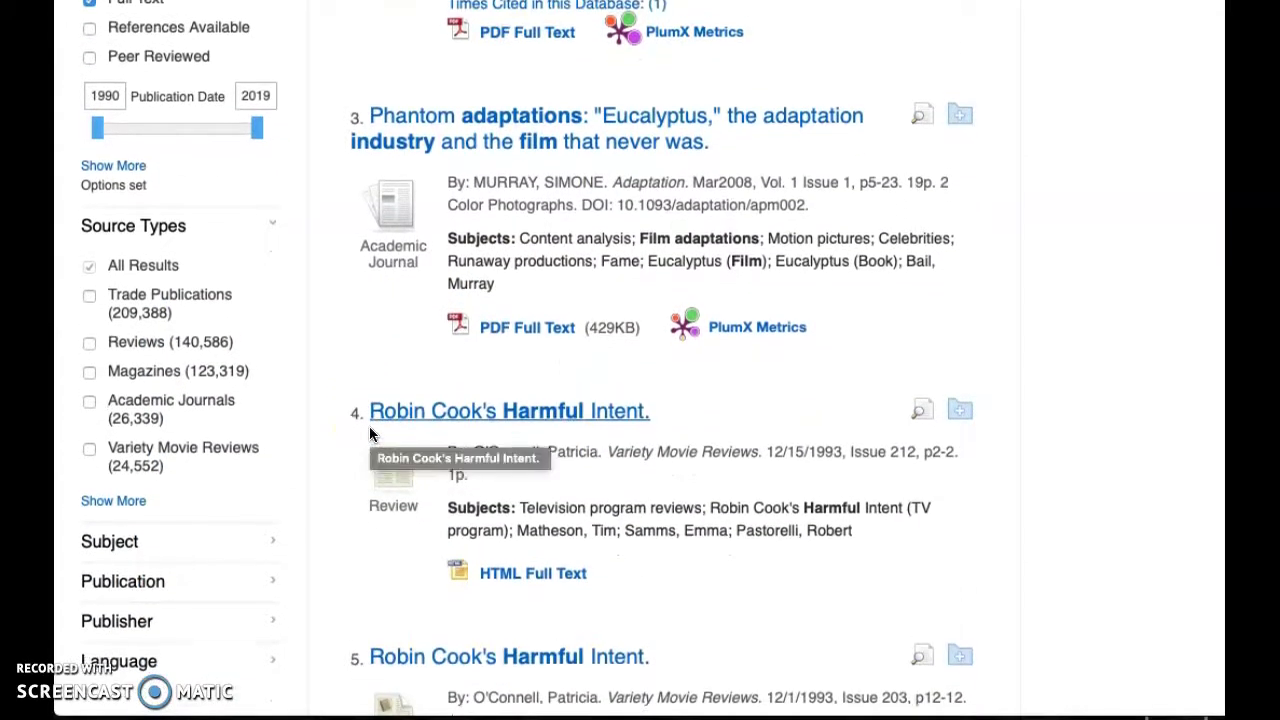
scroll(369, 430, "up", 3)
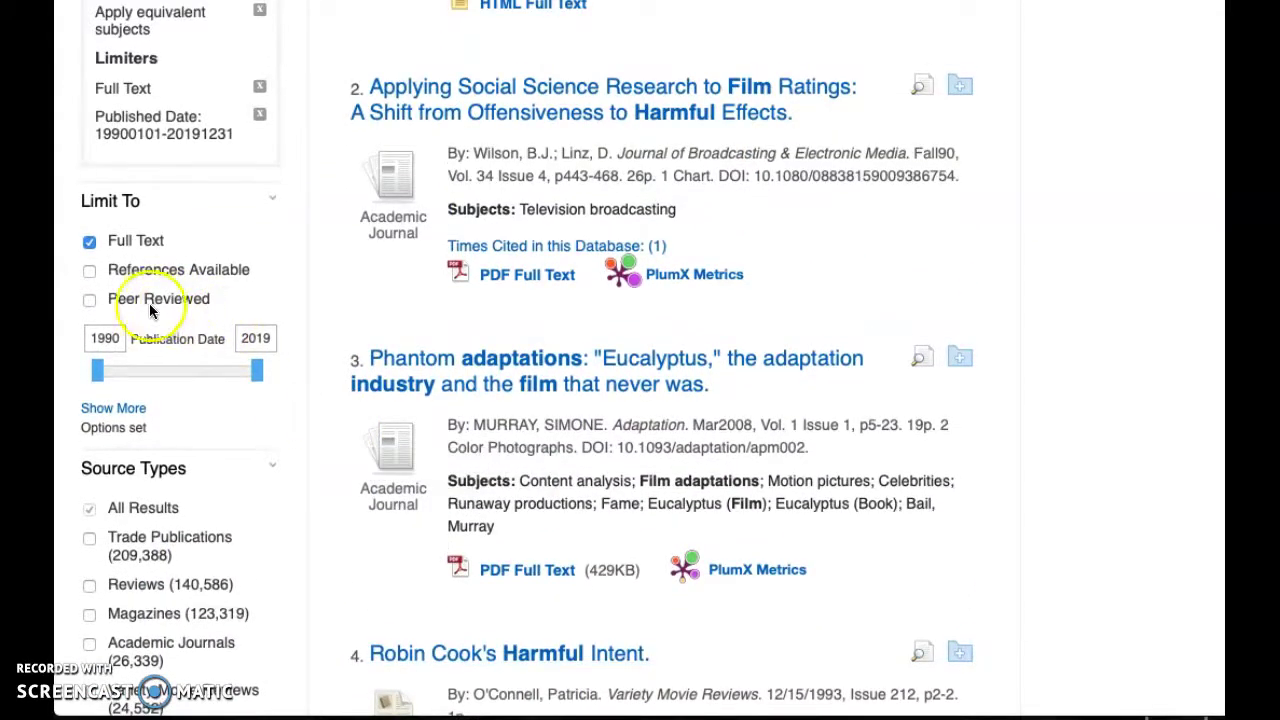
left_click(90, 302)
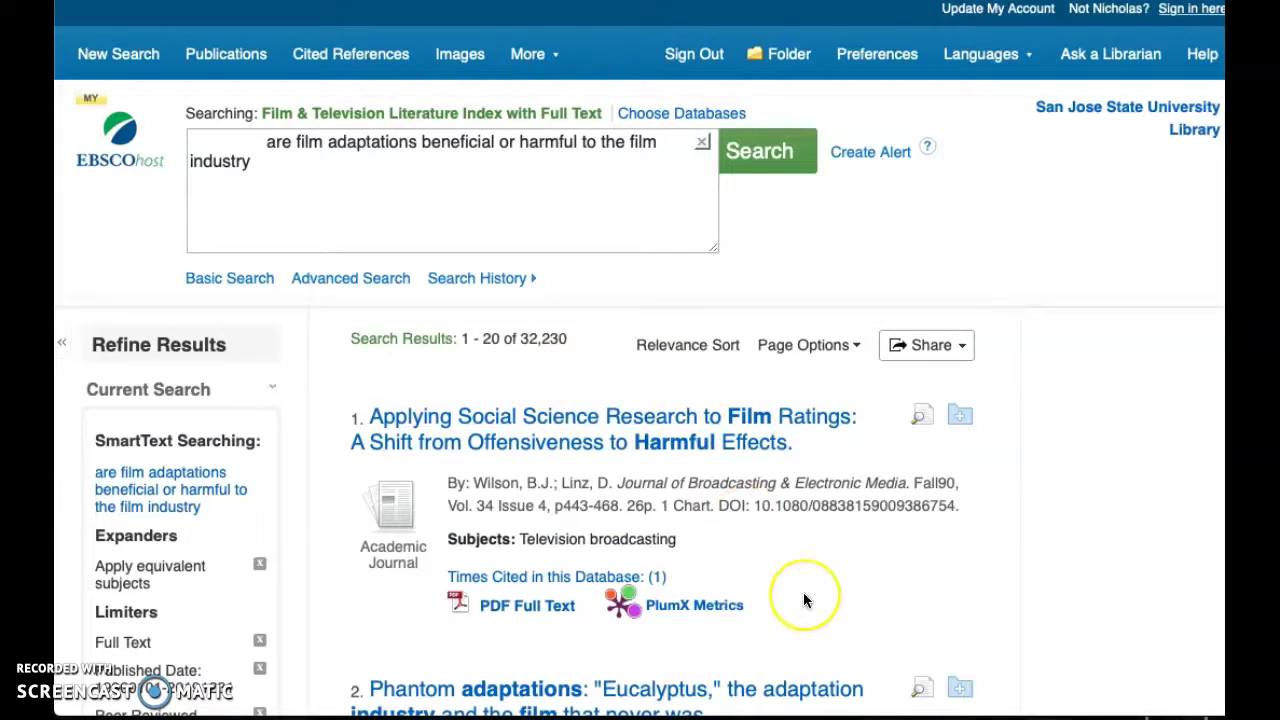
Examine the result count and the first articles in the peer-reviewed result list
scroll(803, 600, "down", 1)
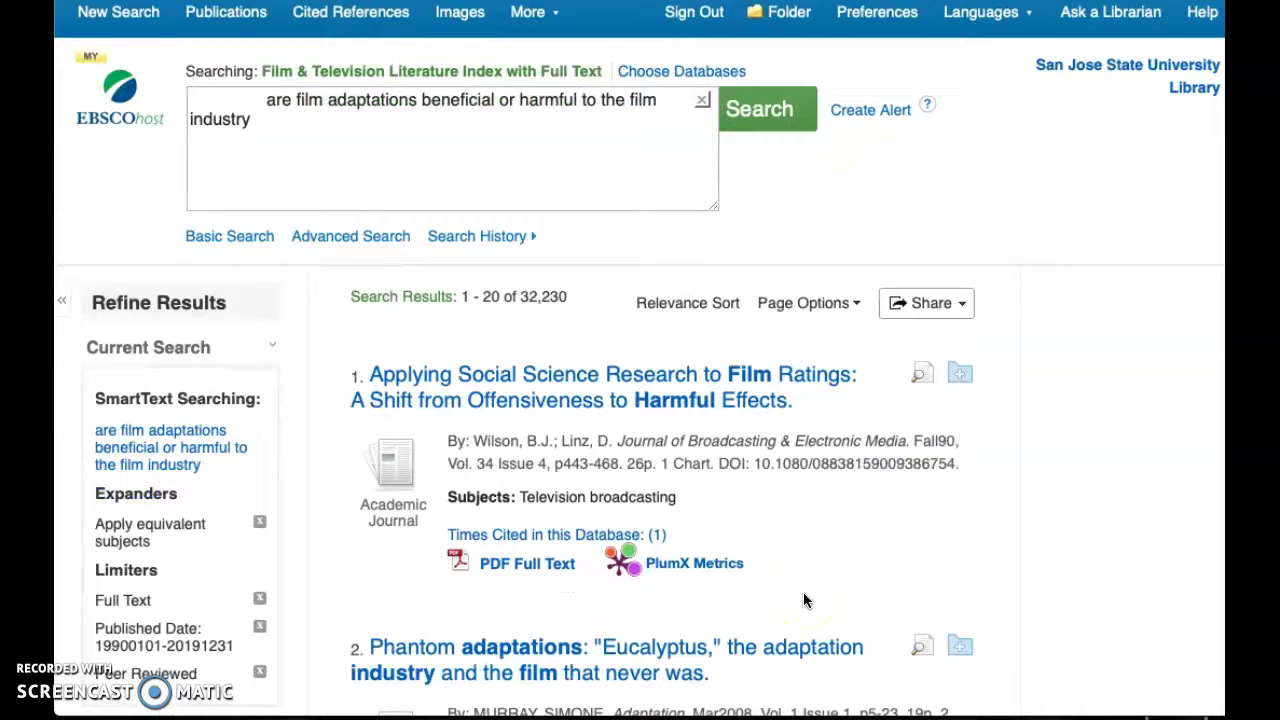
scroll(803, 600, "up", 1)
scroll(803, 600, "down", 5)
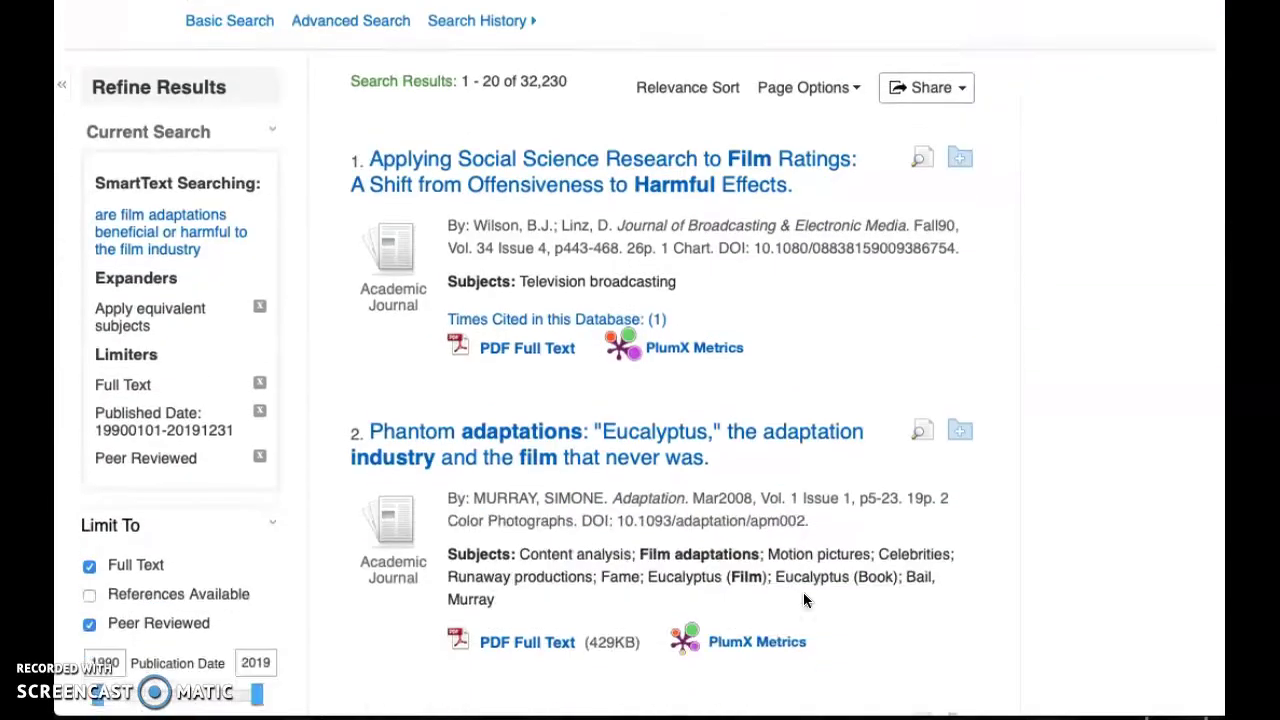
scroll(594, 163, "up", 4)
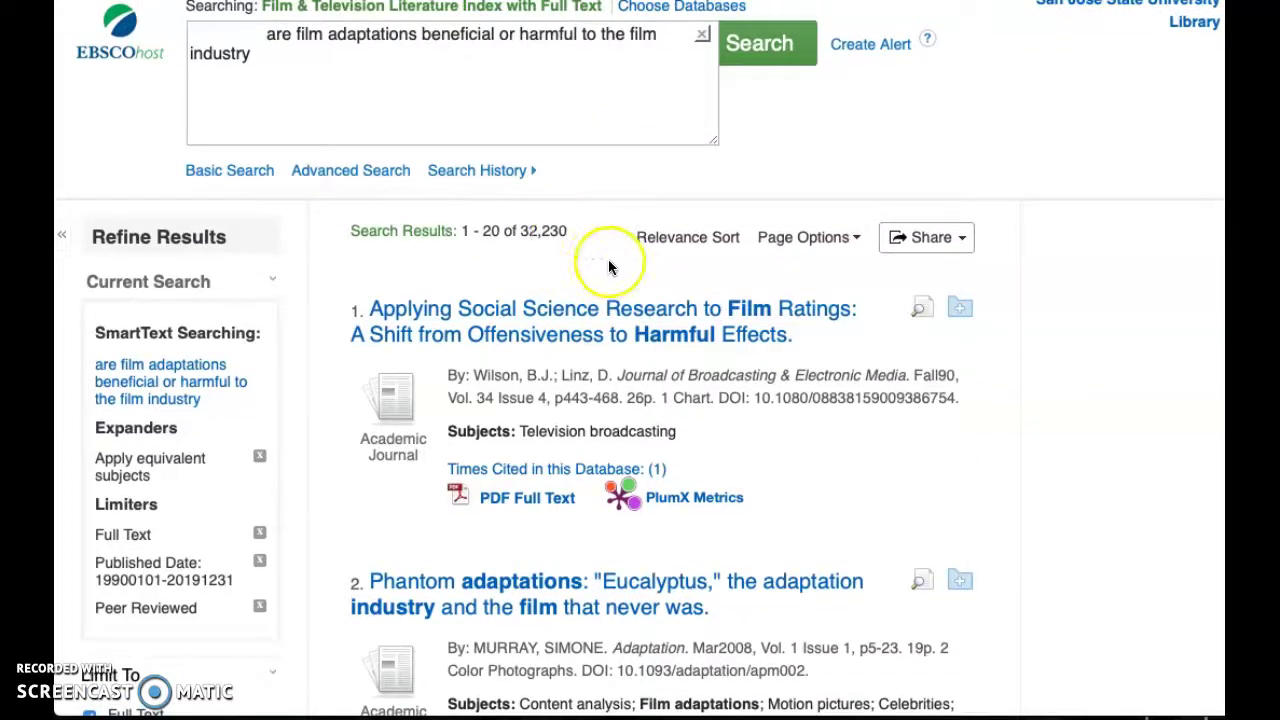
scroll(608, 267, "down", 2)
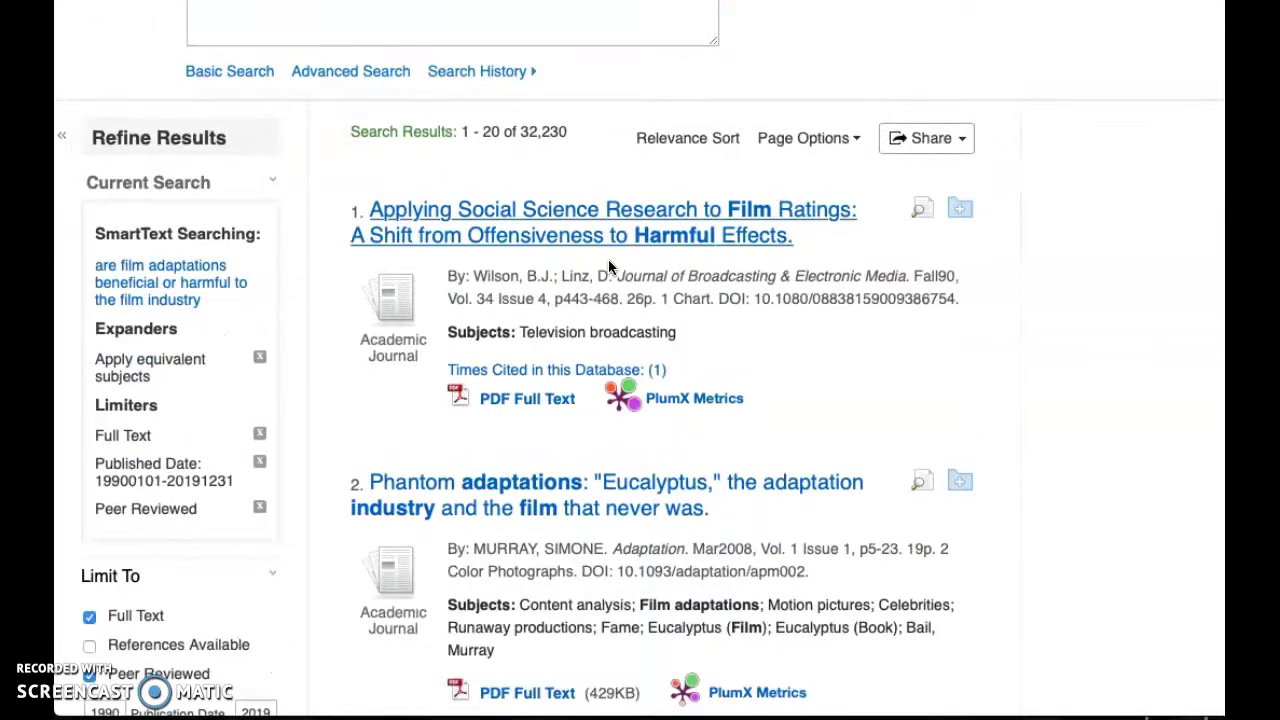
scroll(608, 267, "down", 3)
scroll(609, 264, "down", 5)
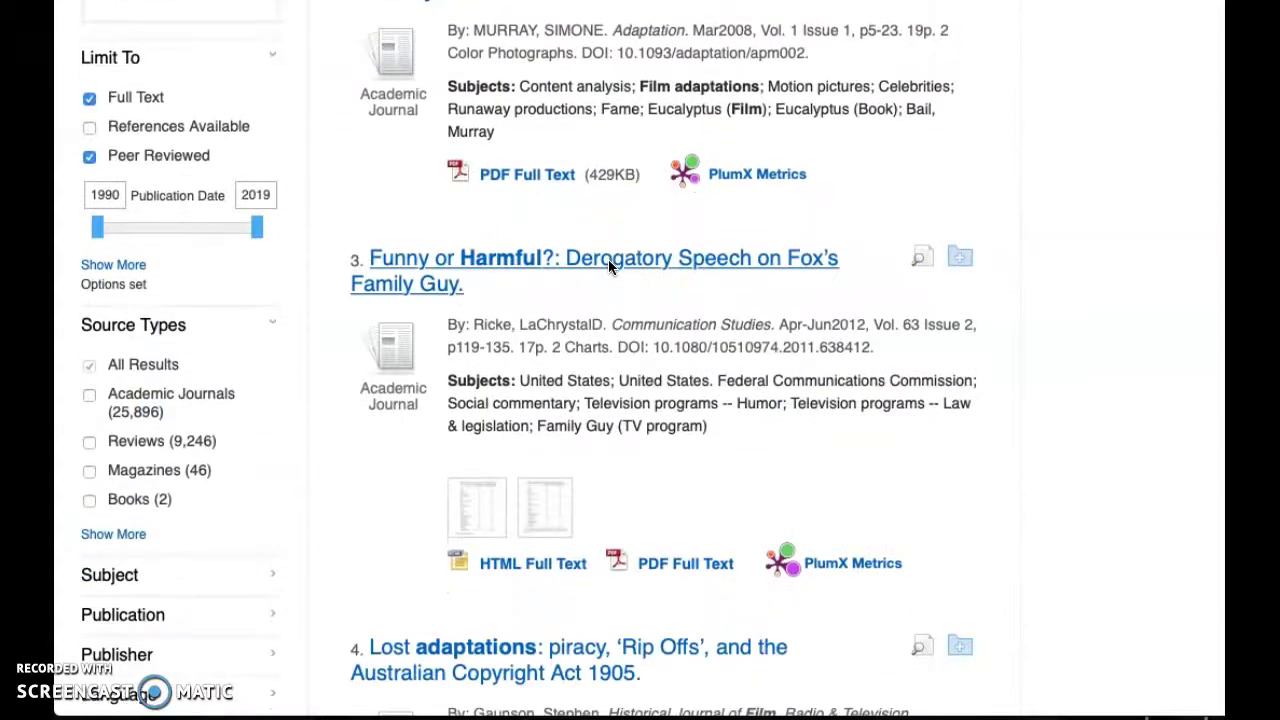
View the complete list of source types available for the results and close it without applying a filter
left_click(266, 387)
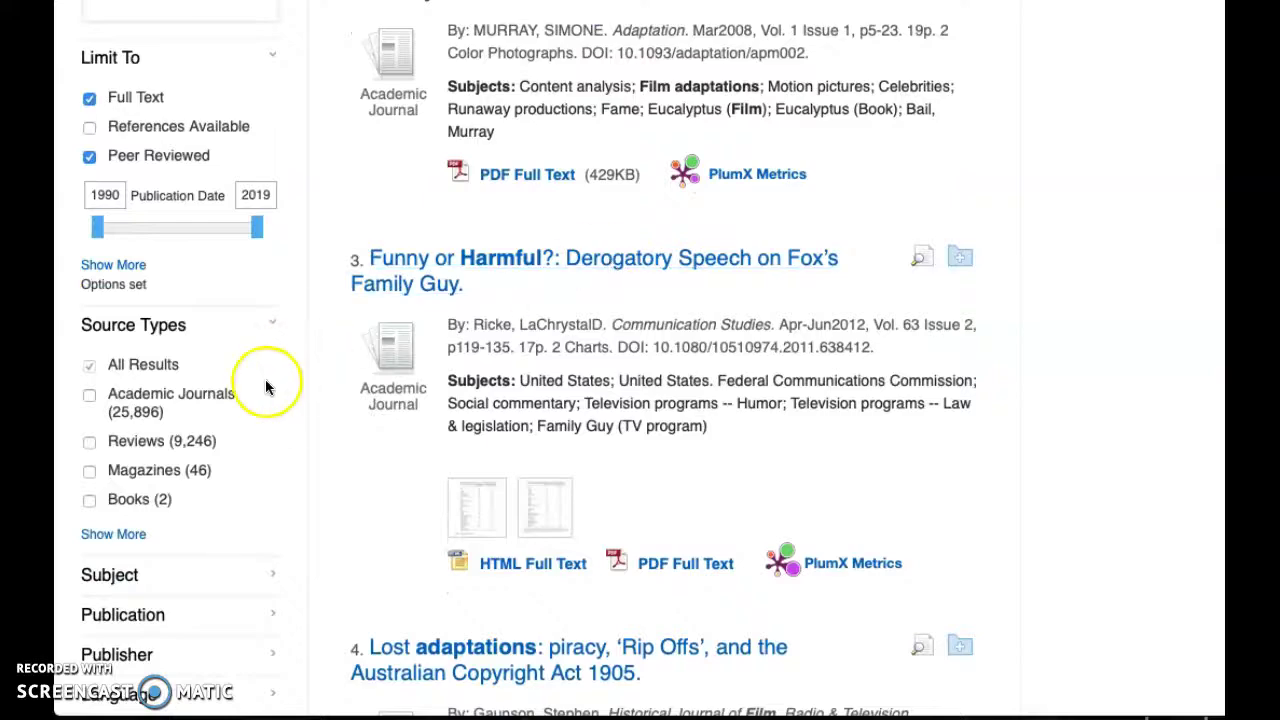
left_click(118, 534)
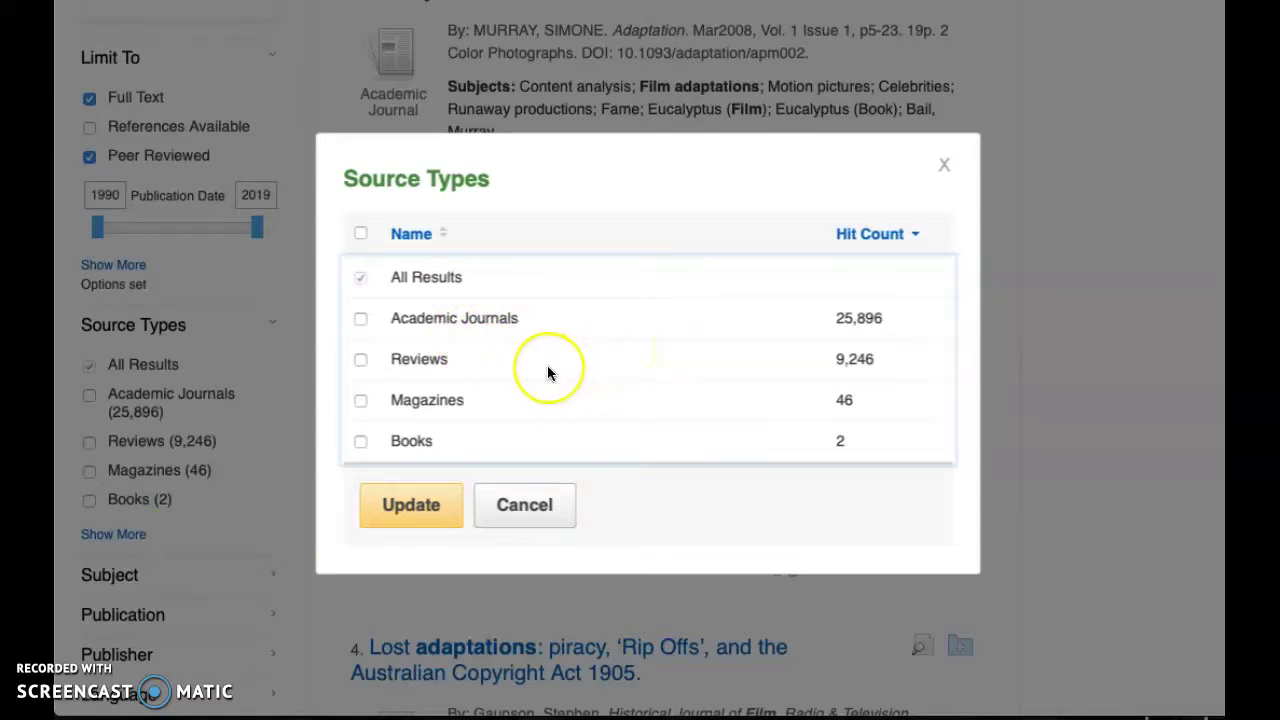
scroll(545, 372, "down", 2)
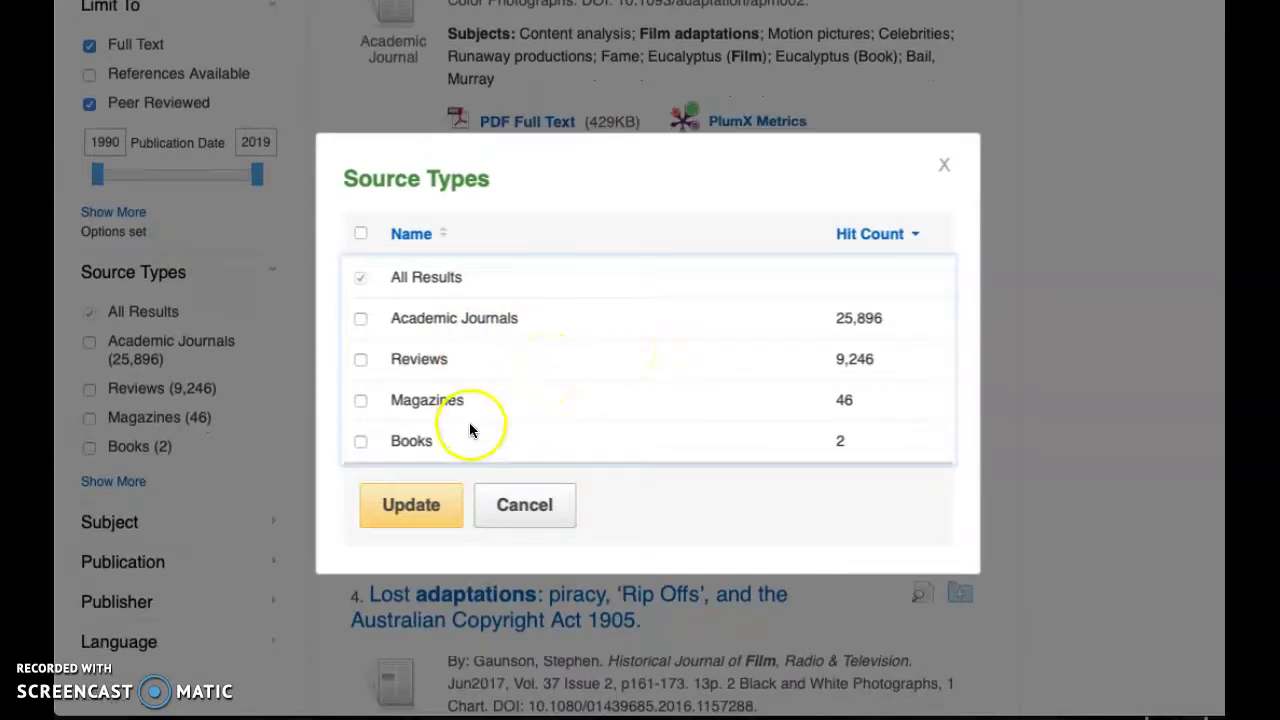
left_click(537, 503)
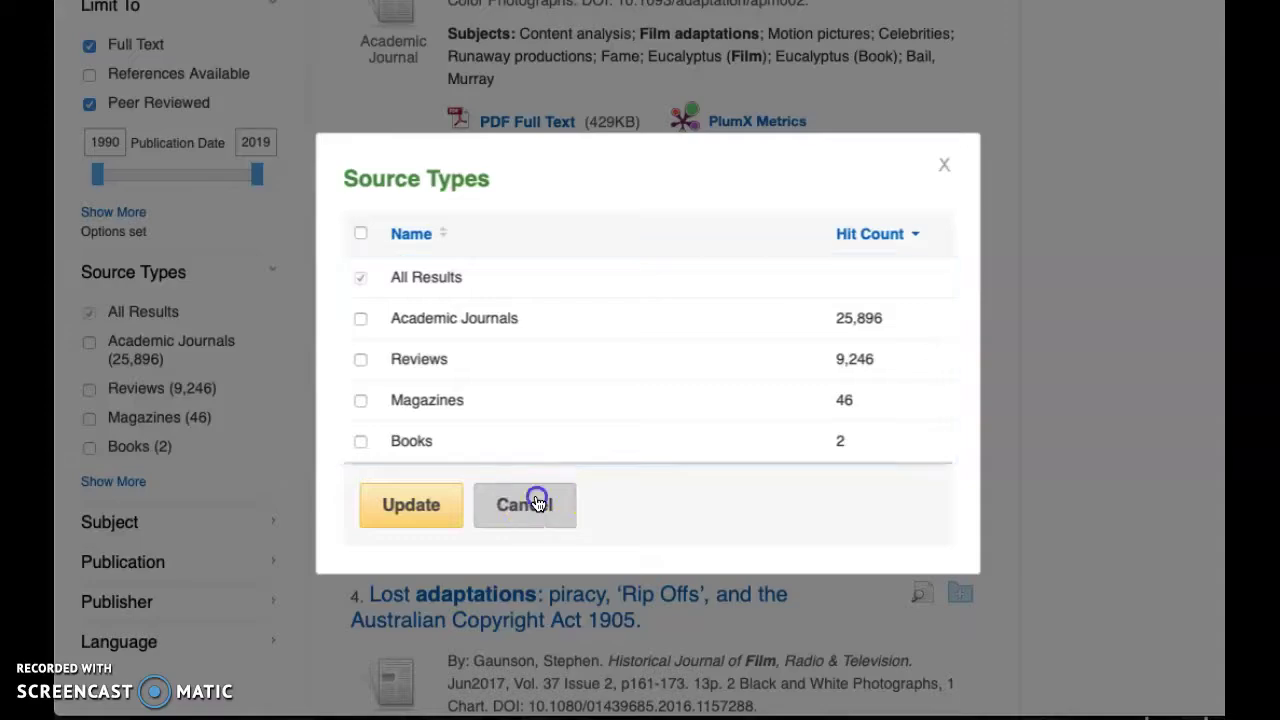
Expand the Subject, Publication, Publisher and Language filters to view their options for refining the results
left_click(270, 523)
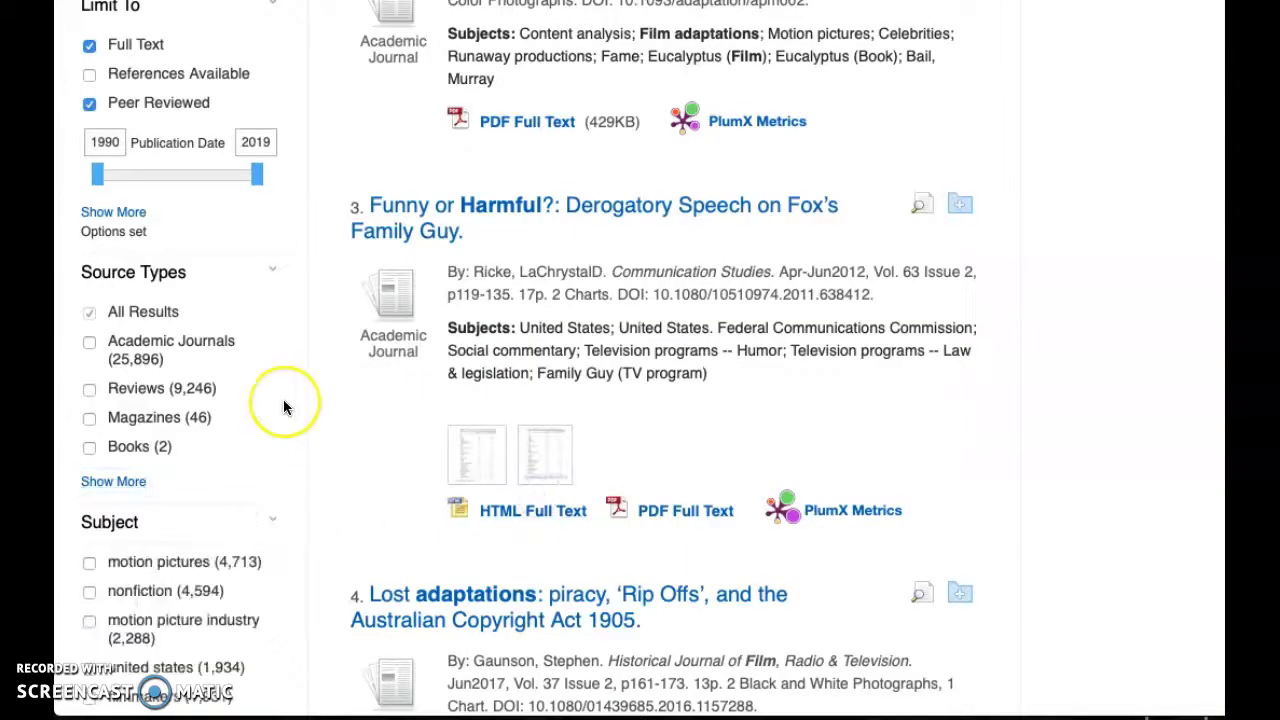
scroll(285, 402, "down", 3)
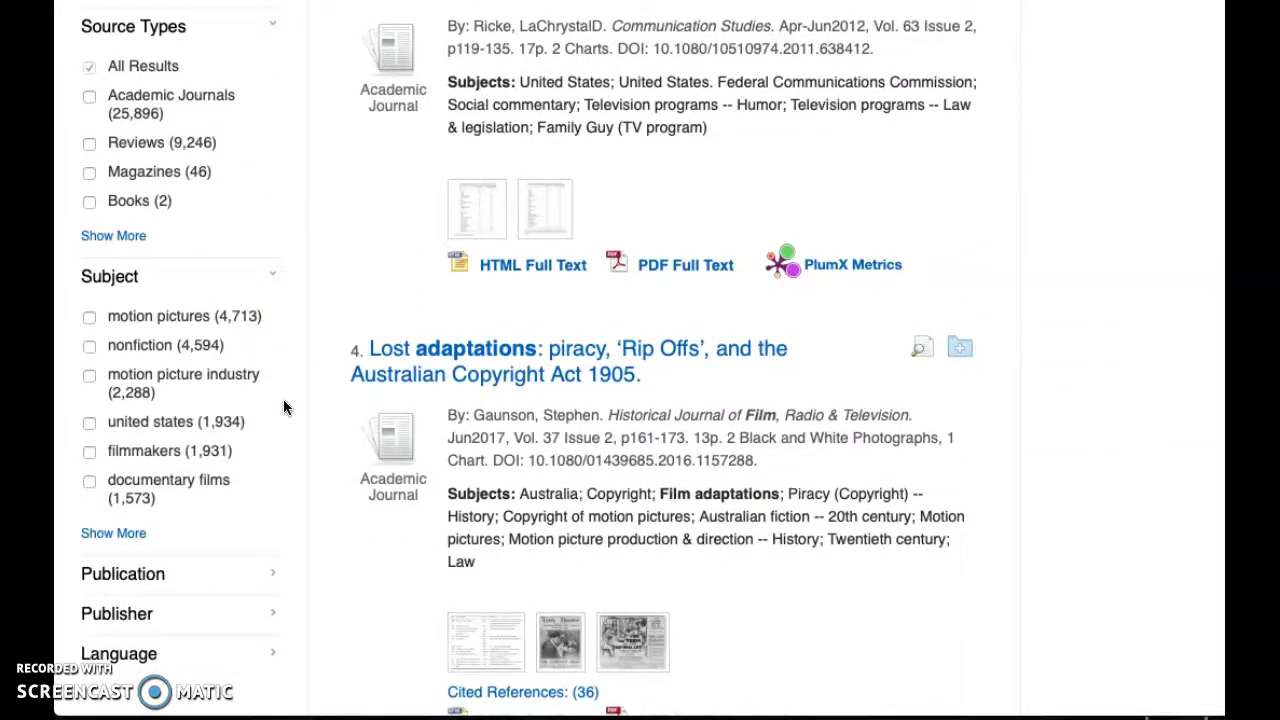
left_click(253, 577)
scroll(268, 497, "down", 3)
left_click(240, 569)
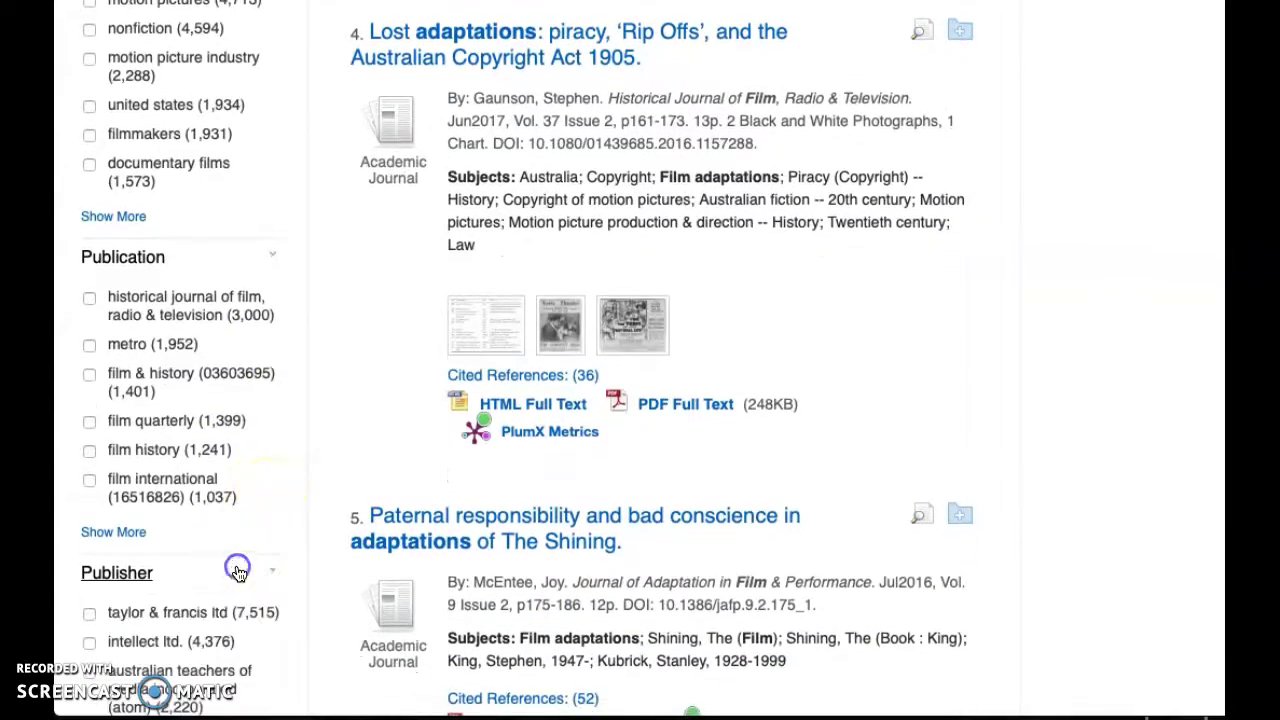
scroll(248, 505, "down", 2)
scroll(248, 498, "down", 4)
left_click(246, 409)
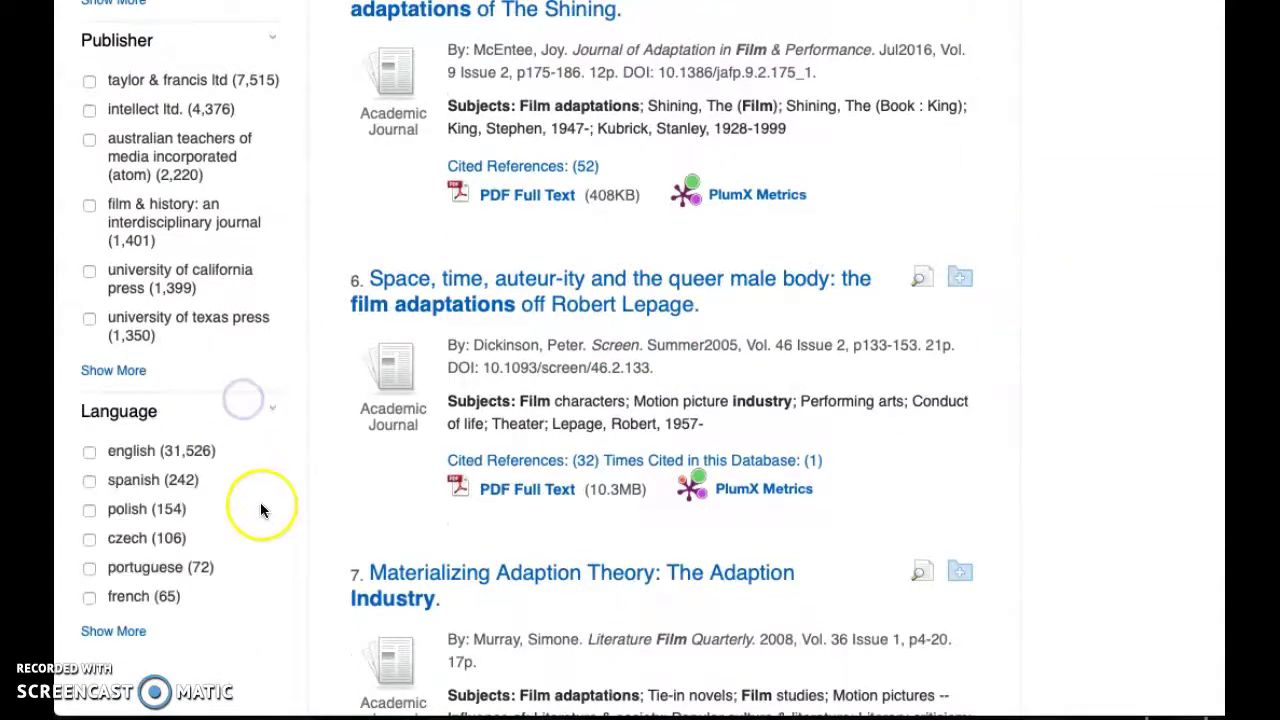
Review the active limiters, the search query and the top two articles at the beginning of the results page
scroll(260, 506, "up", 4)
scroll(260, 510, "up", 15)
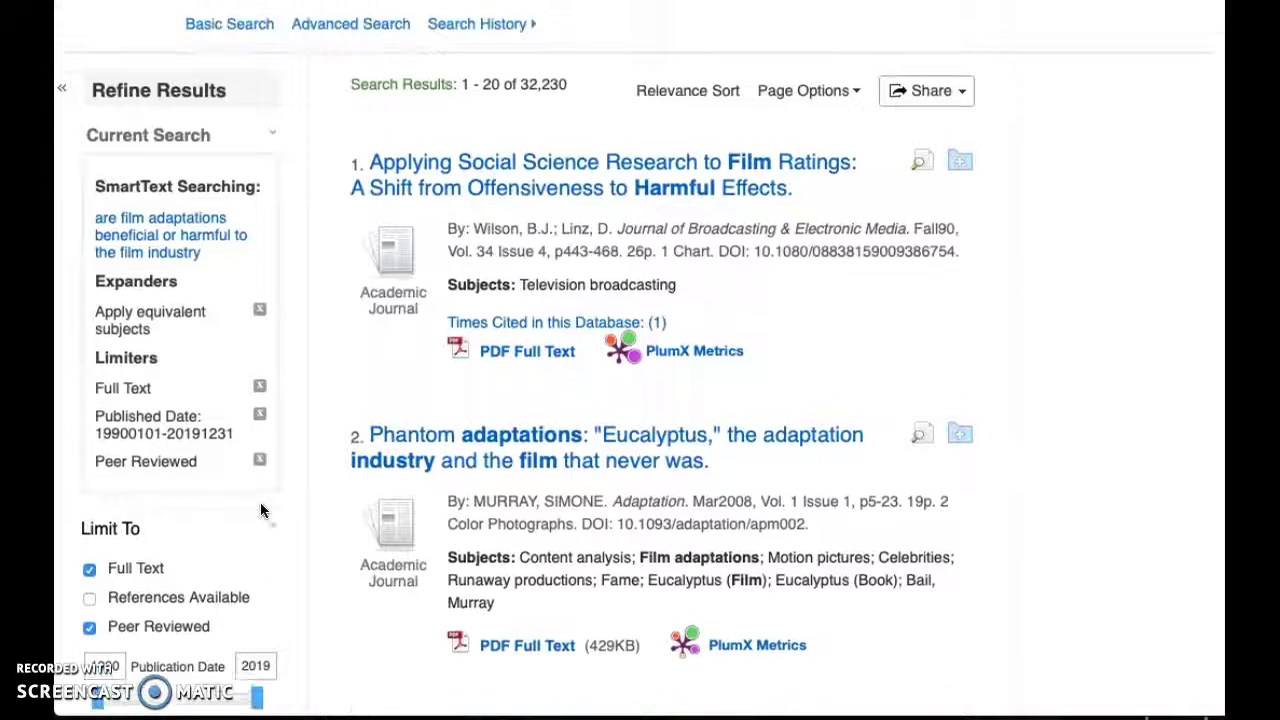
scroll(260, 511, "up", 2)
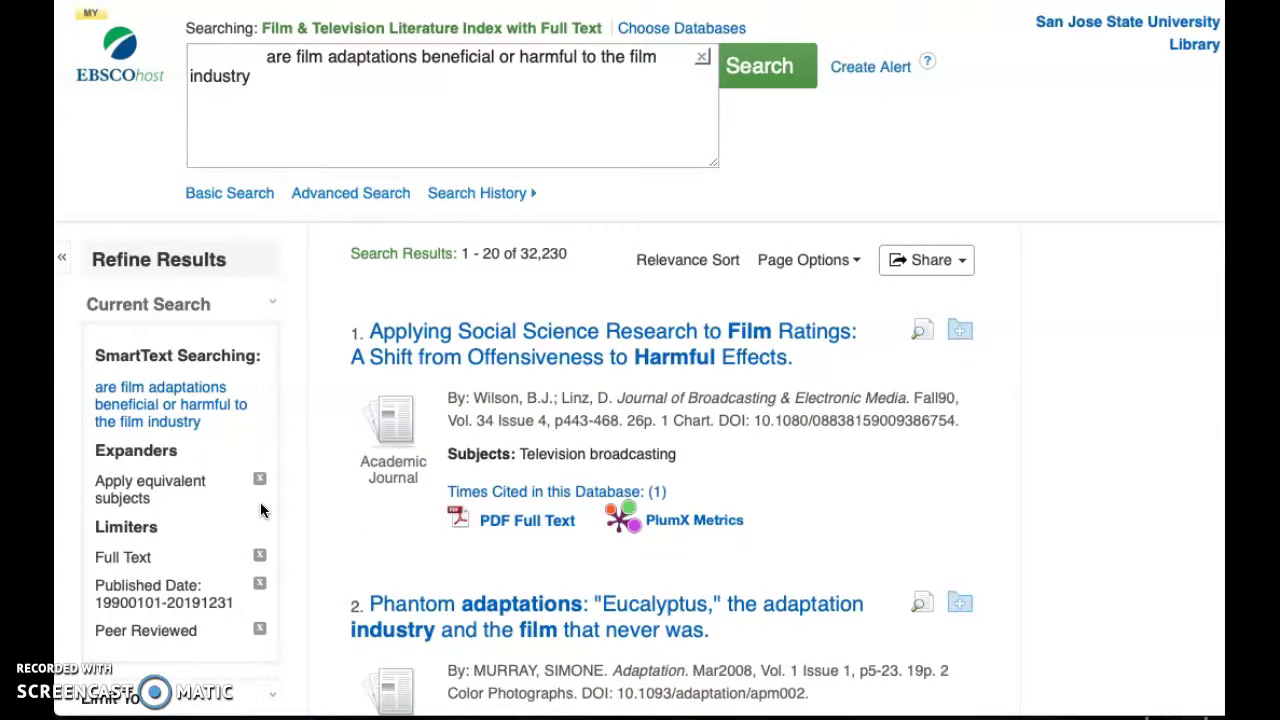
scroll(540, 494, "down", 1)
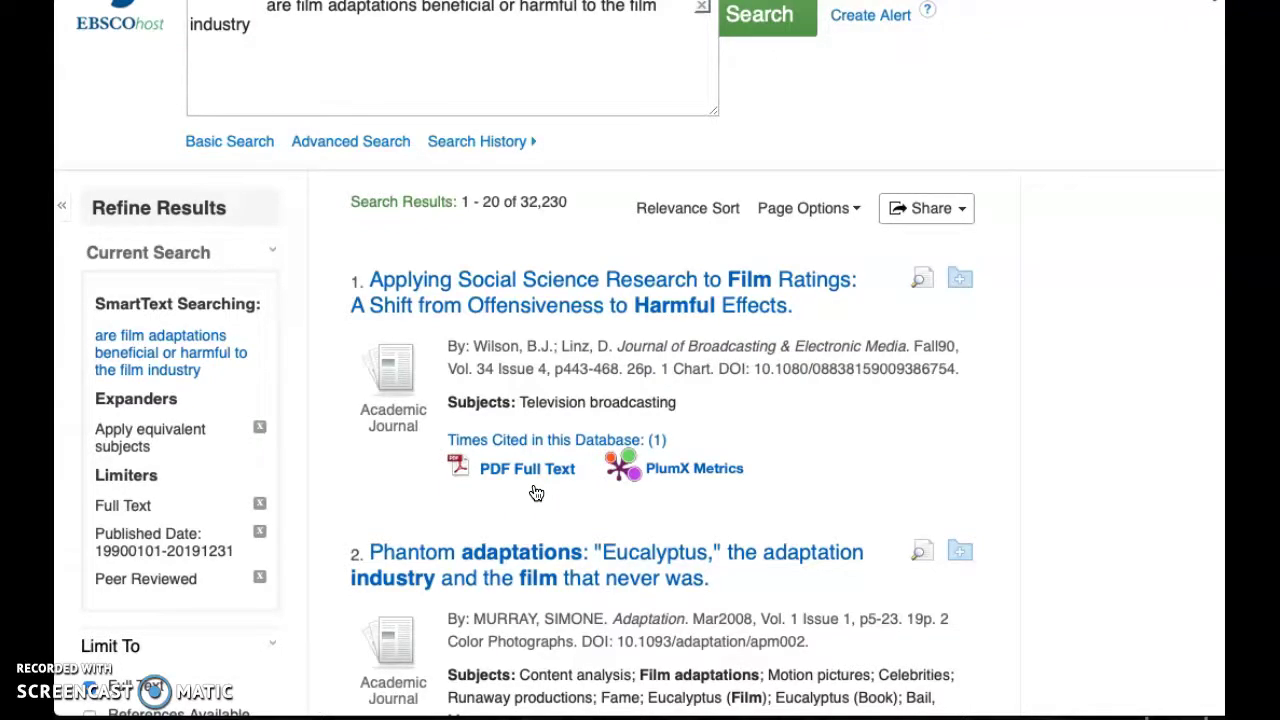
scroll(536, 493, "up", 3)
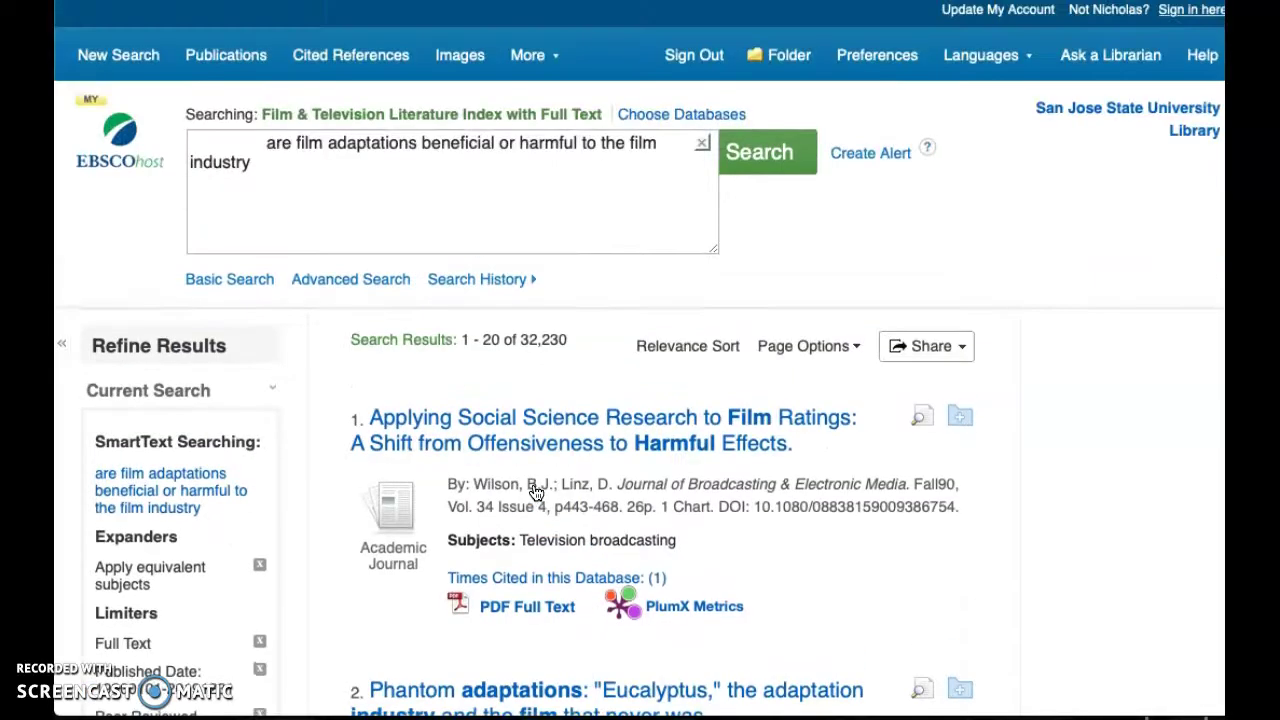
scroll(668, 404, "down", 3)
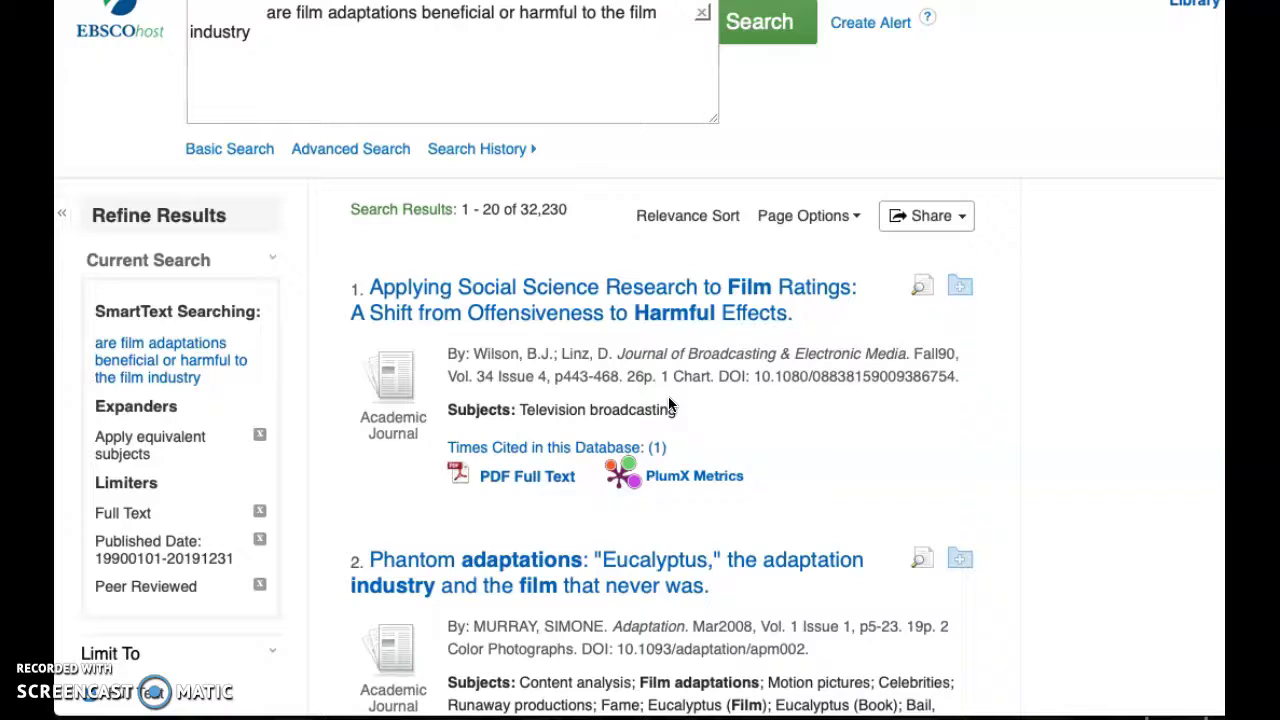
scroll(740, 140, "up", 1)
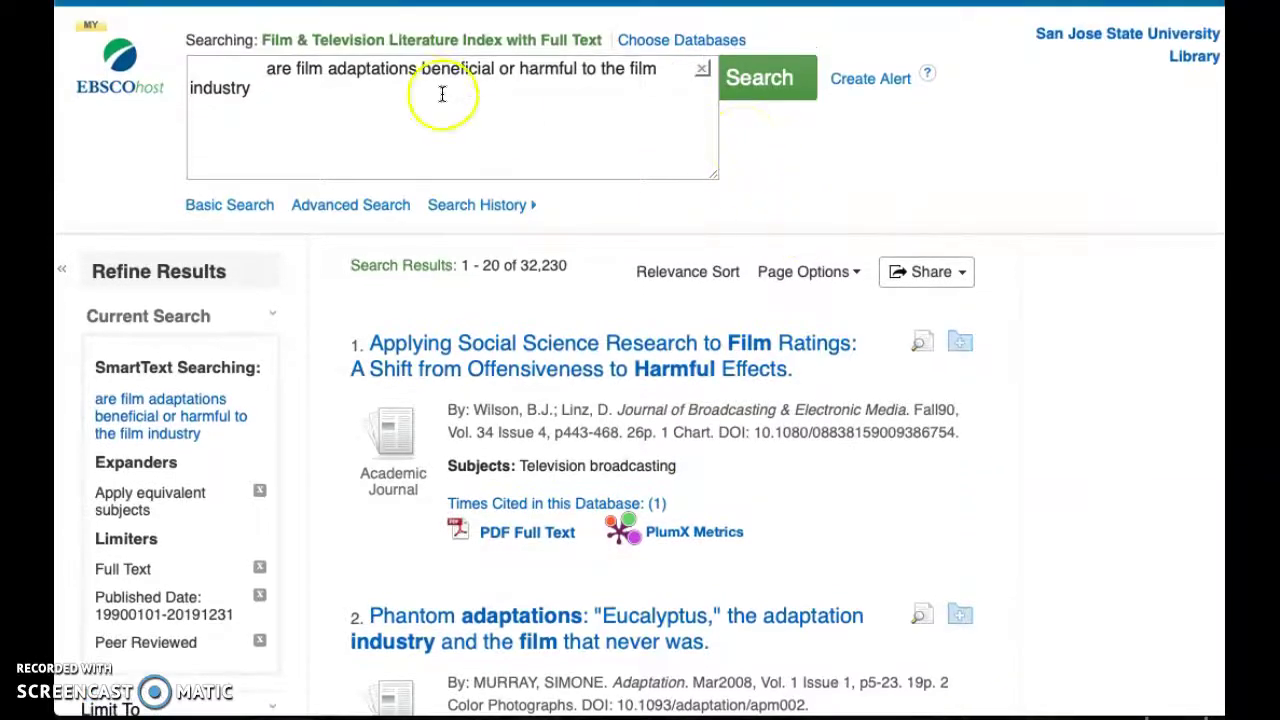
scroll(380, 72, "up", 2)
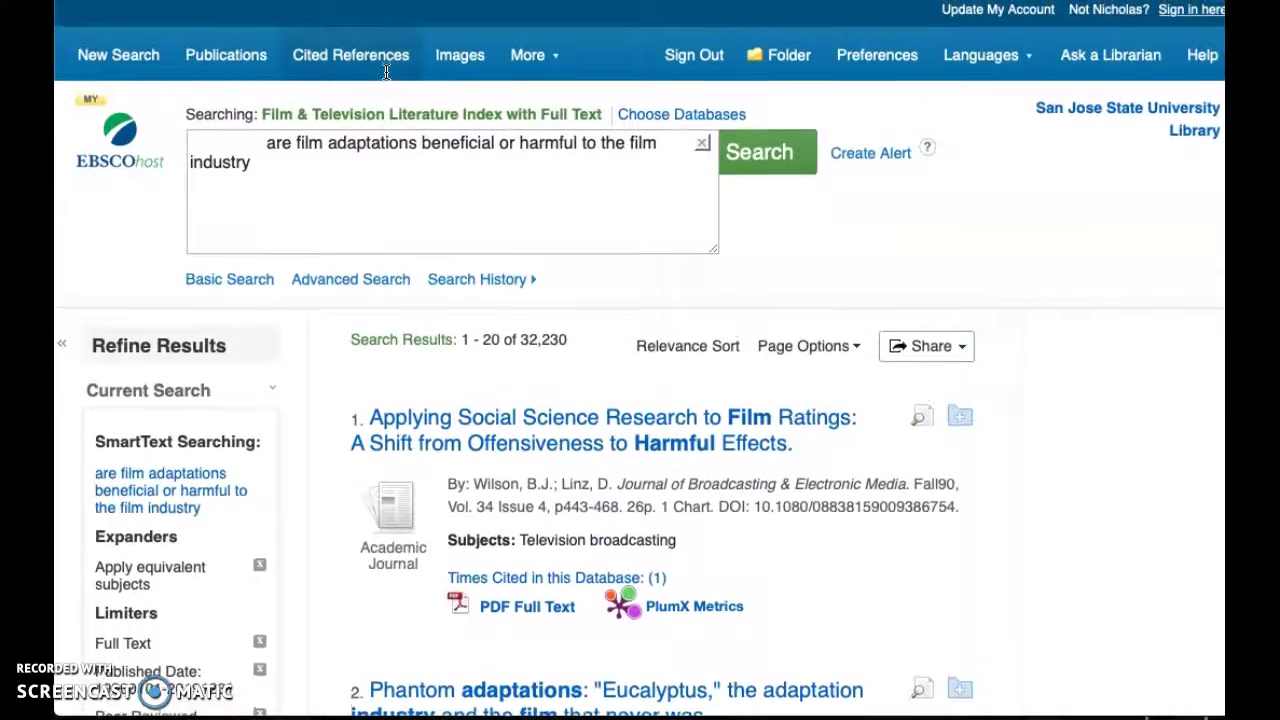